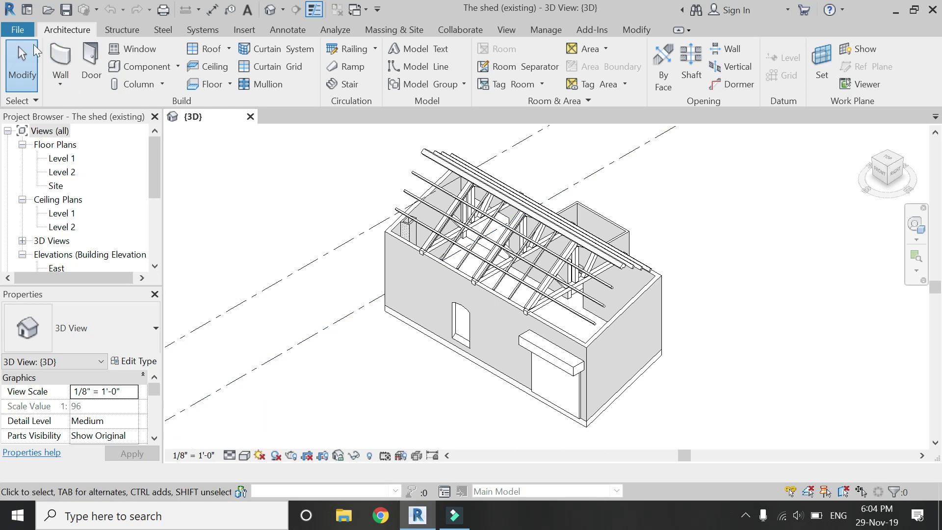
Create a new family from the template "Structural Framing - Beams and Braces.rft"
{"action": "left_click", "coordinate": [18, 30]}
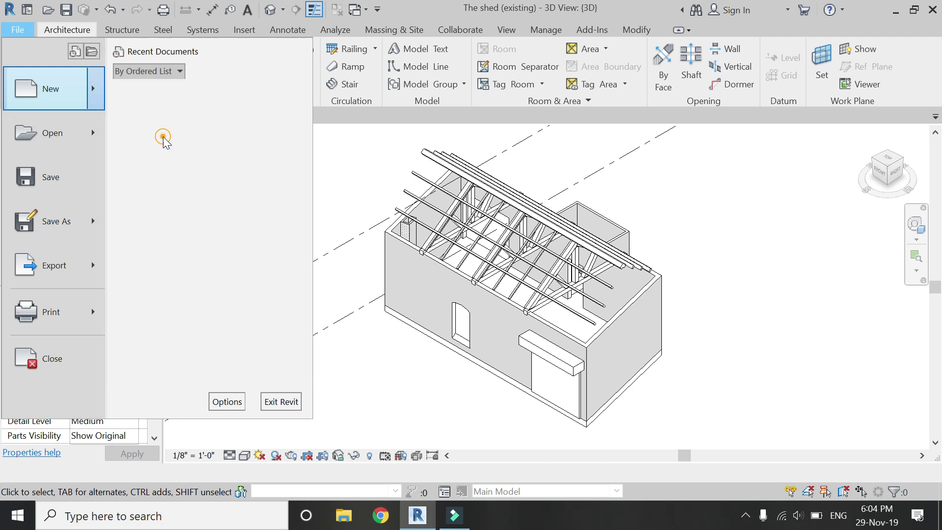
{"action": "key", "text": "Escape"}
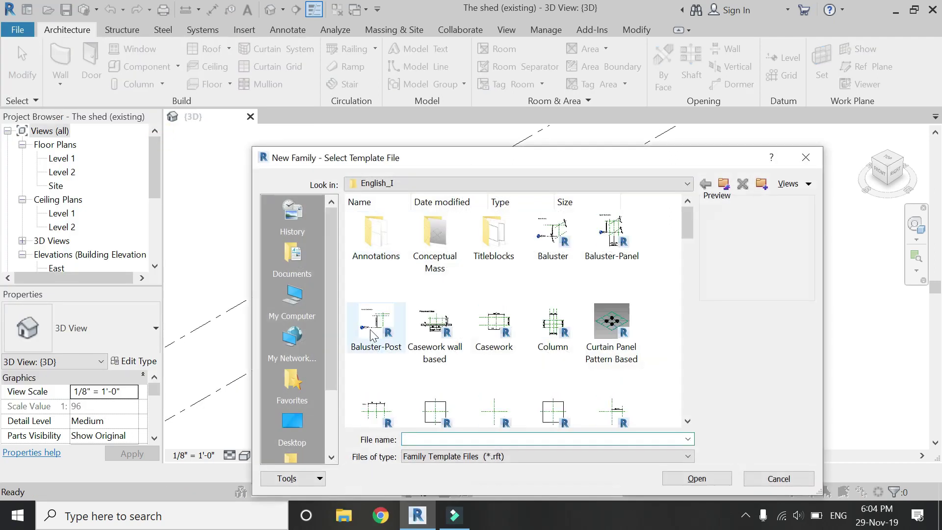
{"action": "left_click", "coordinate": [374, 334]}
{"action": "scroll", "coordinate": [373, 334], "scroll_direction": "down", "scroll_amount": 10}
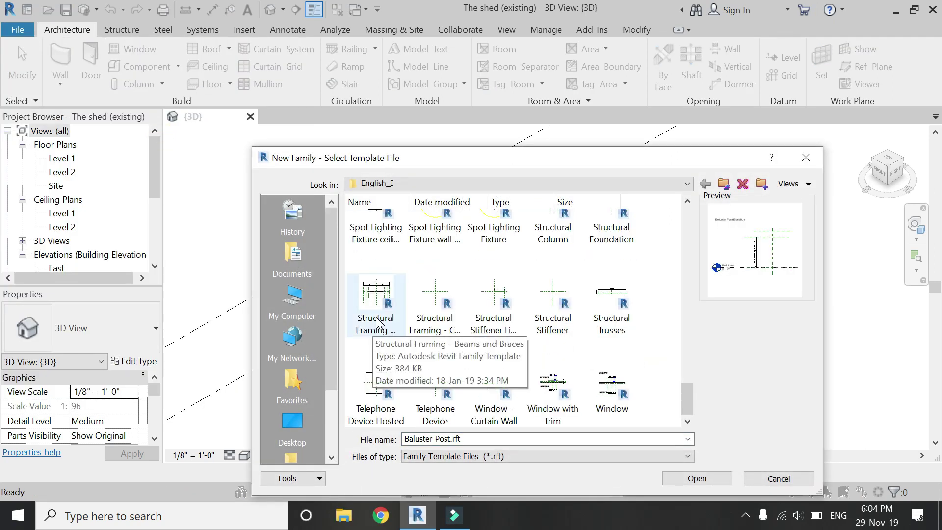
{"action": "left_click", "coordinate": [376, 323]}
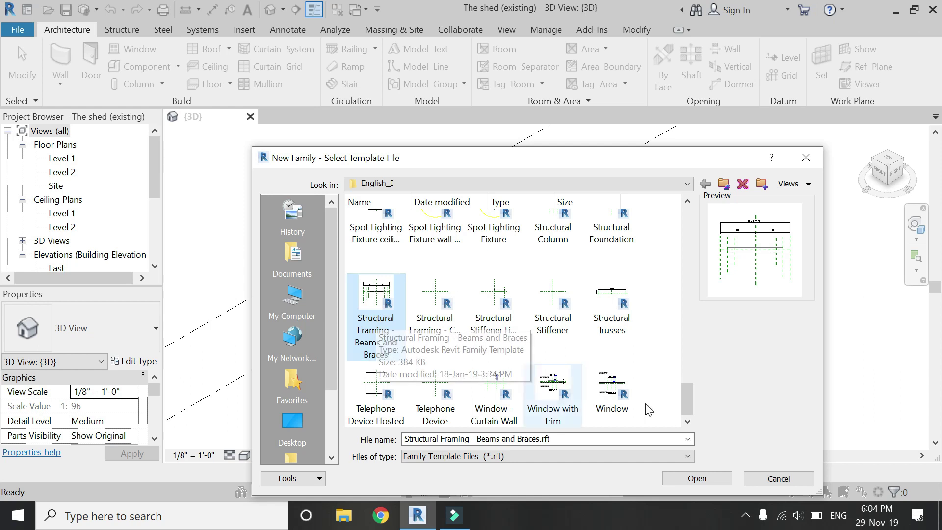
{"action": "left_click", "coordinate": [720, 482]}
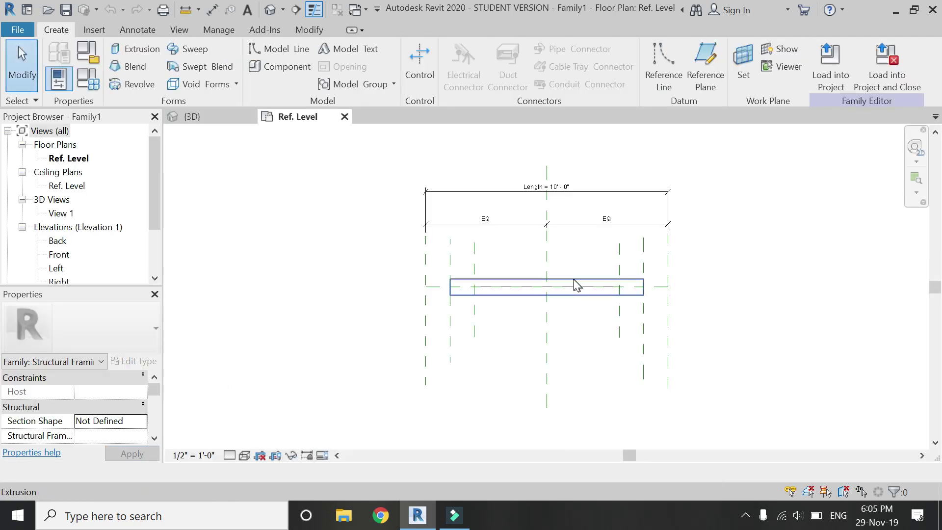
Open the family's 3D view and start editing the profile sketch of the beam extrusion
{"action": "left_click", "coordinate": [269, 11]}
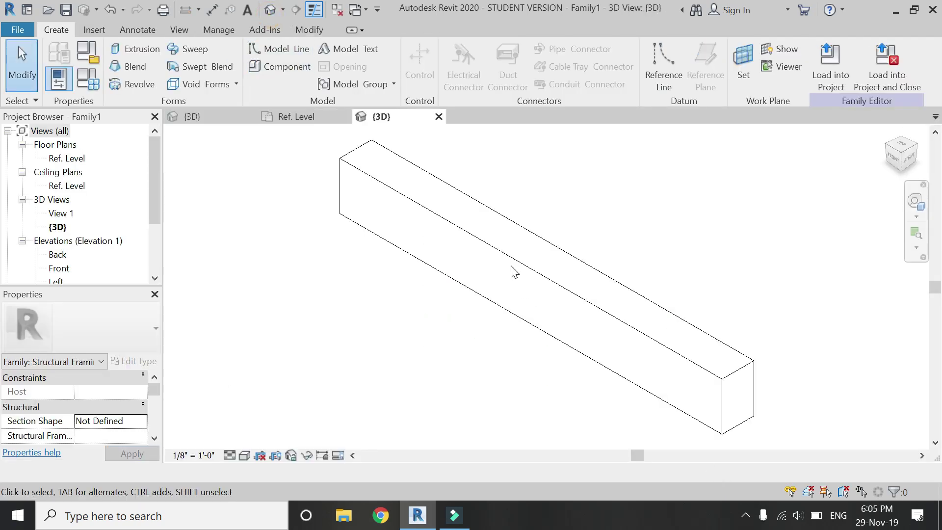
{"action": "left_click", "coordinate": [461, 255]}
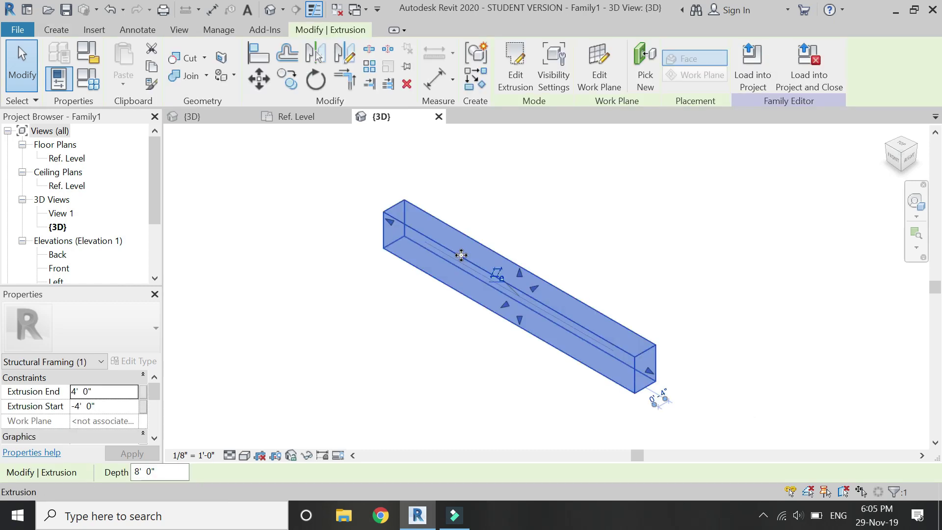
{"action": "double_click", "coordinate": [461, 254]}
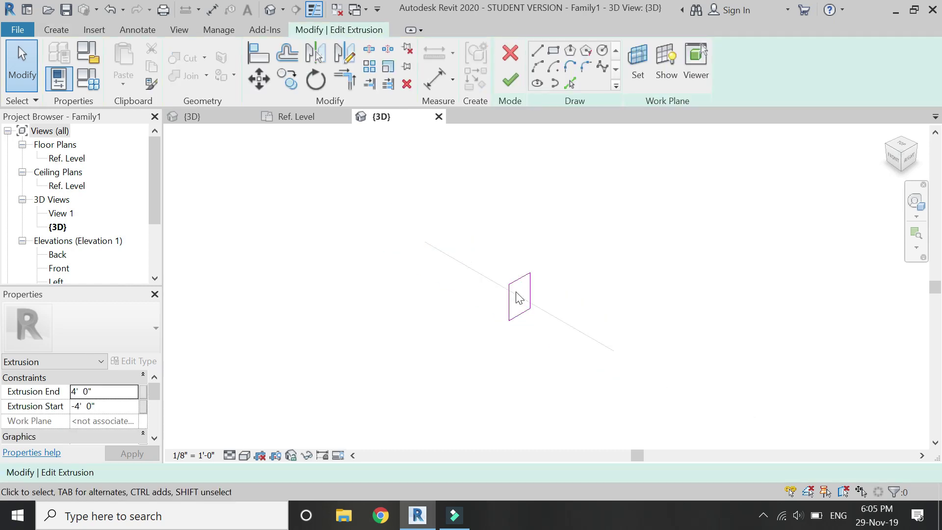
Open the Right elevation view of the family for the extrusion sketch
{"action": "scroll", "coordinate": [76, 262], "scroll_direction": "down", "scroll_amount": 1}
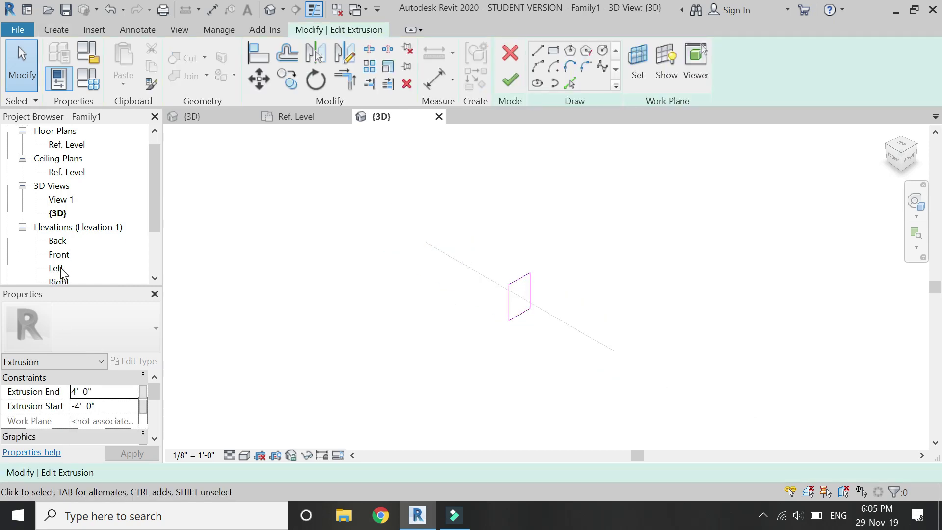
{"action": "scroll", "coordinate": [62, 272], "scroll_direction": "down", "scroll_amount": 1}
{"action": "double_click", "coordinate": [60, 268]}
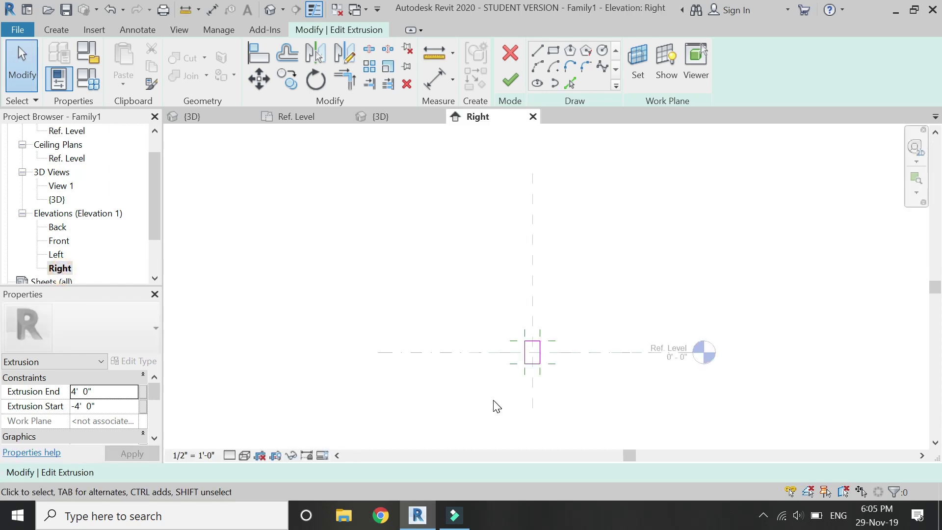
Delete all four lines of the beam's rectangular profile sketch
{"action": "scroll", "coordinate": [500, 362], "scroll_direction": "up", "scroll_amount": 5}
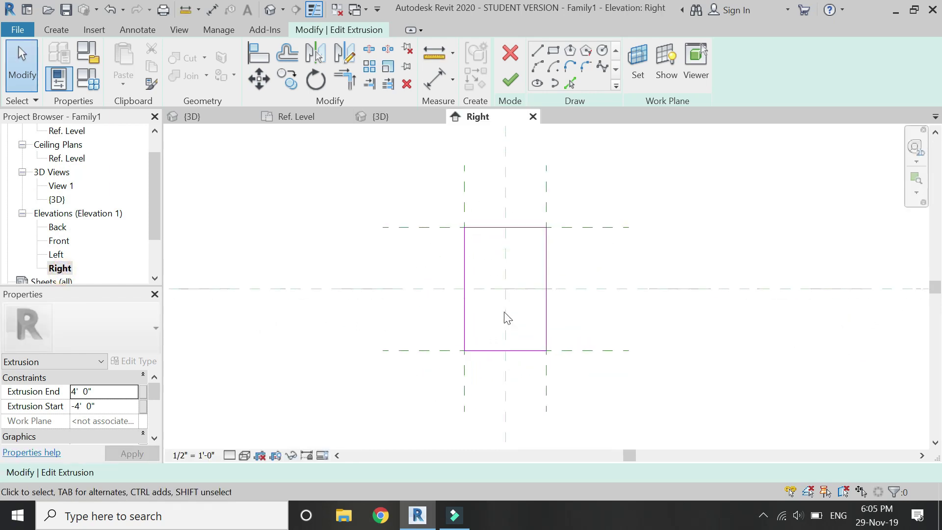
{"action": "scroll", "coordinate": [508, 318], "scroll_direction": "up", "scroll_amount": 1}
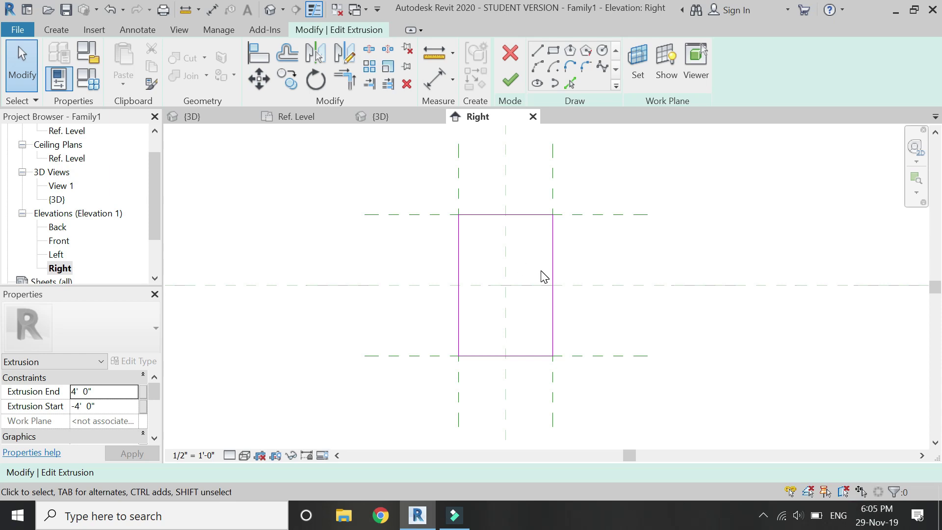
{"action": "scroll", "coordinate": [542, 274], "scroll_direction": "up", "scroll_amount": 1}
{"action": "left_click", "coordinate": [554, 256]}
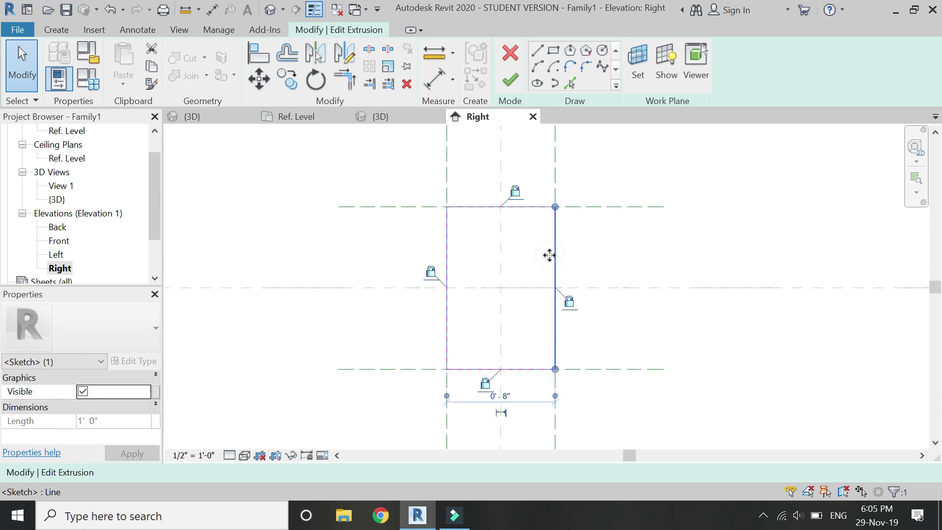
{"action": "left_click", "coordinate": [525, 206]}
{"action": "key", "text": "Delete"}
{"action": "left_click", "coordinate": [447, 225]}
{"action": "key", "text": "Delete"}
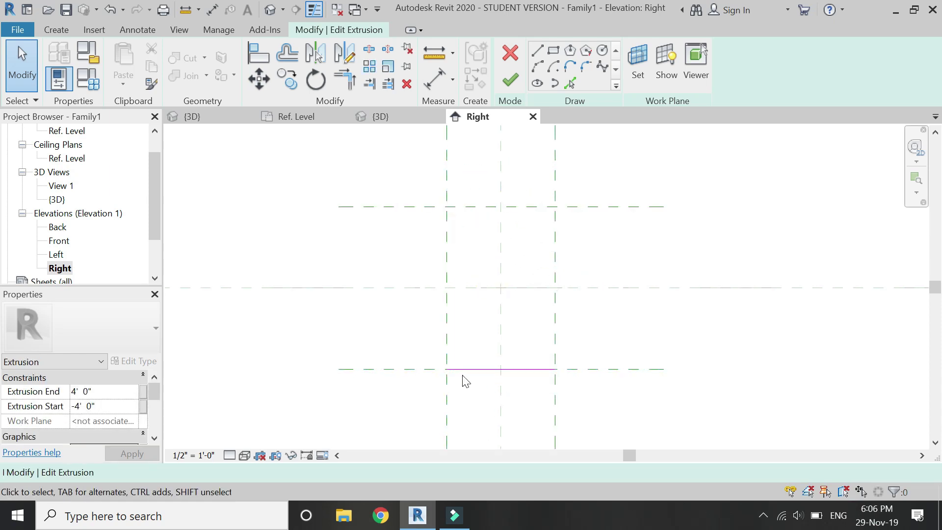
{"action": "left_click", "coordinate": [462, 369]}
{"action": "key", "text": "Delete"}
Sketch a vertical line along the center reference plane, crossing the Ref. Level line
{"action": "scroll", "coordinate": [507, 307], "scroll_direction": "up", "scroll_amount": 1}
{"action": "key", "text": "l"}
{"action": "key", "text": "i"}
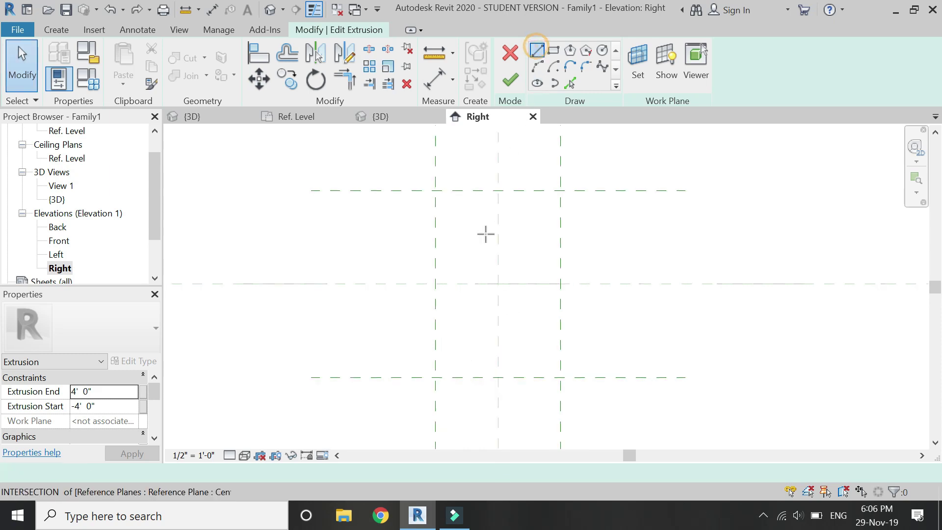
{"action": "left_click", "coordinate": [502, 239]}
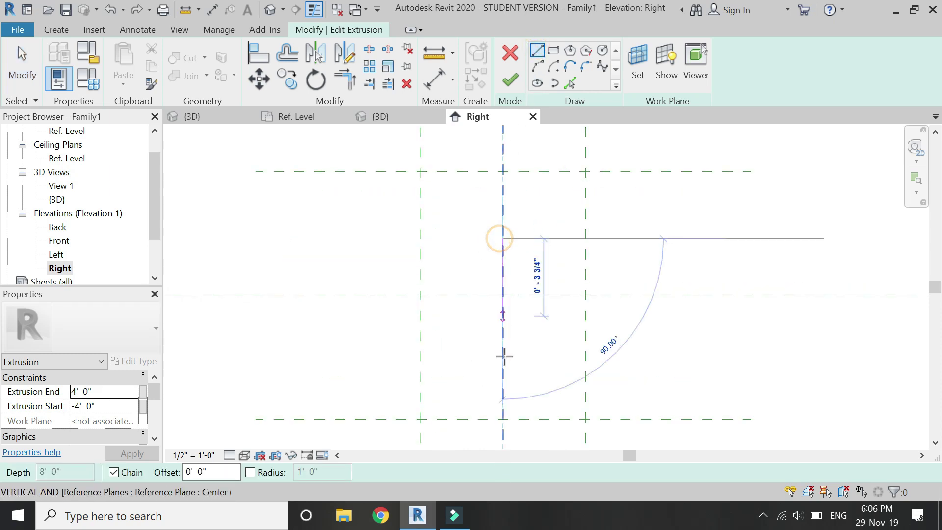
{"action": "left_click", "coordinate": [503, 358]}
{"action": "key", "text": "Escape"}
{"action": "key", "text": "Escape"}
Offset a copy of the vertical line 0' 1 127/256" to its left
{"action": "key", "text": "o"}
{"action": "key", "text": "f"}
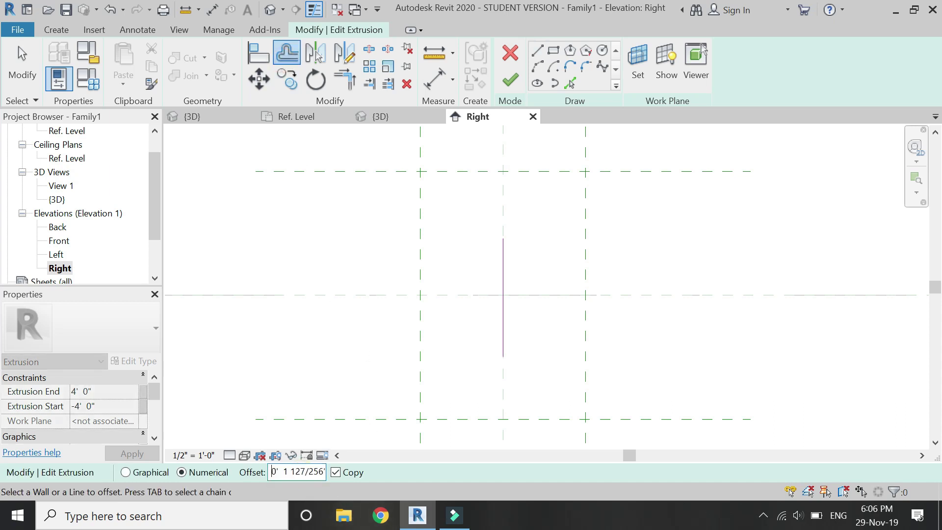
{"action": "left_click", "coordinate": [480, 277]}
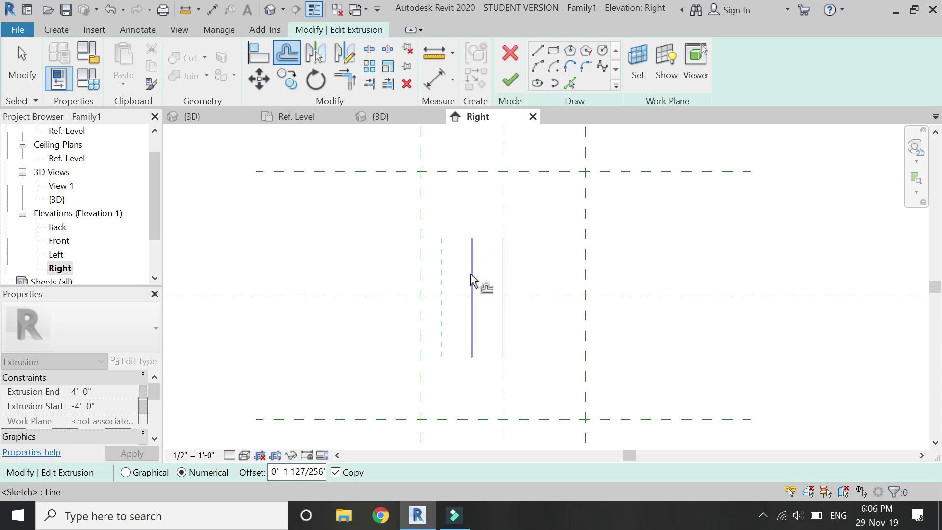
{"action": "scroll", "coordinate": [479, 280], "scroll_direction": "up", "scroll_amount": 1}
{"action": "key", "text": "Escape"}
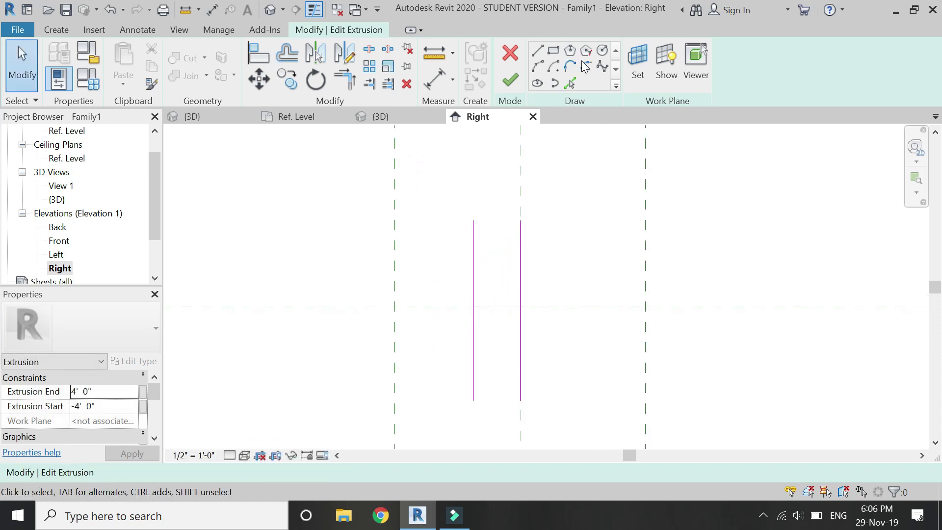
Connect the two vertical lines with a horizontal sketch line along the Ref. Level
{"action": "left_click", "coordinate": [537, 51]}
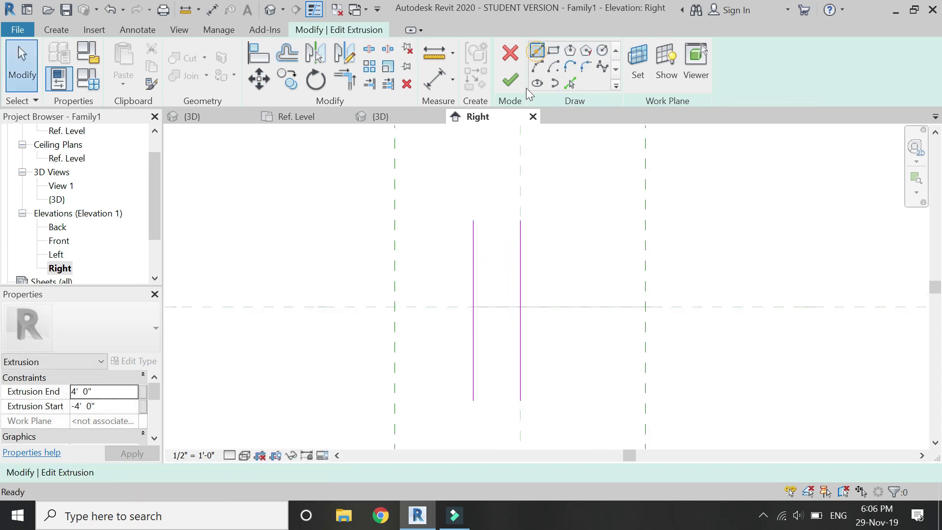
{"action": "left_click", "coordinate": [473, 306]}
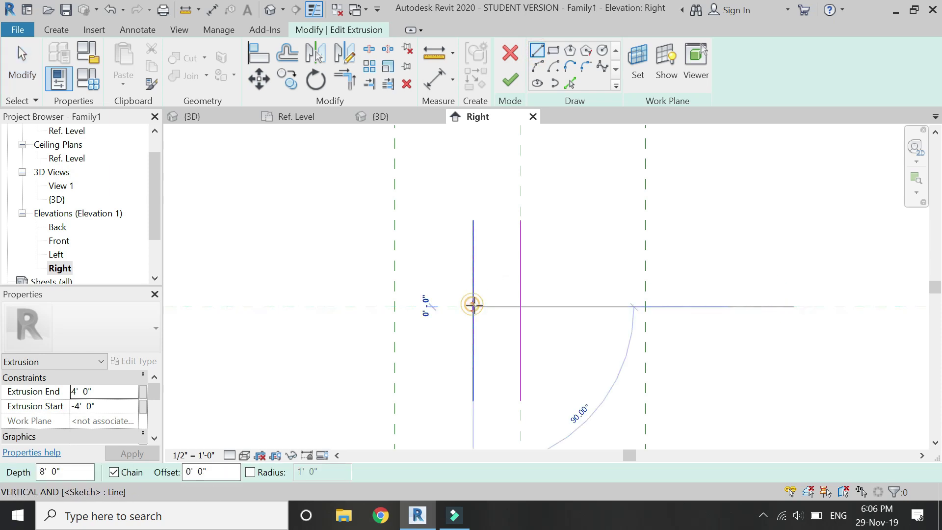
{"action": "left_click", "coordinate": [519, 307]}
Sketch a circle of 24 mm radius centered on the midpoint of the horizontal connecting line
{"action": "left_click", "coordinate": [602, 49]}
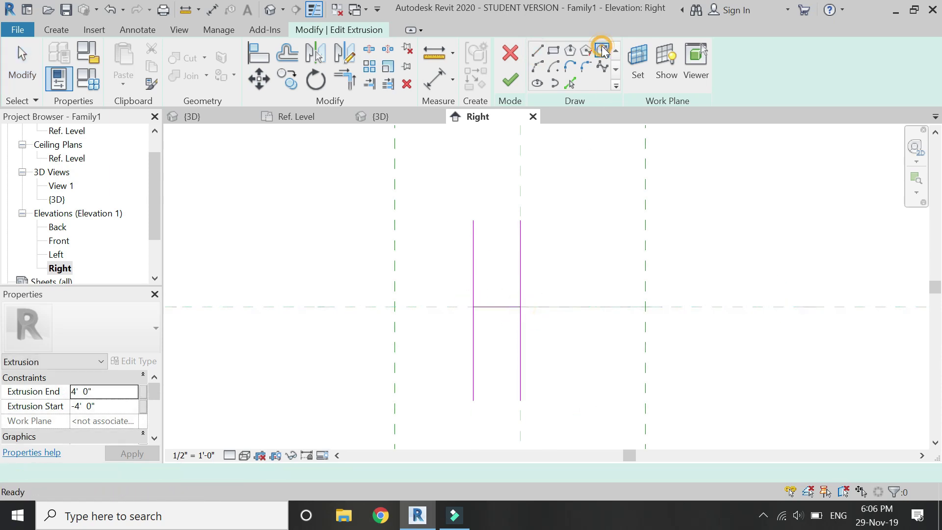
{"action": "left_click", "coordinate": [496, 307]}
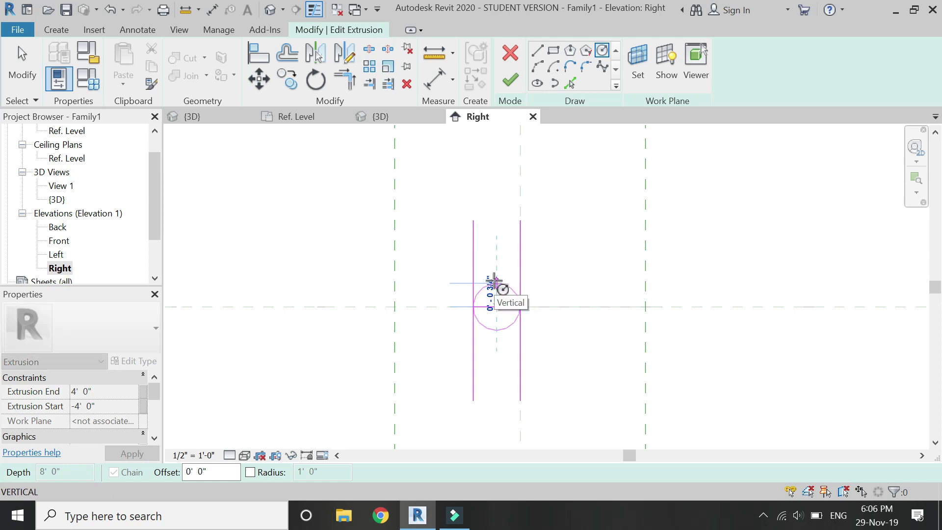
{"action": "type", "text": "24mm"}
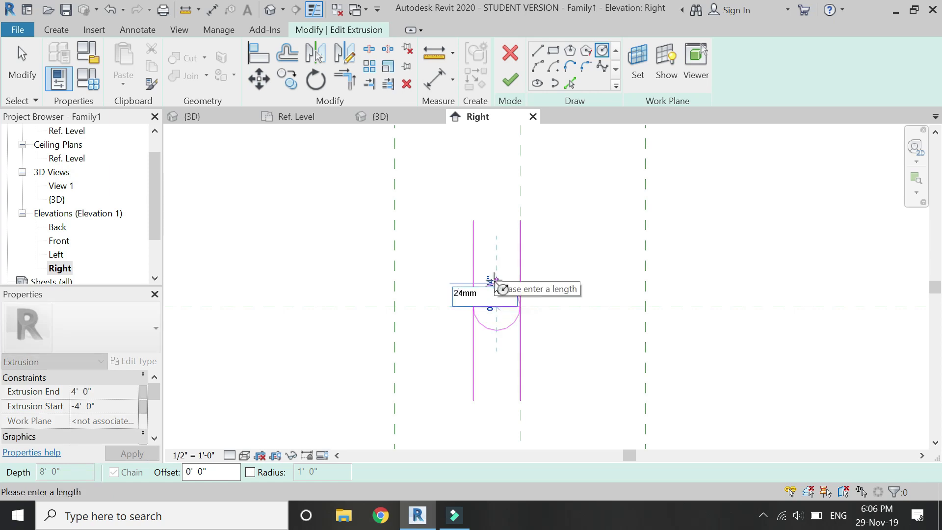
{"action": "key", "text": "Return"}
Split the circle where the vertical lines cross it above the Ref. Level and delete the lower portion, keeping the top arc
{"action": "scroll", "coordinate": [494, 290], "scroll_direction": "up", "scroll_amount": 4}
{"action": "key", "text": "s"}
{"action": "key", "text": "l"}
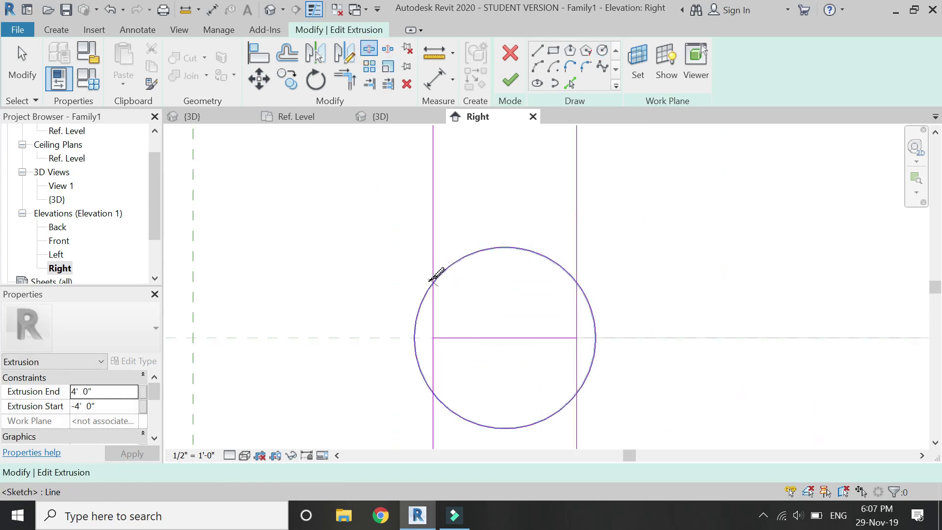
{"action": "left_click", "coordinate": [430, 282]}
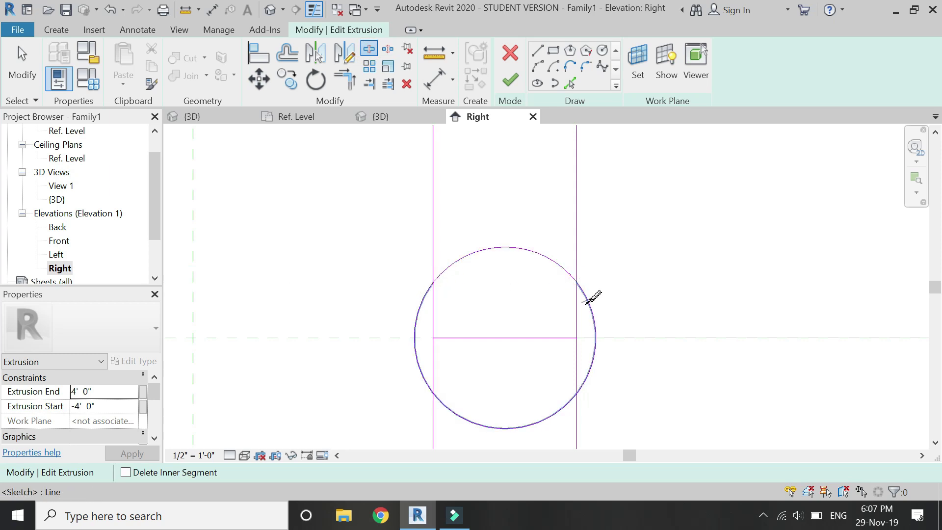
{"action": "key", "text": "Escape"}
{"action": "left_click", "coordinate": [595, 319]}
{"action": "key", "text": "Delete"}
Delete the two vertical construction lines and the horizontal connecting line, leaving only the arc
{"action": "left_click", "coordinate": [432, 228]}
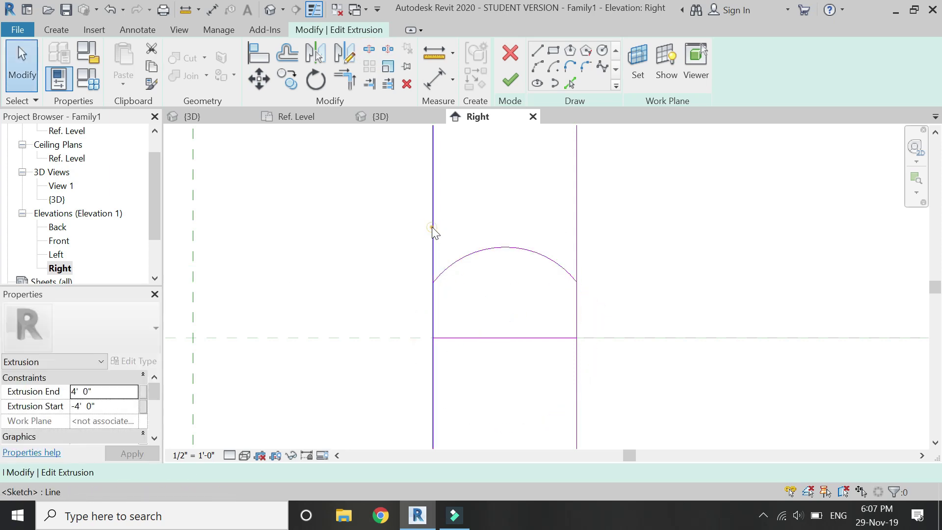
{"action": "key", "text": "Delete"}
{"action": "left_click", "coordinate": [576, 238]}
{"action": "key", "text": "Delete"}
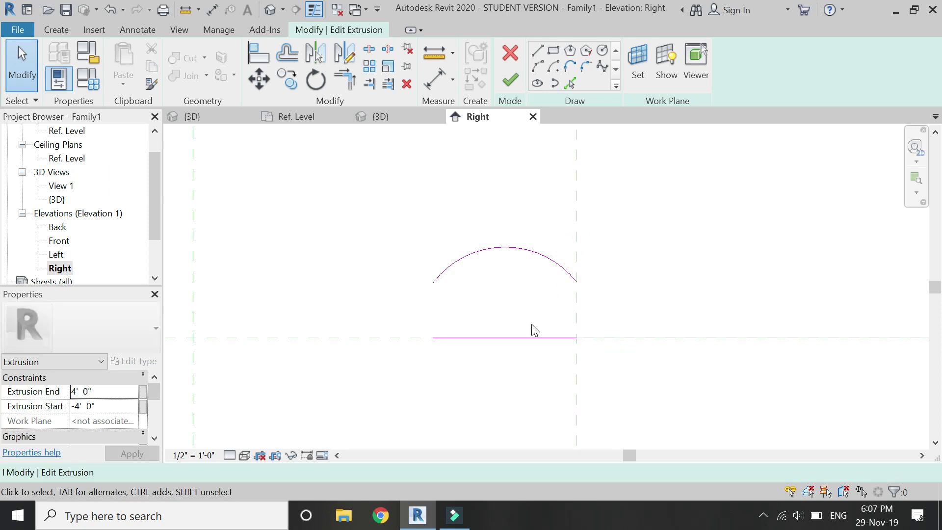
{"action": "left_click", "coordinate": [528, 338]}
{"action": "key", "text": "Delete"}
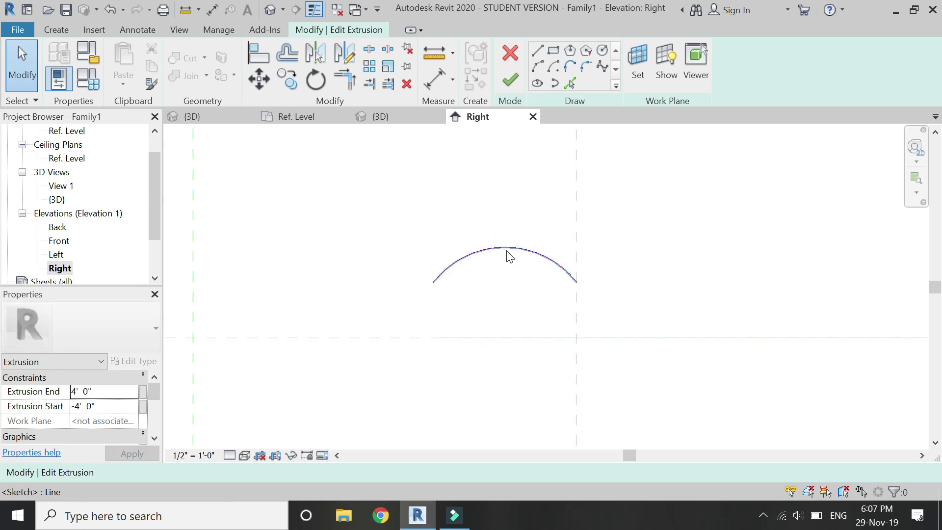
Move the arc straight down so its endpoints lie on the Ref. Level line
{"action": "left_click", "coordinate": [506, 249]}
{"action": "left_click", "coordinate": [259, 79]}
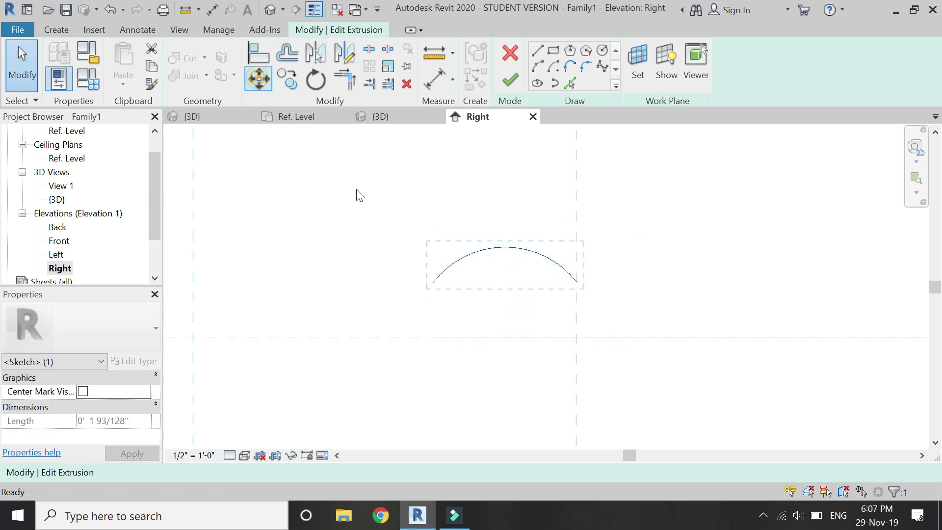
{"action": "left_click", "coordinate": [577, 283]}
{"action": "left_click", "coordinate": [574, 338]}
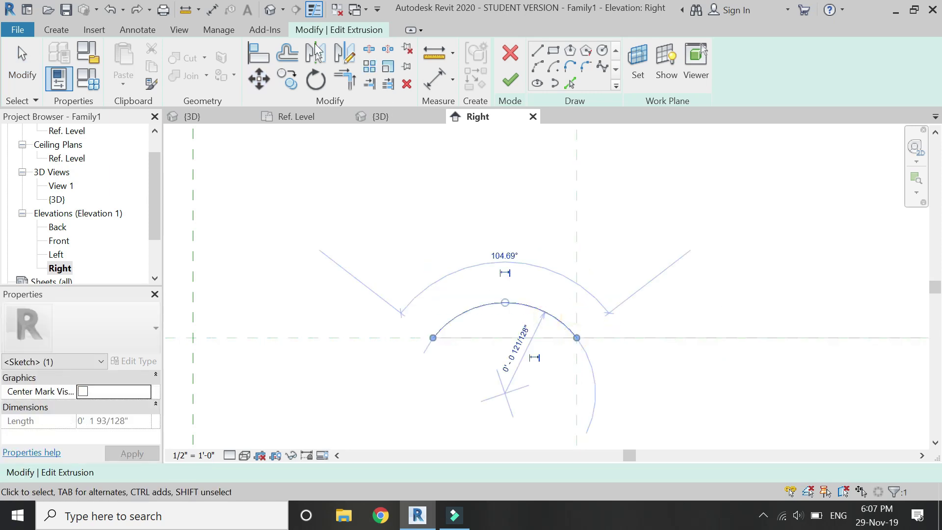
Mirror a copy of the arc about the vertical center reference plane through its right endpoint
{"action": "key", "text": "d"}
{"action": "key", "text": "m"}
{"action": "left_click", "coordinate": [576, 338]}
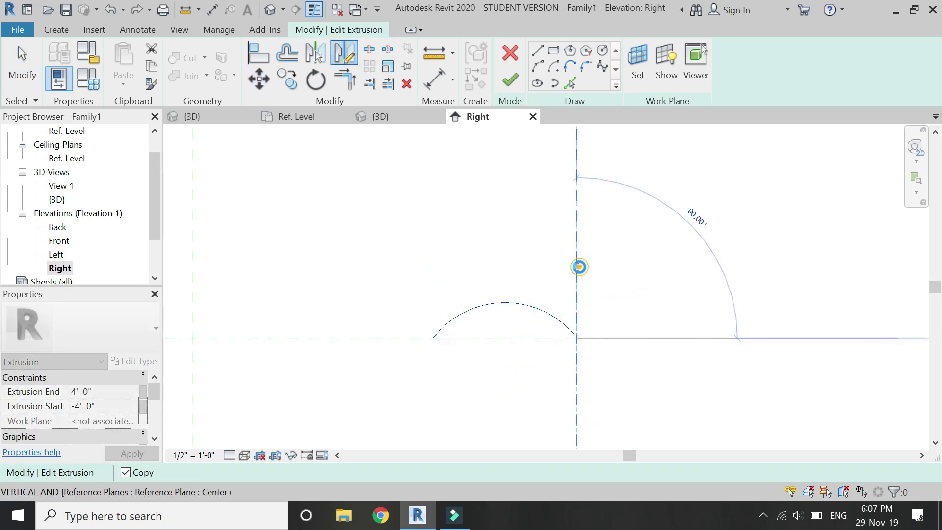
{"action": "left_click", "coordinate": [577, 265]}
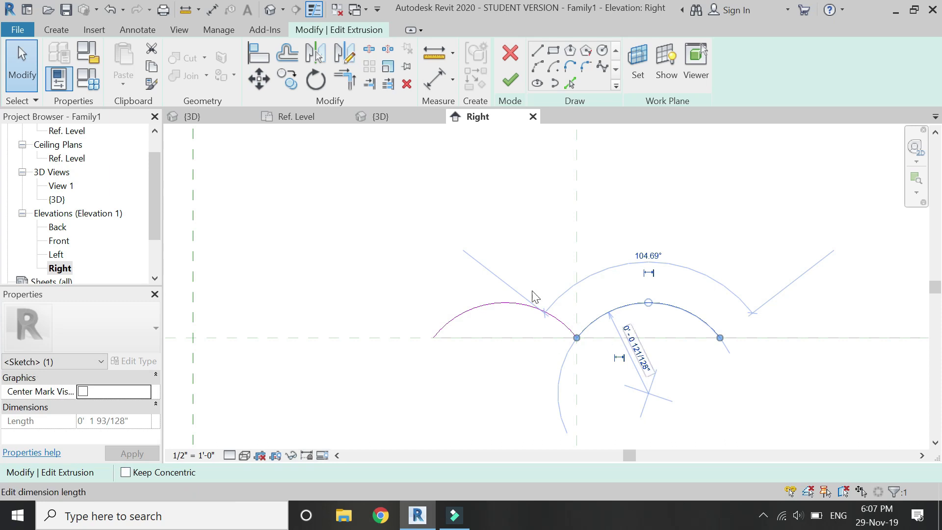
Mirror the right arc about the horizontal Ref. Level line without keeping a copy, turning it into a downward curve
{"action": "left_click", "coordinate": [346, 55]}
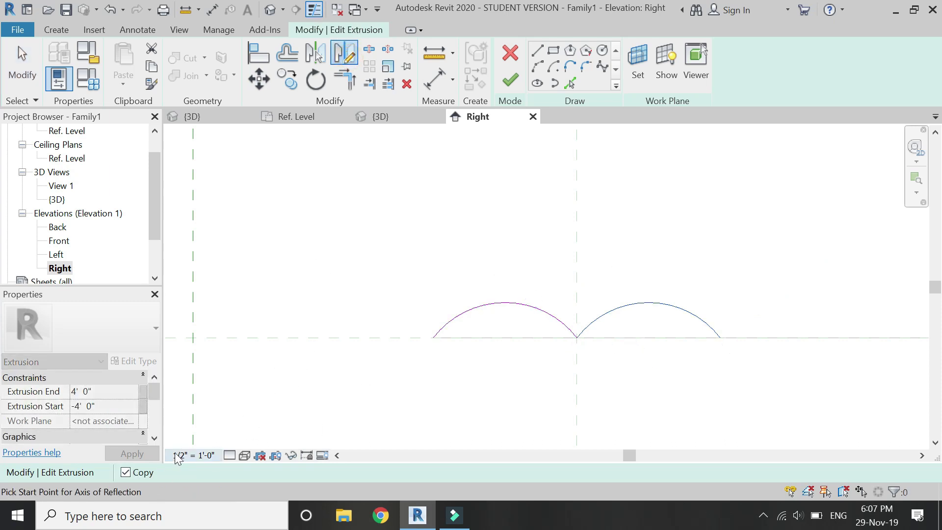
{"action": "left_click", "coordinate": [126, 472]}
{"action": "left_click", "coordinate": [576, 338]}
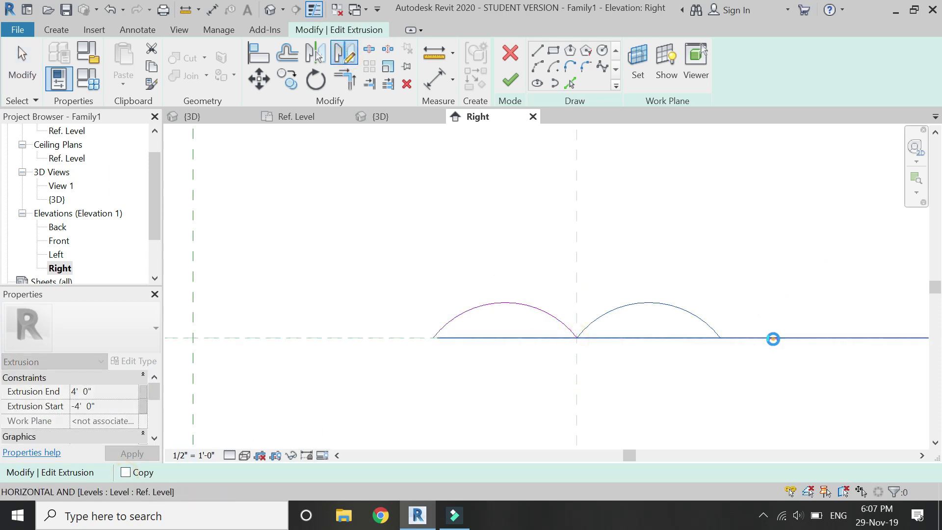
{"action": "left_click", "coordinate": [773, 338]}
{"action": "key", "text": "Escape"}
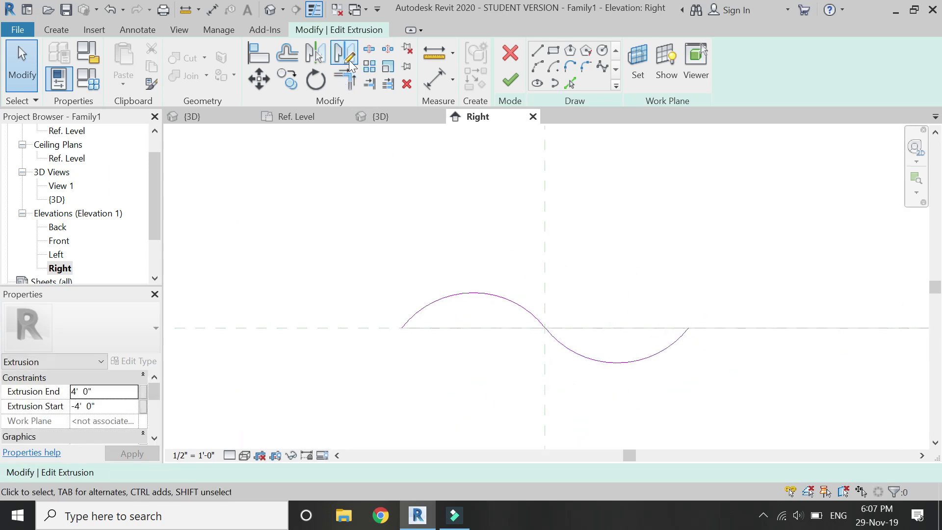
Offset copies of both arcs by 0' 0 5/128" to each side of the original wave
{"action": "key", "text": "o"}
{"action": "key", "text": "f"}
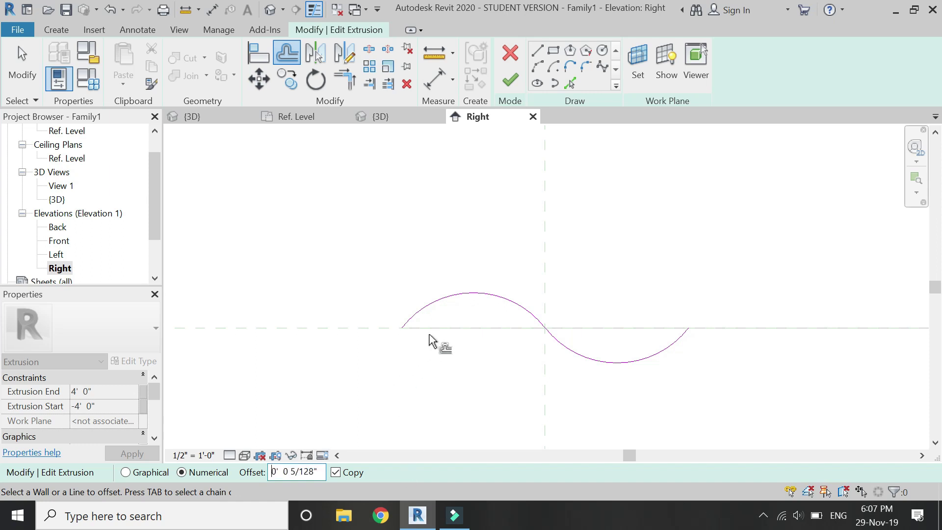
{"action": "scroll", "coordinate": [478, 287], "scroll_direction": "up", "scroll_amount": 2}
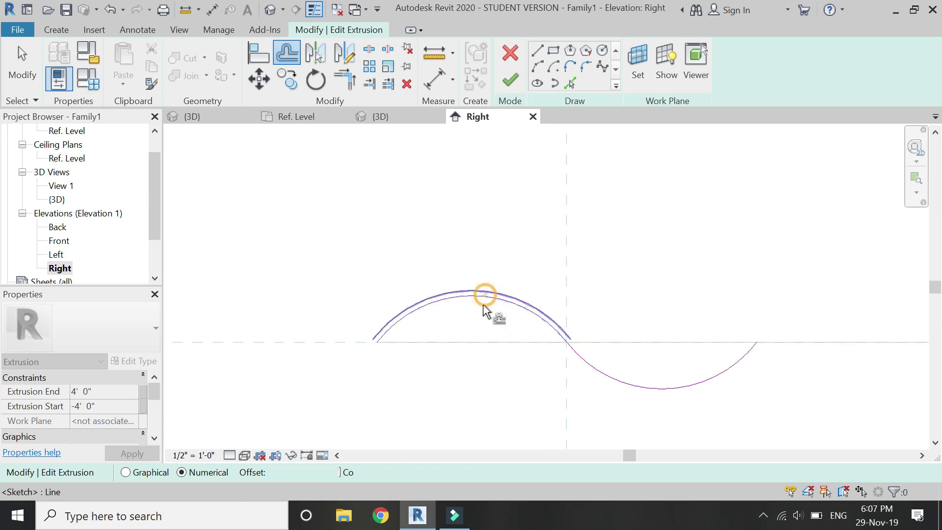
{"action": "left_click", "coordinate": [485, 299]}
{"action": "left_click", "coordinate": [485, 309]}
{"action": "left_click", "coordinate": [603, 374]}
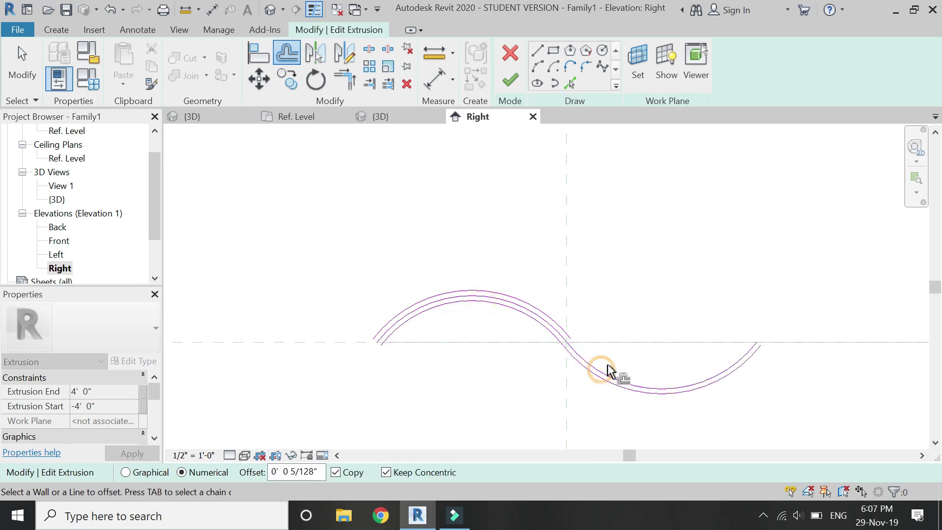
{"action": "left_click", "coordinate": [613, 381]}
{"action": "scroll", "coordinate": [564, 344], "scroll_direction": "up", "scroll_amount": 2}
{"action": "key", "text": "Escape"}
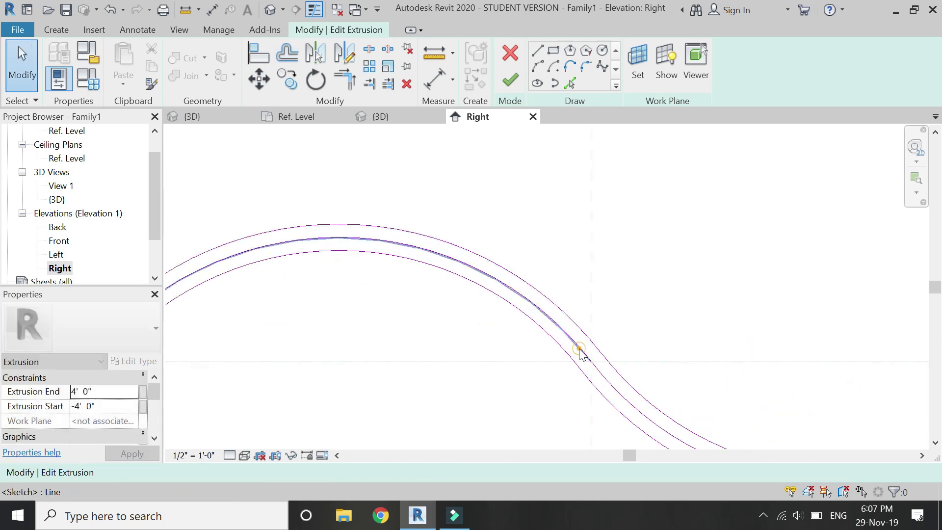
Delete the two original middle arcs, leaving only the outer offset curves
{"action": "left_click", "coordinate": [595, 360]}
{"action": "key", "text": "Delete"}
{"action": "scroll", "coordinate": [597, 372], "scroll_direction": "down", "scroll_amount": 3}
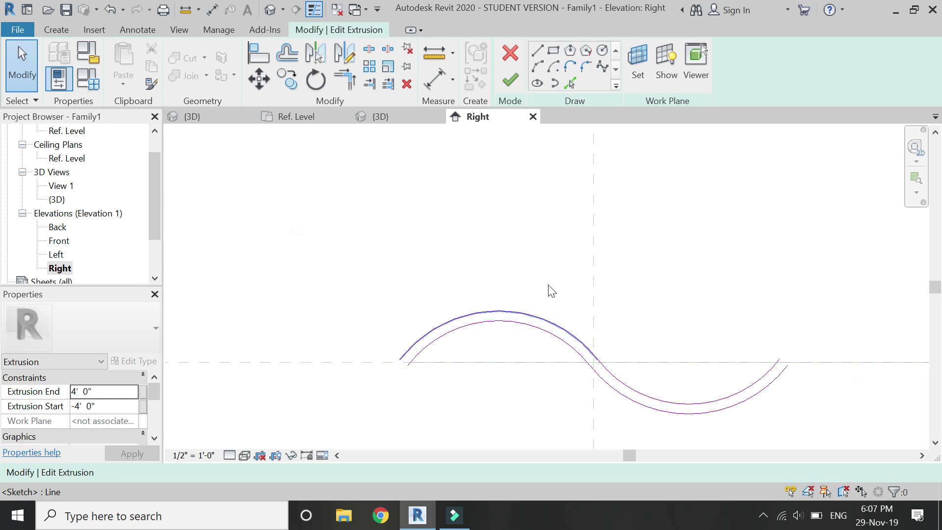
Draw a straight line joining the endpoints of the two offset curves at the wave's left end
{"action": "left_click", "coordinate": [537, 51]}
{"action": "scroll", "coordinate": [384, 347], "scroll_direction": "up", "scroll_amount": 4}
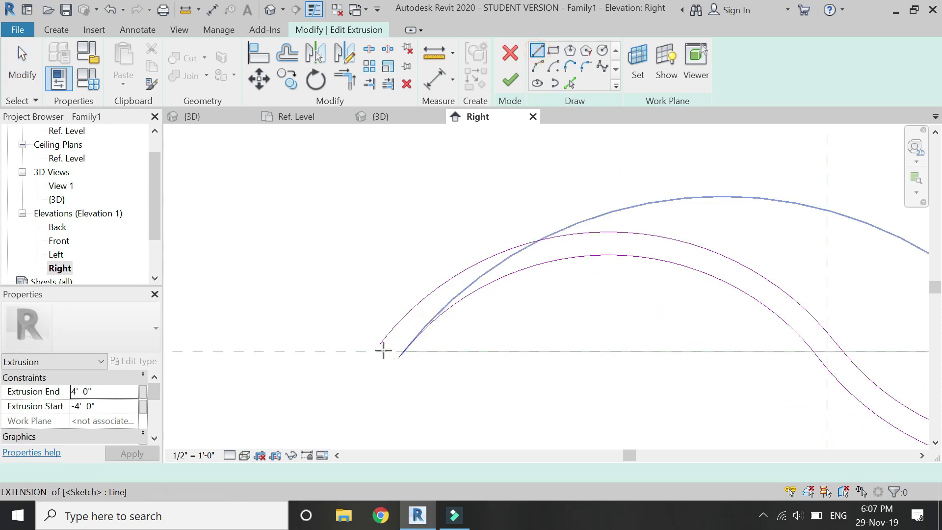
{"action": "left_click", "coordinate": [375, 332]}
{"action": "left_click", "coordinate": [401, 353]}
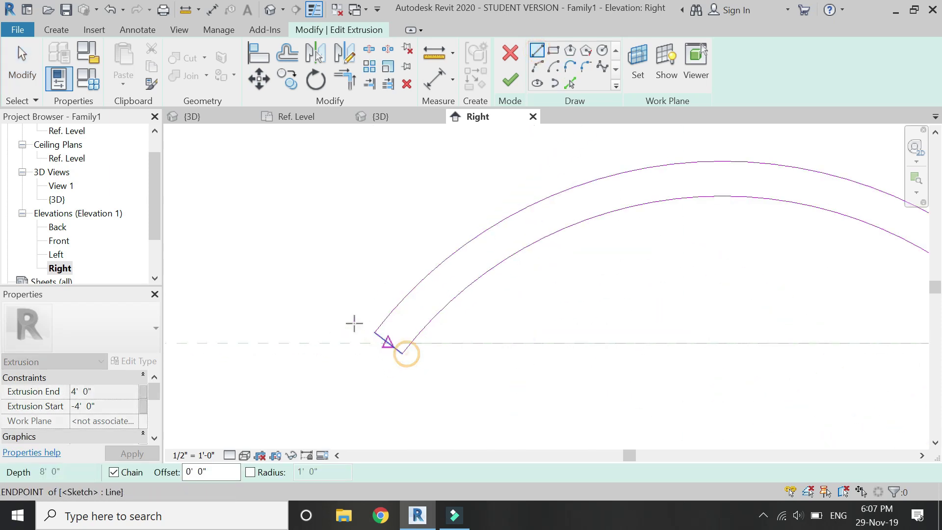
Close the profile with a straight line between the curve endpoints at the wave's right end
{"action": "scroll", "coordinate": [455, 332], "scroll_direction": "down", "scroll_amount": 5}
{"action": "scroll", "coordinate": [687, 332], "scroll_direction": "up", "scroll_amount": 2}
{"action": "scroll", "coordinate": [686, 332], "scroll_direction": "up", "scroll_amount": 3}
{"action": "left_click", "coordinate": [700, 322]}
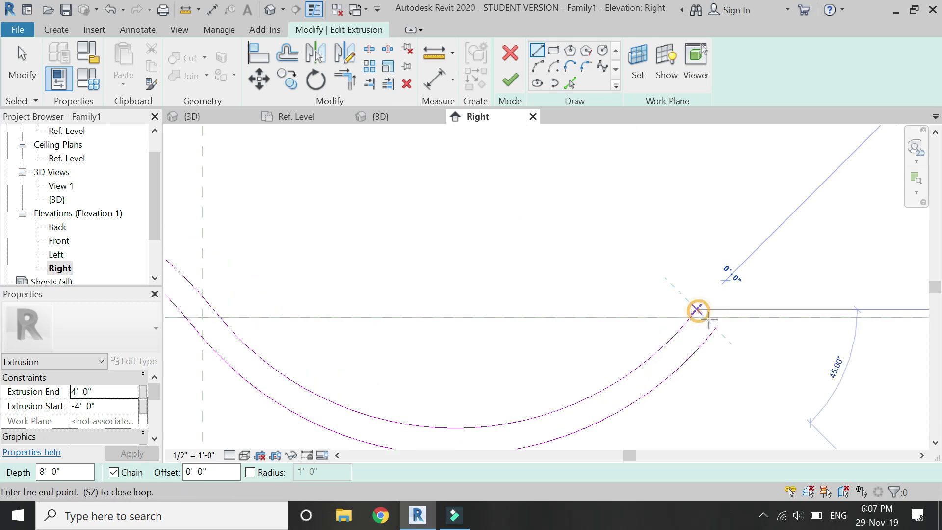
{"action": "scroll", "coordinate": [725, 321], "scroll_direction": "up", "scroll_amount": 2}
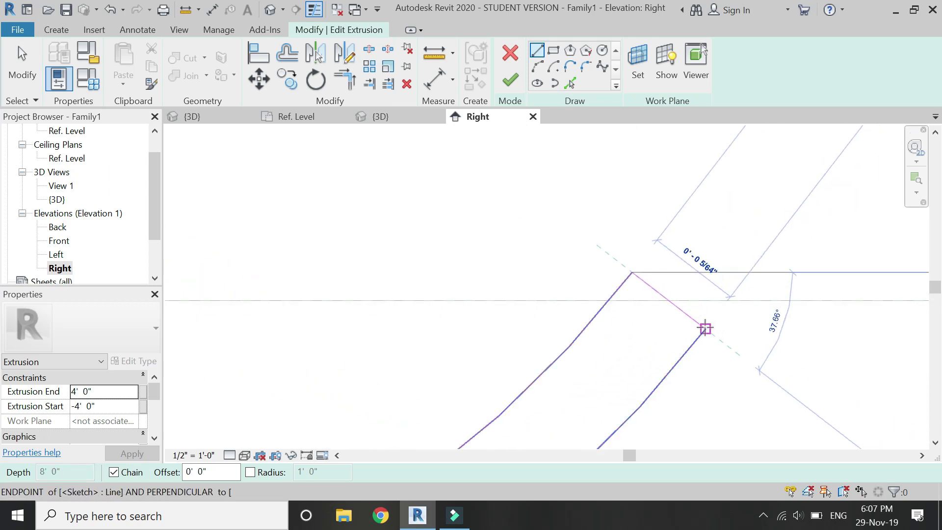
{"action": "left_click", "coordinate": [718, 325]}
{"action": "scroll", "coordinate": [603, 292], "scroll_direction": "down", "scroll_amount": 4}
{"action": "key", "text": "Escape"}
{"action": "key", "text": "Escape"}
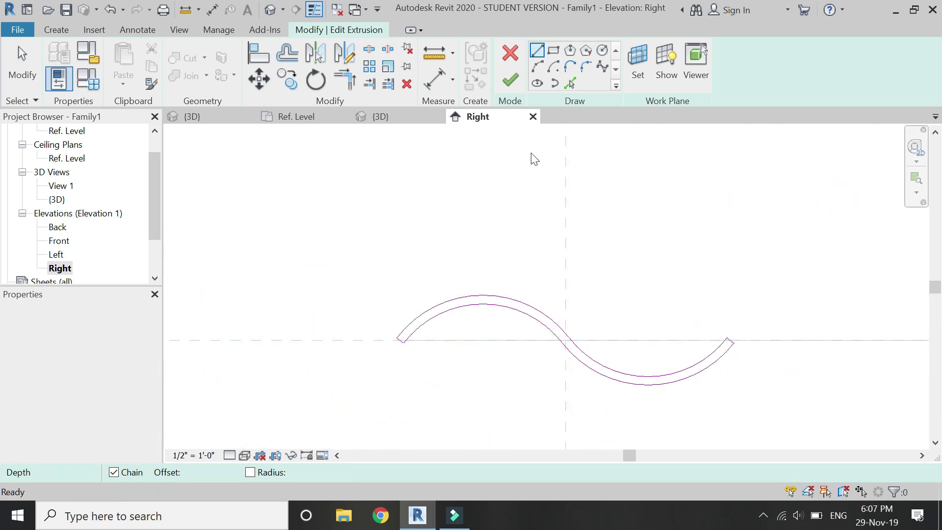
Finish the extrusion sketch and show the corrugated extrusion in the default 3D view
{"action": "left_click", "coordinate": [510, 80]}
{"action": "left_click", "coordinate": [448, 135]}
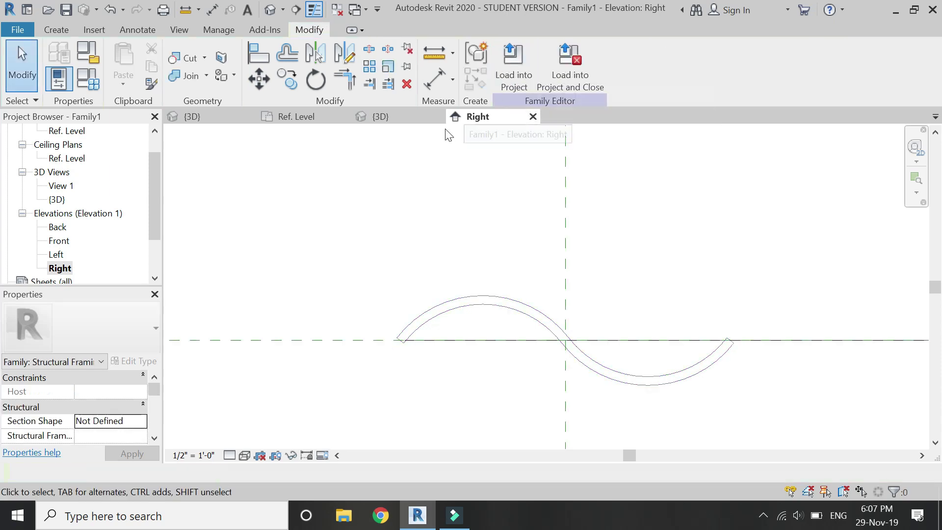
{"action": "left_click", "coordinate": [271, 8]}
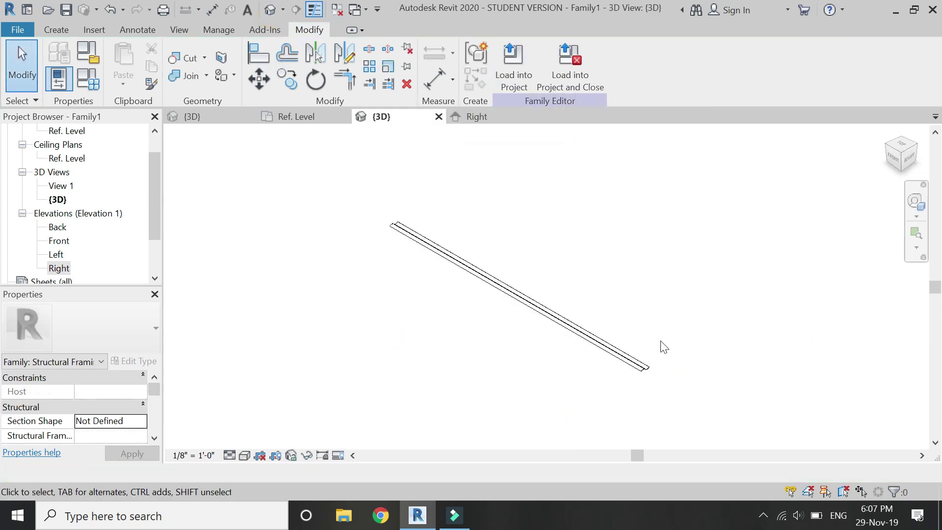
{"action": "scroll", "coordinate": [663, 347], "scroll_direction": "up", "scroll_amount": 4}
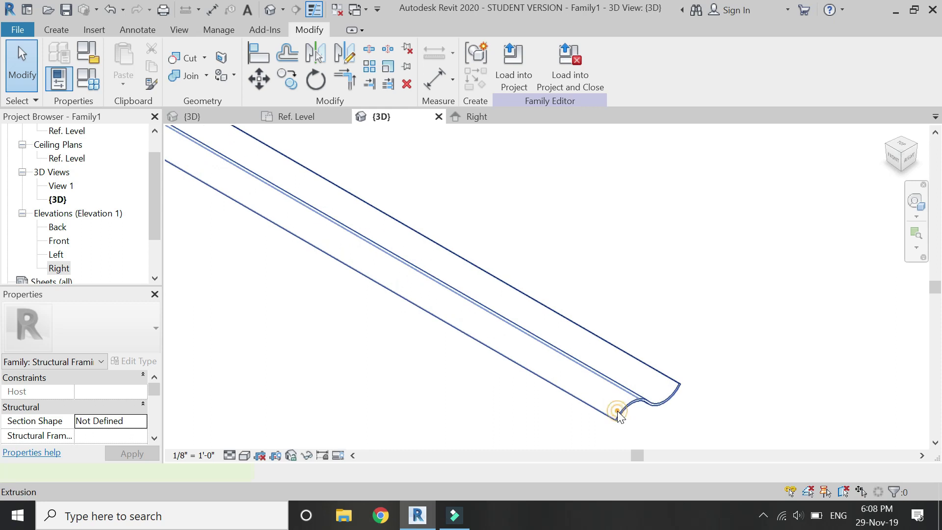
Associate the extrusion's Material property with the Structural Material family parameter
{"action": "left_click", "coordinate": [619, 416]}
{"action": "scroll", "coordinate": [117, 418], "scroll_direction": "down", "scroll_amount": 2}
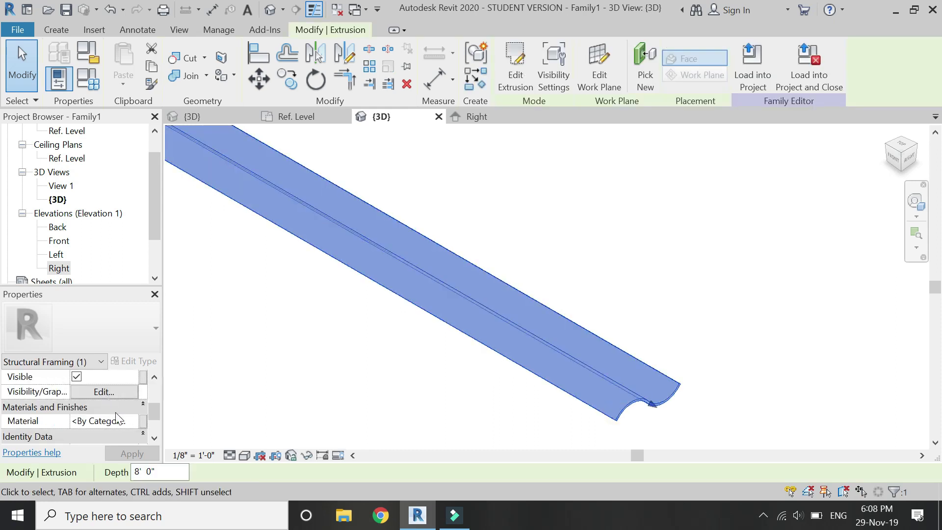
{"action": "left_click", "coordinate": [143, 420]}
{"action": "left_click", "coordinate": [147, 208]}
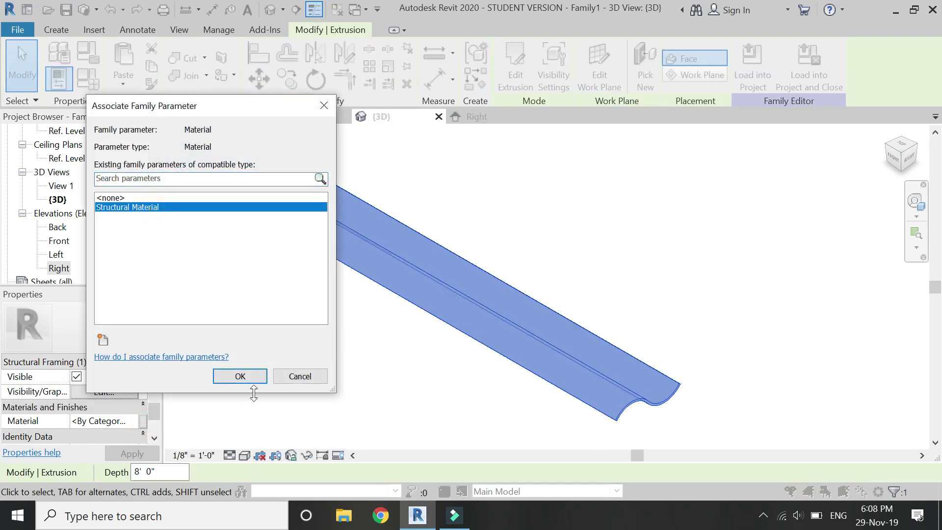
{"action": "left_click", "coordinate": [241, 376]}
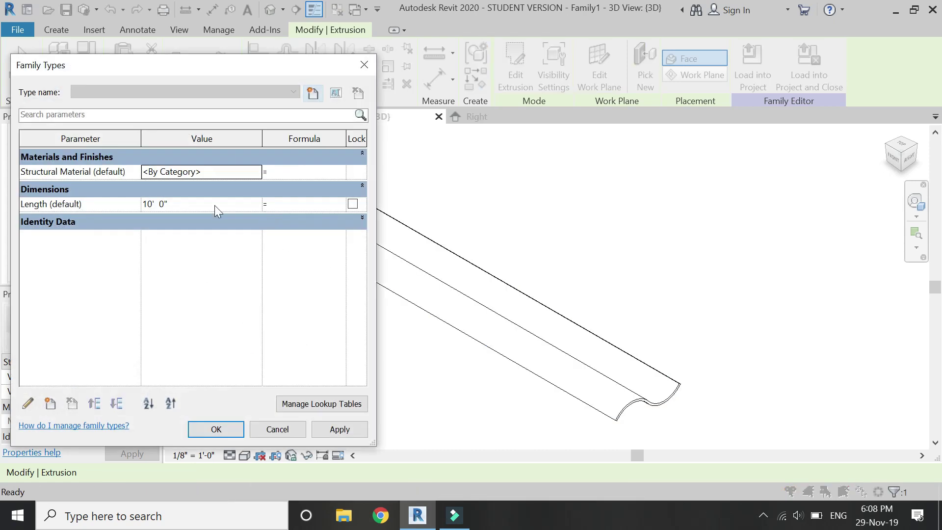
In the family types, find a metal material in the library and assign Steel, High Grade to Structural Material
{"action": "left_click", "coordinate": [255, 173]}
{"action": "left_click", "coordinate": [256, 171]}
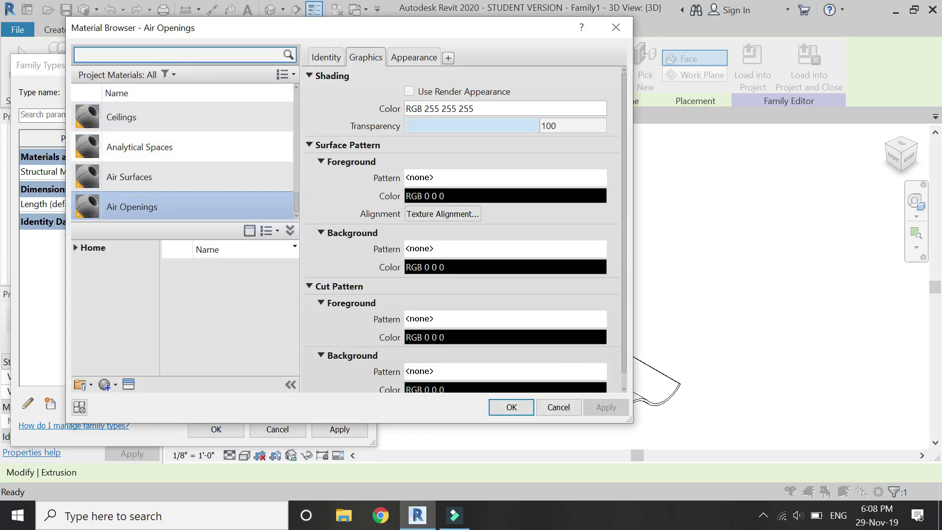
{"action": "type", "text": "r"}
{"action": "type", "text": "e"}
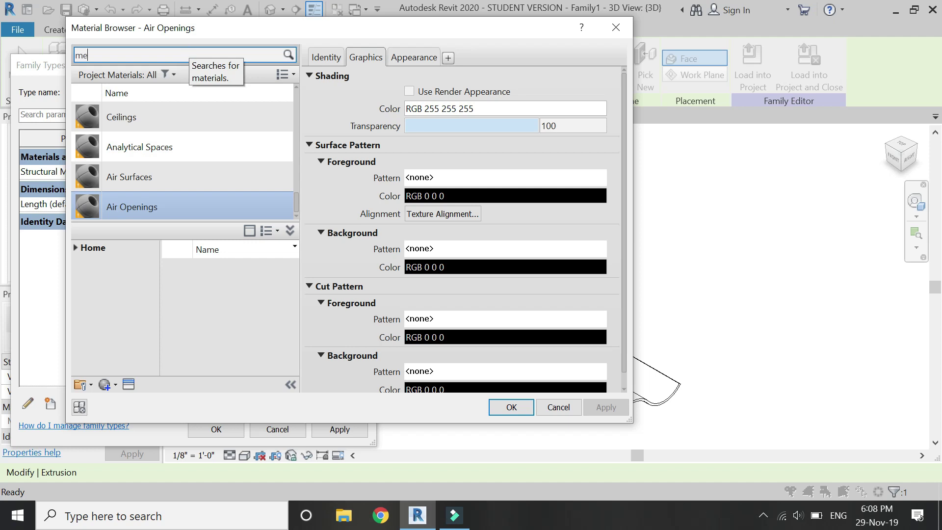
{"action": "type", "text": "tal"}
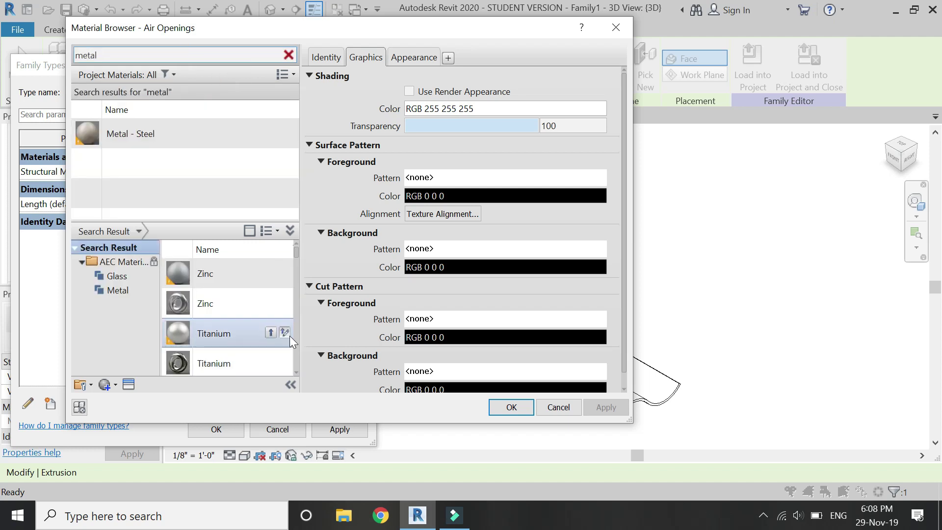
{"action": "scroll", "coordinate": [262, 330], "scroll_direction": "down", "scroll_amount": 3}
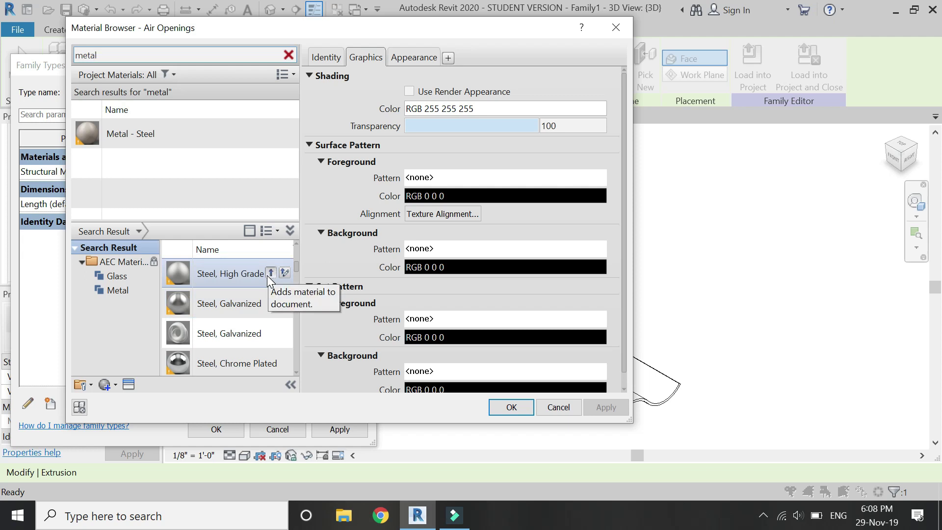
{"action": "left_click", "coordinate": [268, 275]}
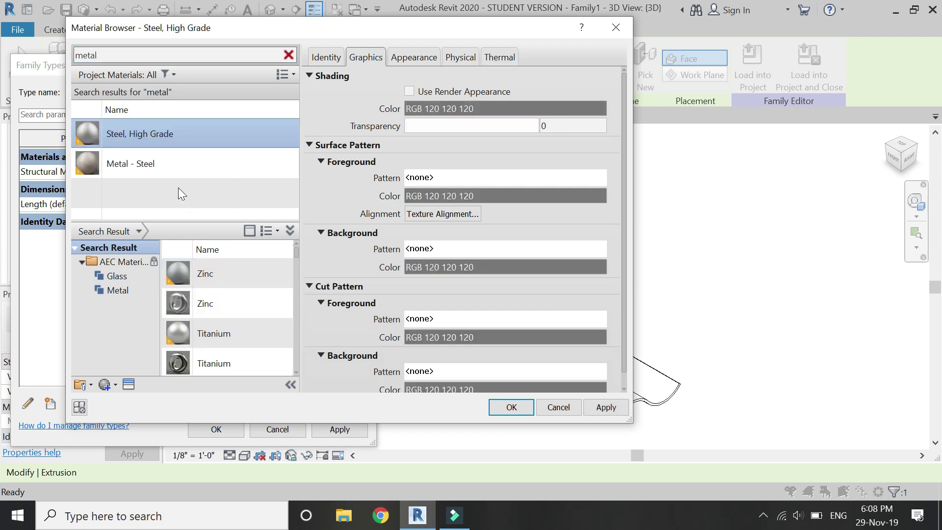
{"action": "left_click", "coordinate": [501, 408]}
{"action": "left_click", "coordinate": [332, 429]}
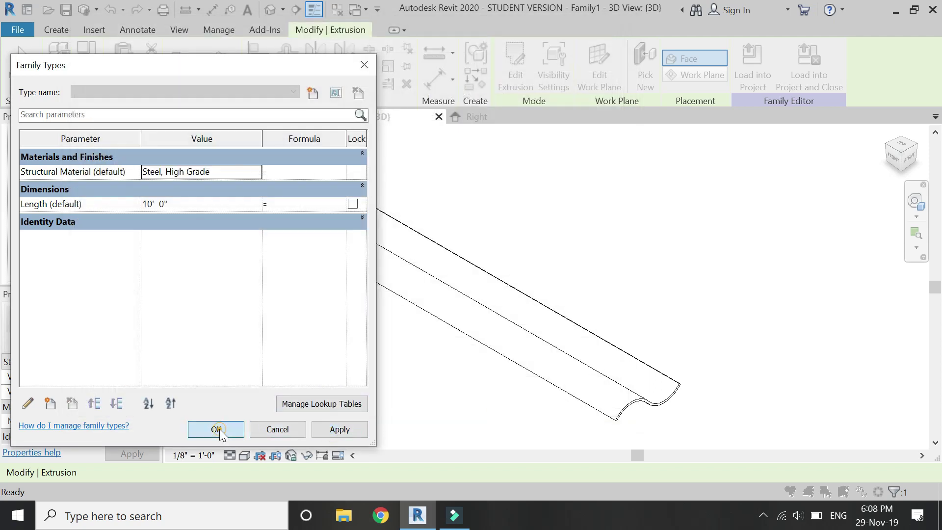
{"action": "left_click", "coordinate": [217, 428]}
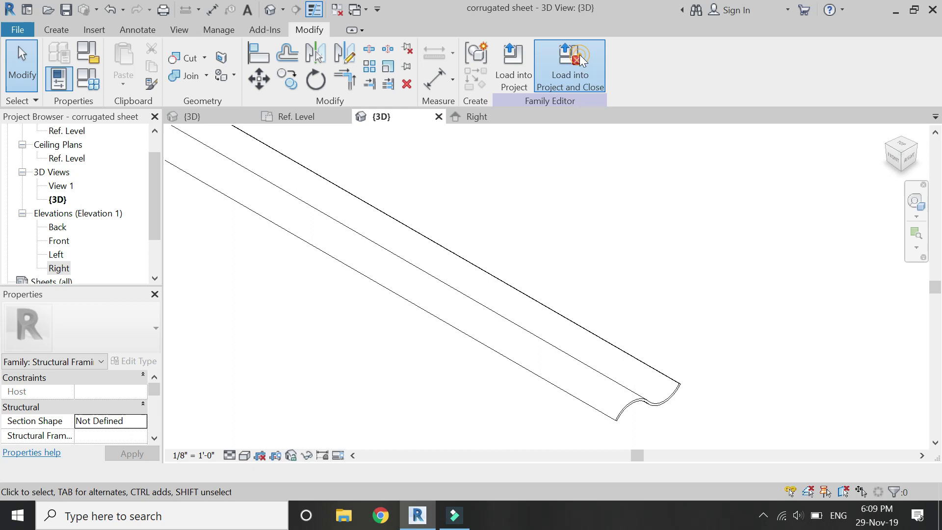
Load the corrugated sheet family into the shed project, close the family and leave beam placement
{"action": "left_click", "coordinate": [580, 57]}
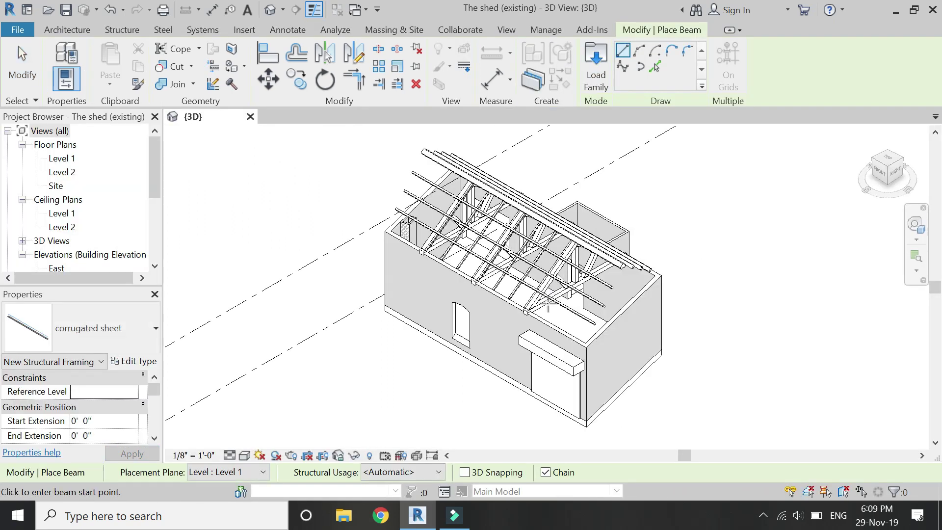
{"action": "key", "text": "Escape"}
{"action": "key", "text": "Escape"}
{"action": "scroll", "coordinate": [518, 162], "scroll_direction": "up", "scroll_amount": 3}
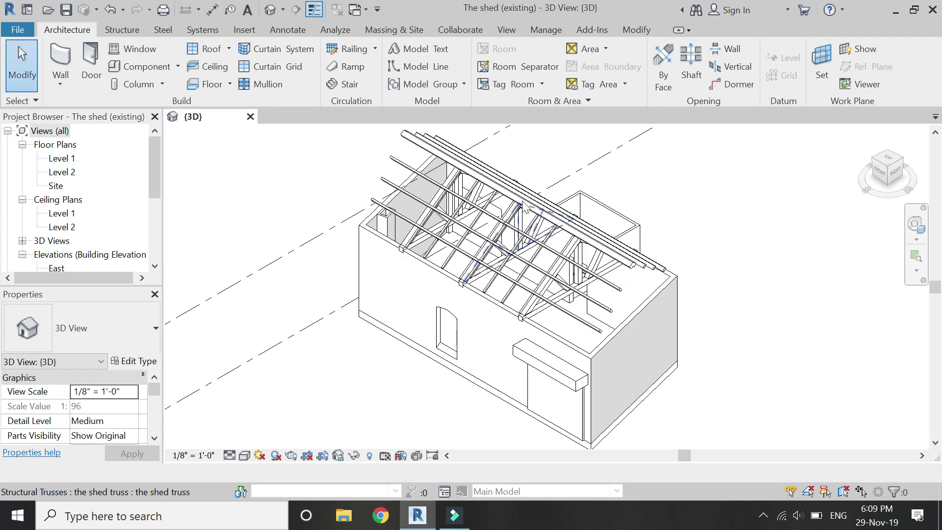
Start a structural beam system and pick a face of the large roof beam at the ridge as its work plane
{"action": "left_click", "coordinate": [122, 30]}
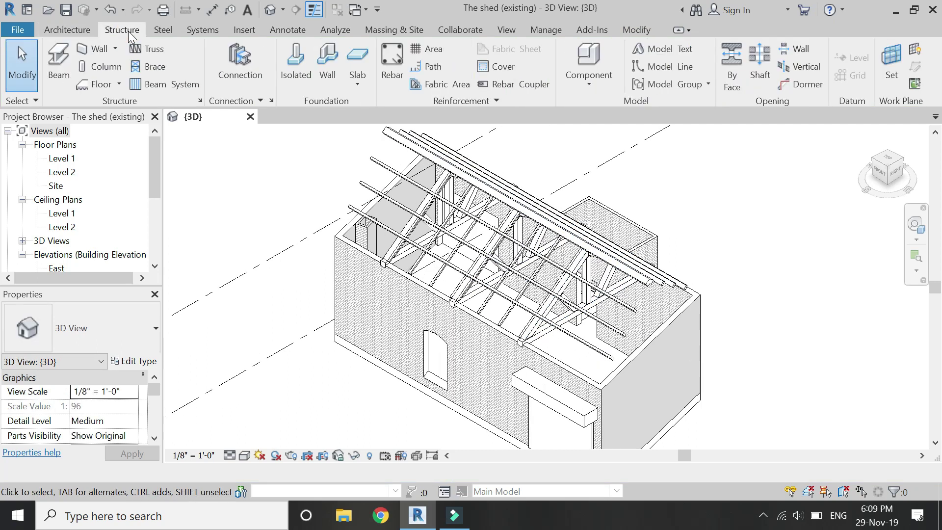
{"action": "left_click", "coordinate": [166, 85]}
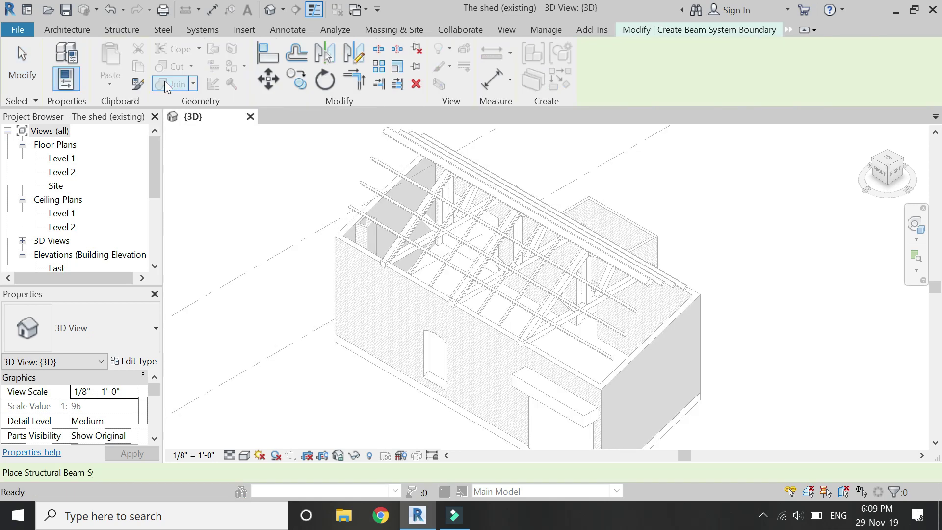
{"action": "left_click", "coordinate": [806, 67]}
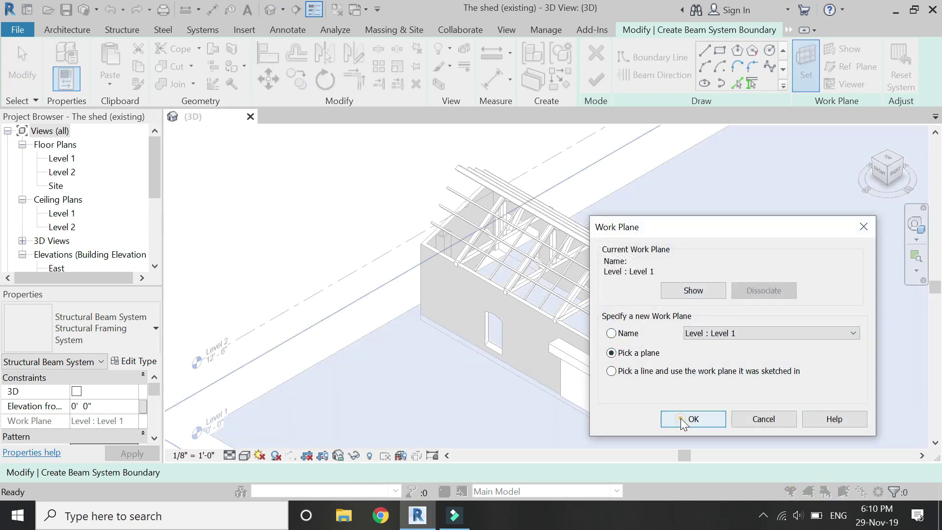
{"action": "left_click", "coordinate": [681, 418]}
{"action": "scroll", "coordinate": [648, 273], "scroll_direction": "up", "scroll_amount": 6}
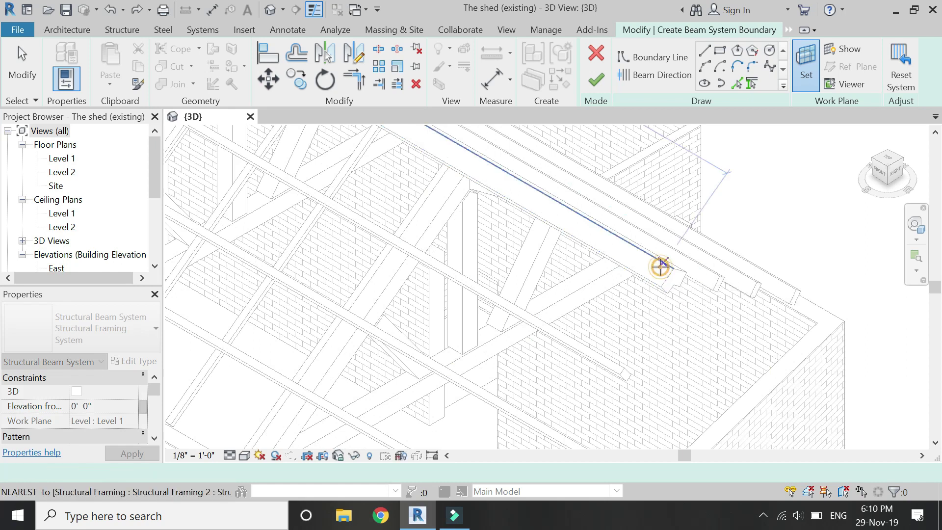
{"action": "left_click", "coordinate": [658, 266]}
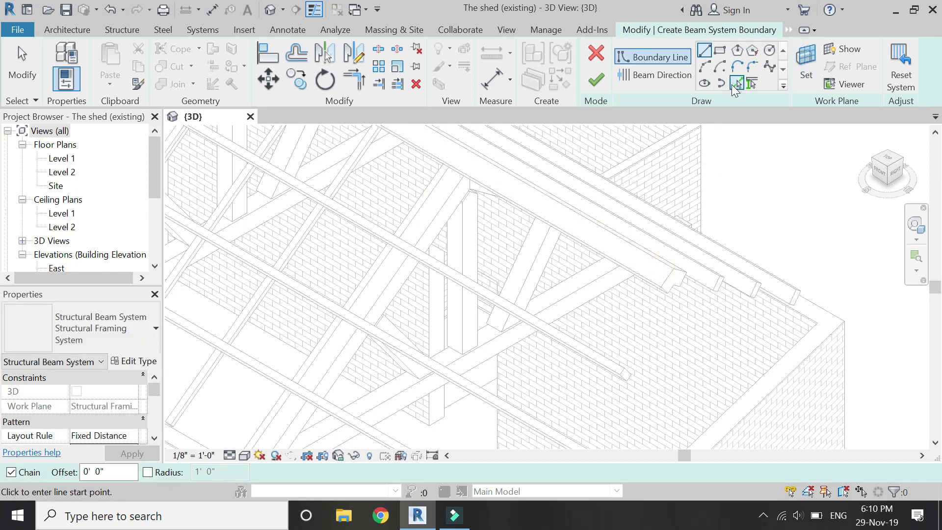
In a top view, pick the centre line of the large ridge beam as the first boundary line of the beam system
{"action": "left_click", "coordinate": [736, 83]}
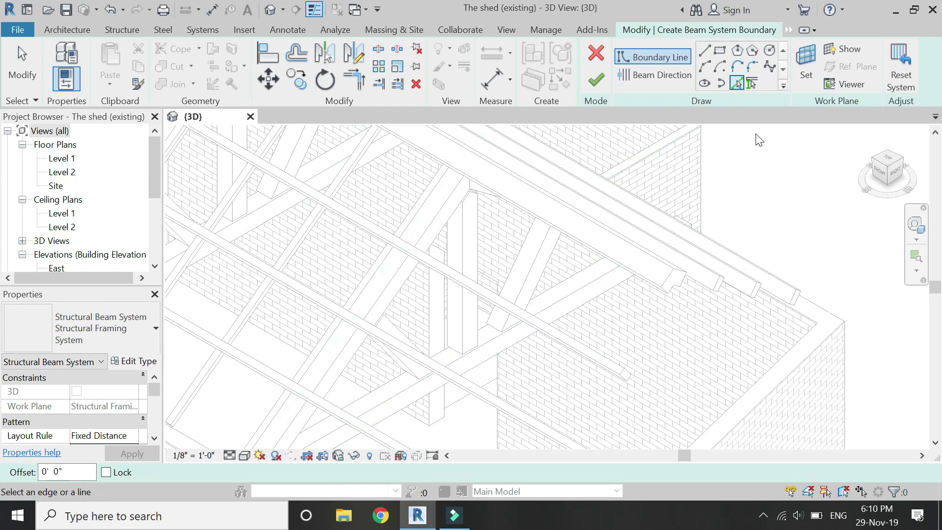
{"action": "left_click", "coordinate": [886, 164]}
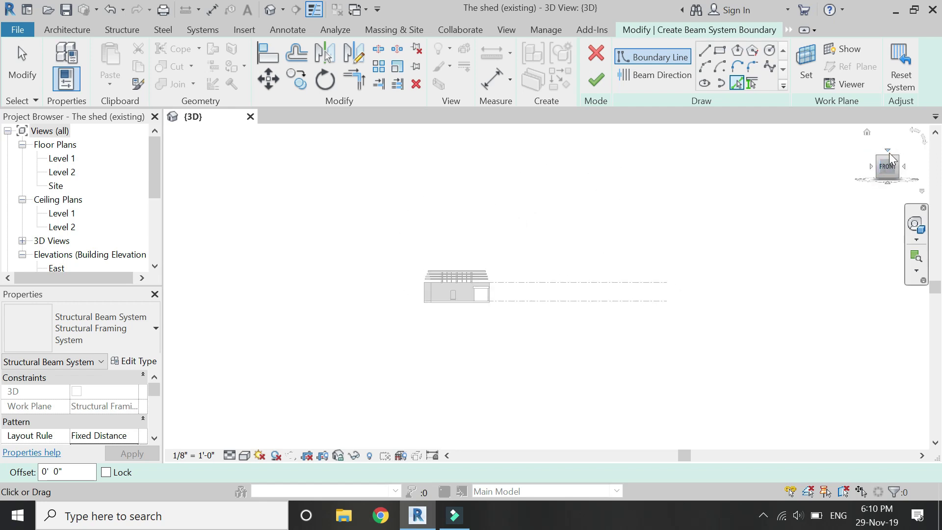
{"action": "left_click", "coordinate": [889, 160]}
{"action": "scroll", "coordinate": [497, 328], "scroll_direction": "up", "scroll_amount": 6}
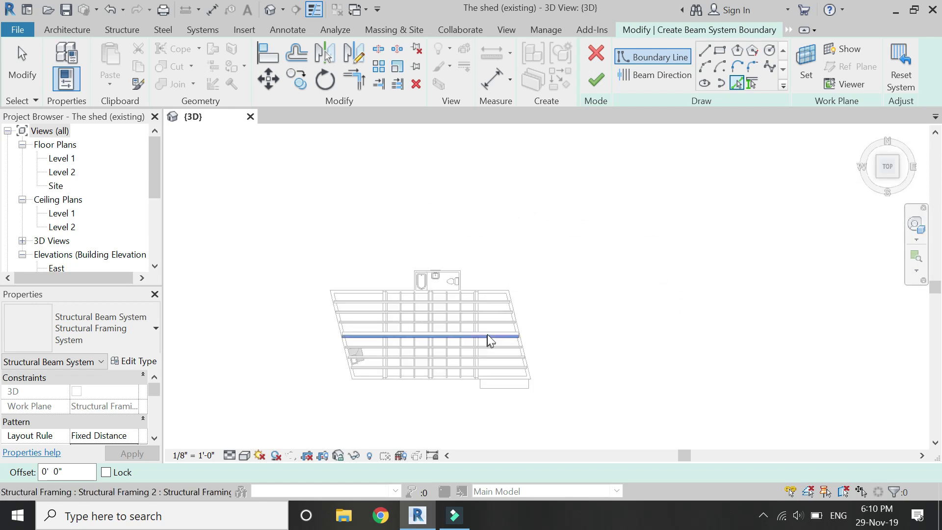
{"action": "scroll", "coordinate": [498, 327], "scroll_direction": "up", "scroll_amount": 6}
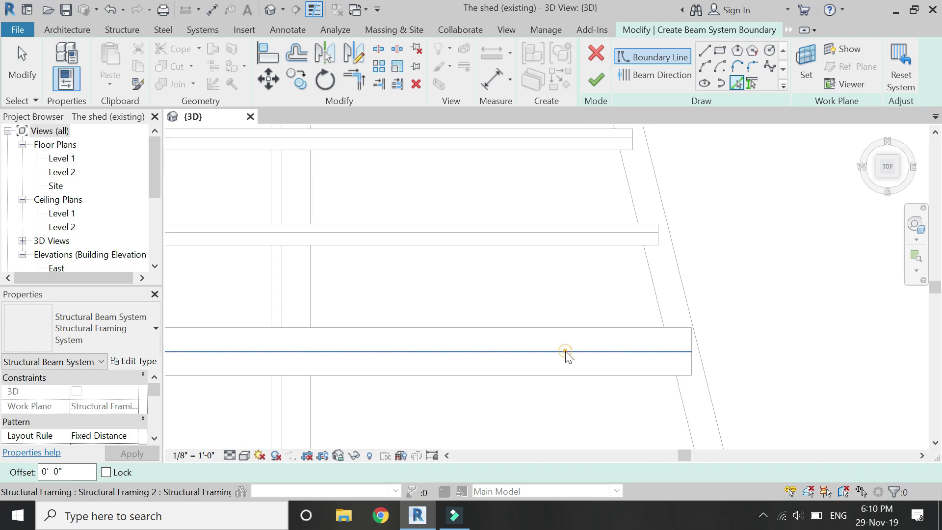
{"action": "left_click", "coordinate": [565, 351]}
{"action": "scroll", "coordinate": [549, 161], "scroll_direction": "down", "scroll_amount": 2}
Draw a sloped boundary line about 14' long just outside the east end wall, and continue it about 41' west below the eave
{"action": "left_click", "coordinate": [702, 53]}
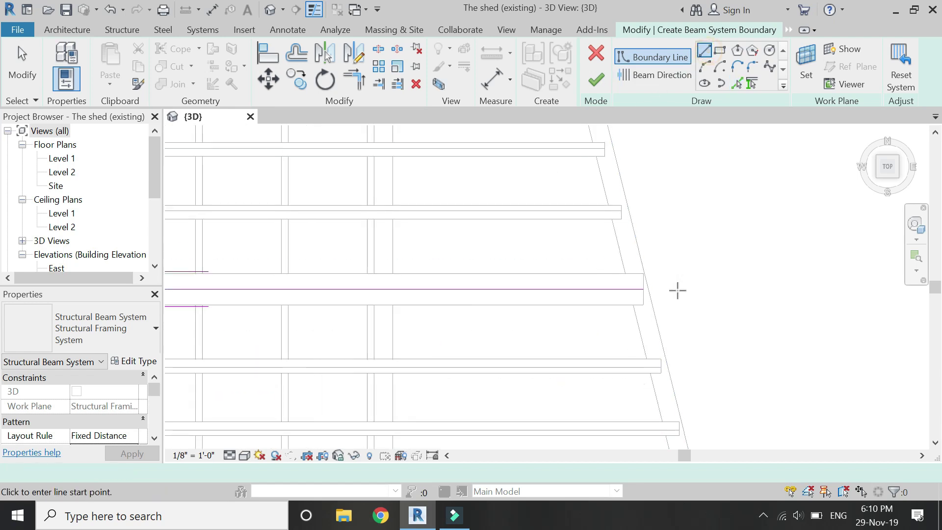
{"action": "scroll", "coordinate": [649, 279], "scroll_direction": "up", "scroll_amount": 5}
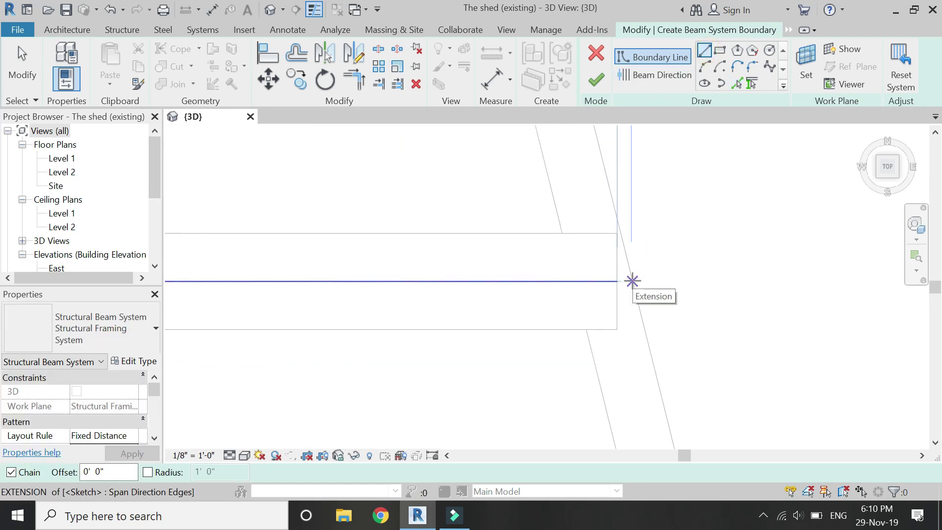
{"action": "left_click", "coordinate": [632, 280]}
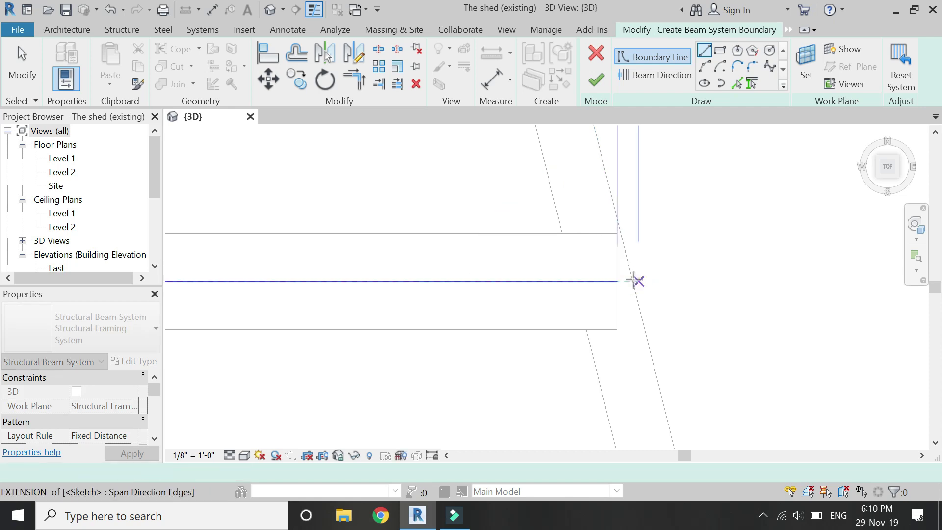
{"action": "key", "text": "Escape"}
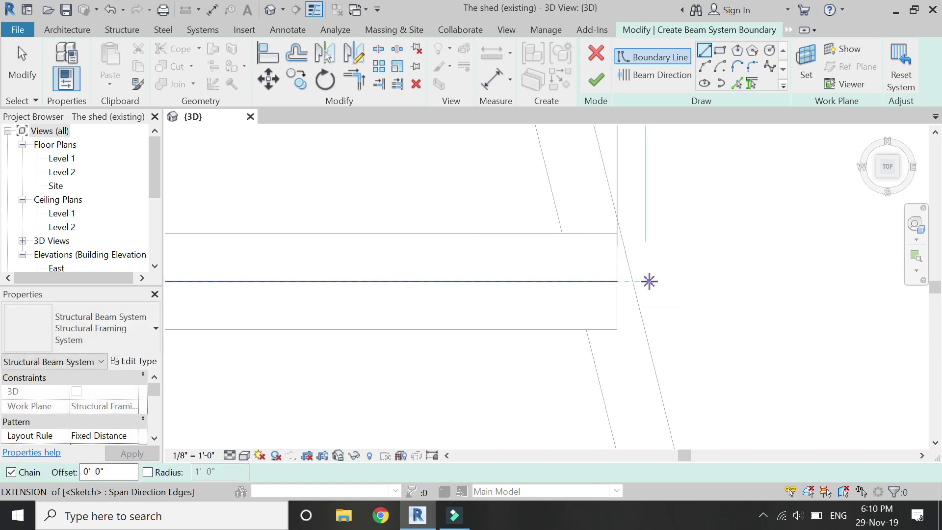
{"action": "left_click", "coordinate": [648, 280]}
{"action": "scroll", "coordinate": [630, 167], "scroll_direction": "down", "scroll_amount": 5}
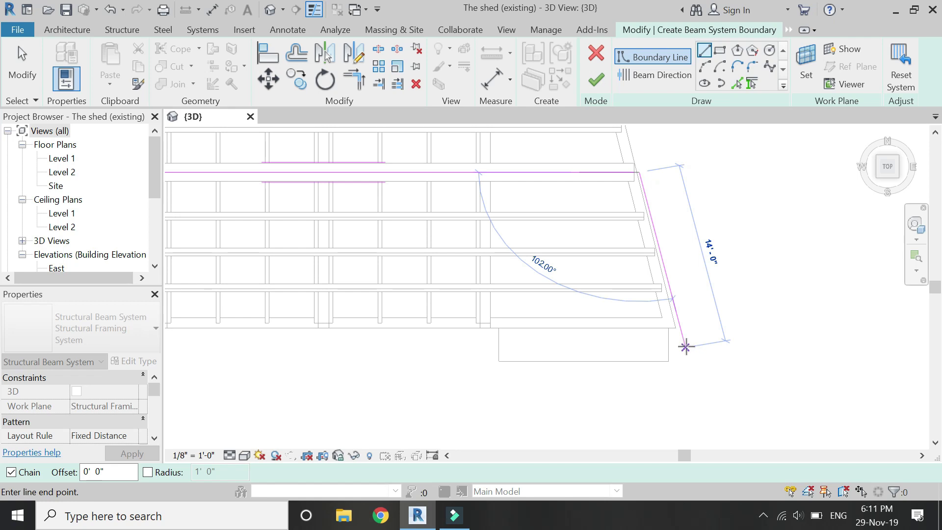
{"action": "left_click", "coordinate": [687, 349]}
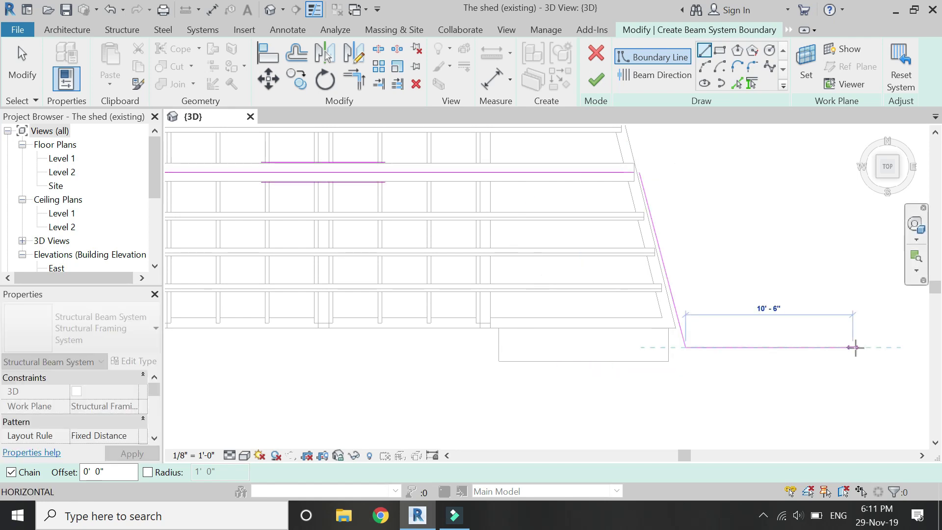
{"action": "scroll", "coordinate": [851, 347], "scroll_direction": "down", "scroll_amount": 2}
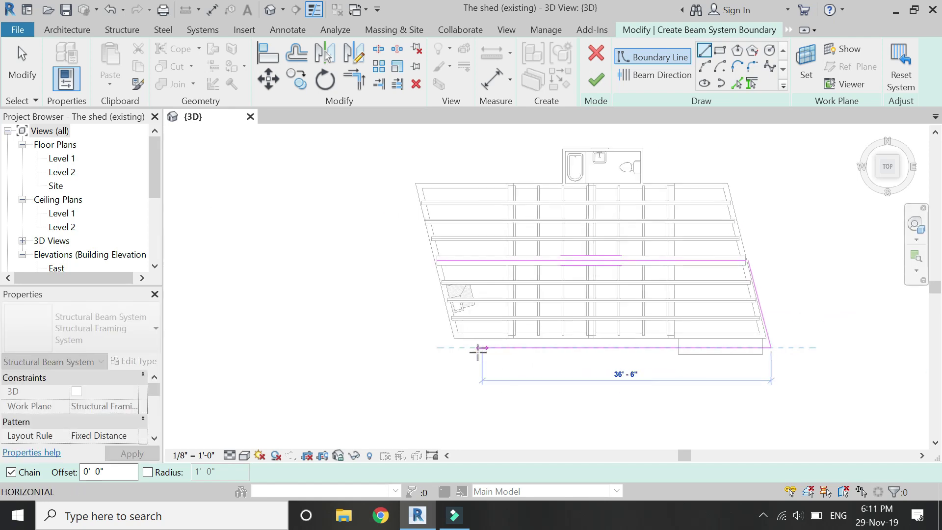
{"action": "left_click", "coordinate": [447, 348]}
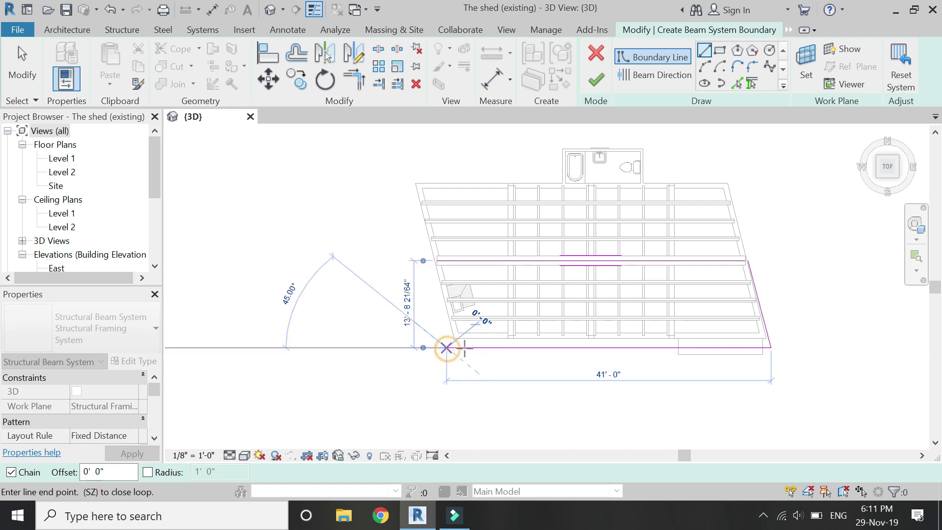
{"action": "scroll", "coordinate": [794, 319], "scroll_direction": "up", "scroll_amount": 4}
{"action": "key", "text": "Escape"}
Trim/extend the ridge boundary line and the sloped east line to a corner
{"action": "key", "text": "t"}
{"action": "key", "text": "r"}
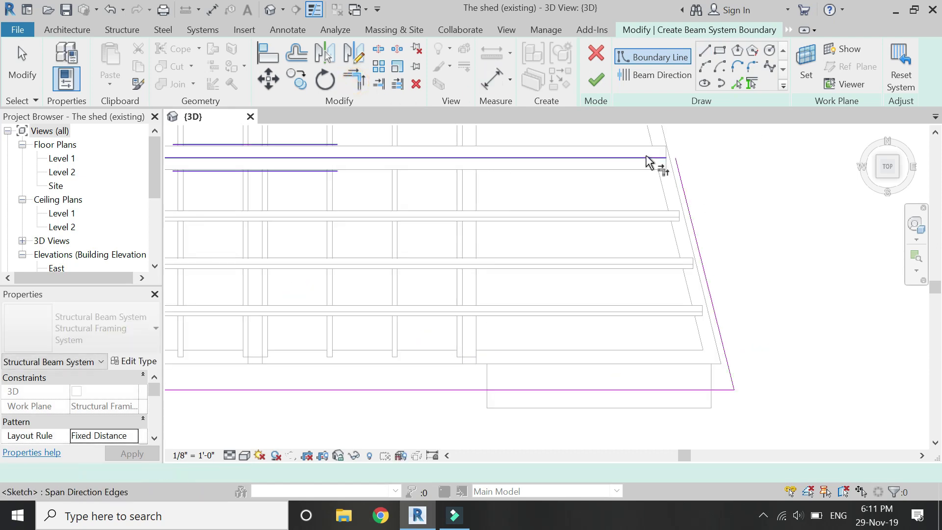
{"action": "left_click", "coordinate": [682, 183]}
{"action": "scroll", "coordinate": [740, 231], "scroll_direction": "down", "scroll_amount": 3}
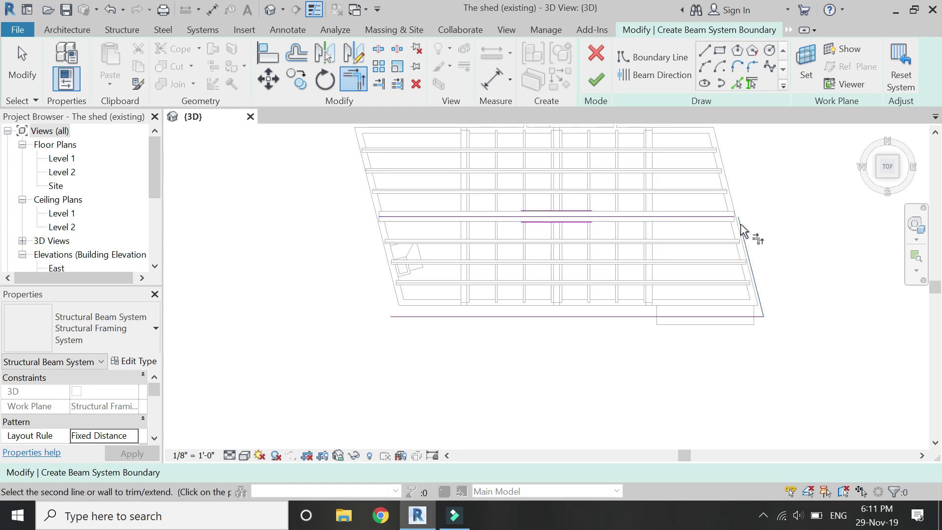
{"action": "scroll", "coordinate": [740, 229], "scroll_direction": "up", "scroll_amount": 1}
{"action": "scroll", "coordinate": [742, 228], "scroll_direction": "up", "scroll_amount": 2}
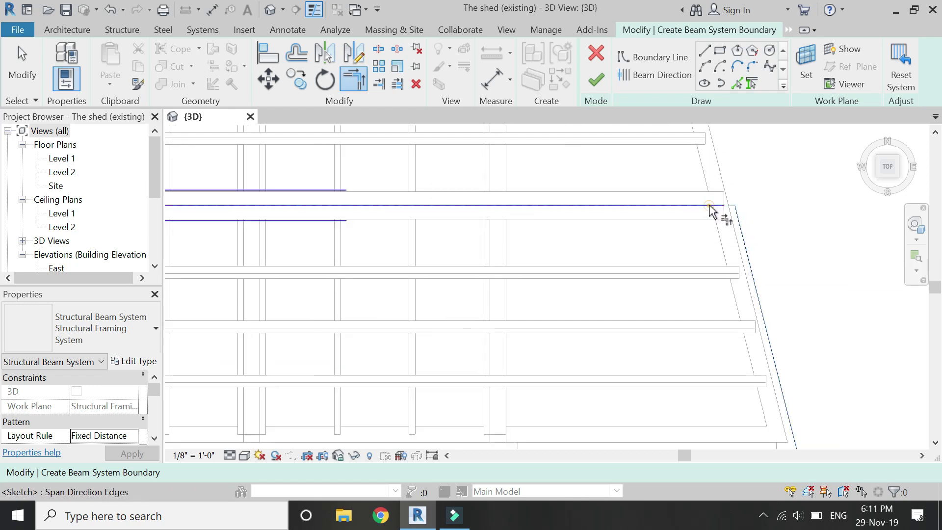
{"action": "left_click", "coordinate": [714, 210]}
{"action": "scroll", "coordinate": [812, 231], "scroll_direction": "down", "scroll_amount": 2}
{"action": "key", "text": "Escape"}
Copy the sloped east boundary line to the shed's west end, using its lower endpoint as the base point
{"action": "left_click", "coordinate": [791, 242]}
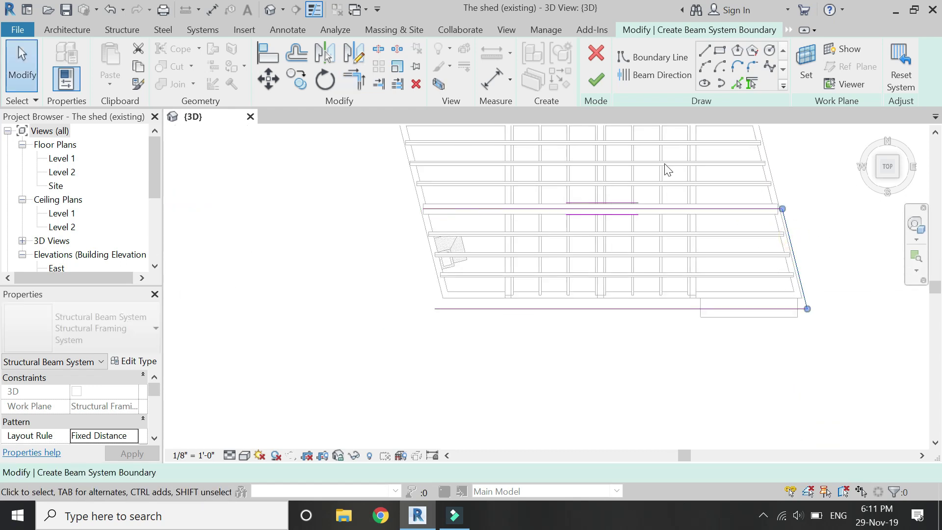
{"action": "scroll", "coordinate": [664, 168], "scroll_direction": "up", "scroll_amount": 1}
{"action": "left_click", "coordinate": [293, 82]}
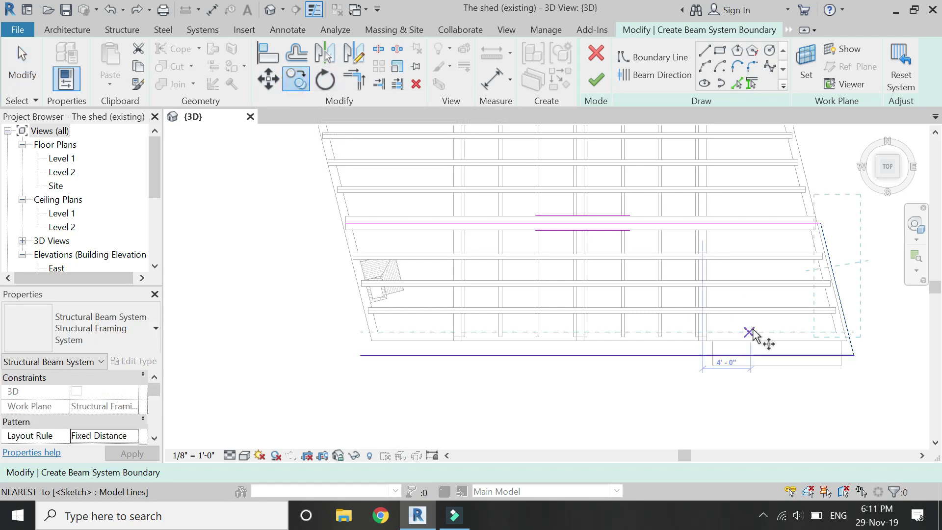
{"action": "left_click", "coordinate": [859, 355]}
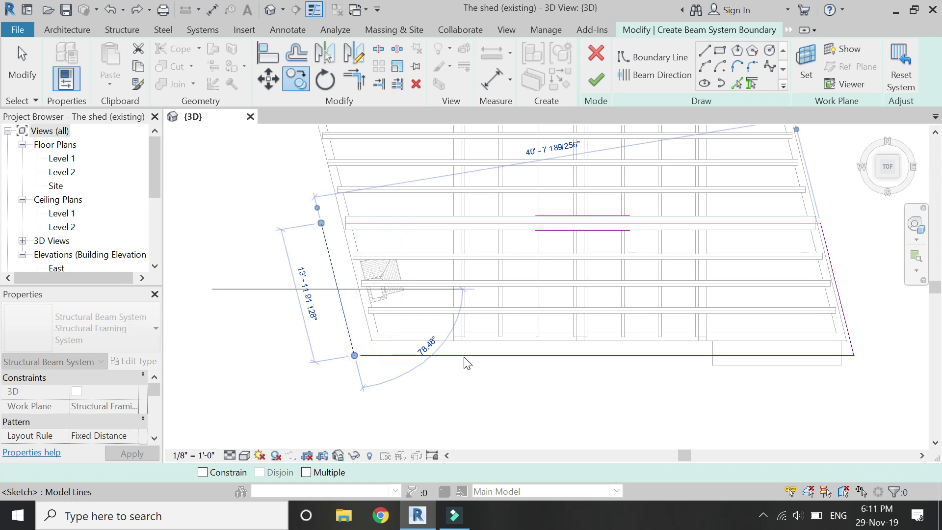
{"action": "left_click", "coordinate": [357, 248]}
{"action": "scroll", "coordinate": [329, 221], "scroll_direction": "up", "scroll_amount": 2}
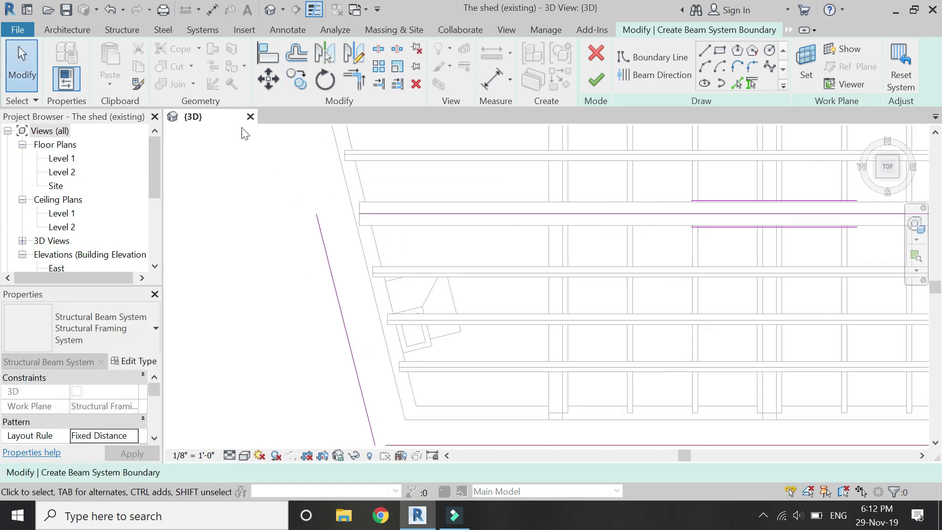
Move the copied boundary line horizontally from its upper endpoint to just outside the shed's west wall
{"action": "left_click", "coordinate": [266, 81]}
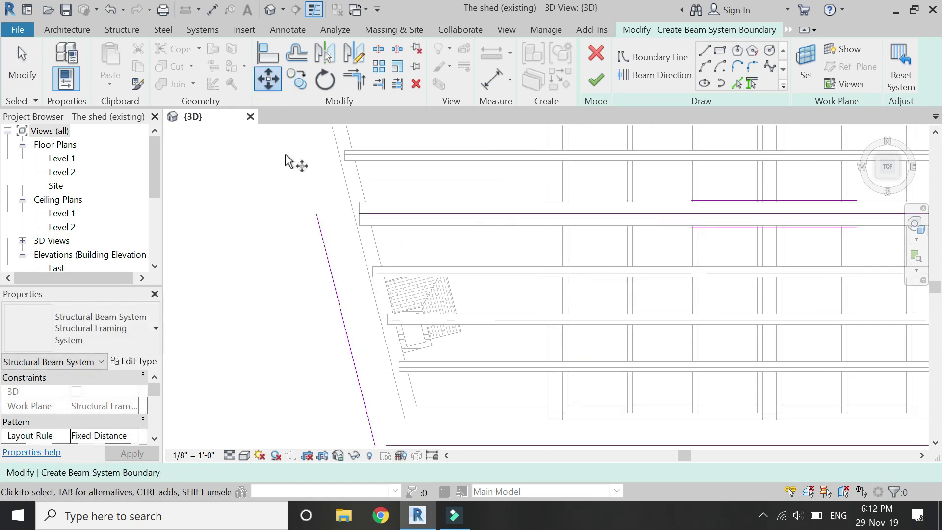
{"action": "left_click", "coordinate": [326, 252]}
{"action": "key", "text": "Return"}
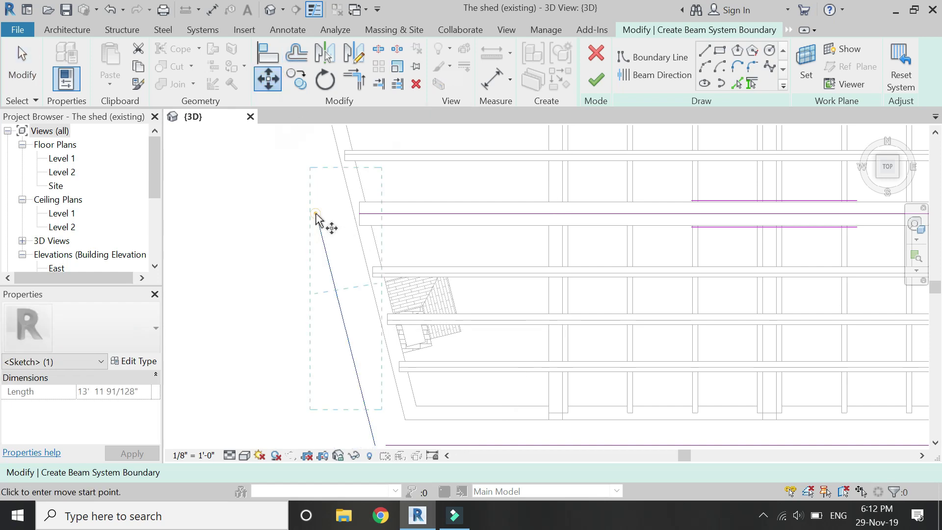
{"action": "left_click", "coordinate": [316, 214]}
{"action": "left_click", "coordinate": [347, 214]}
{"action": "key", "text": "Escape"}
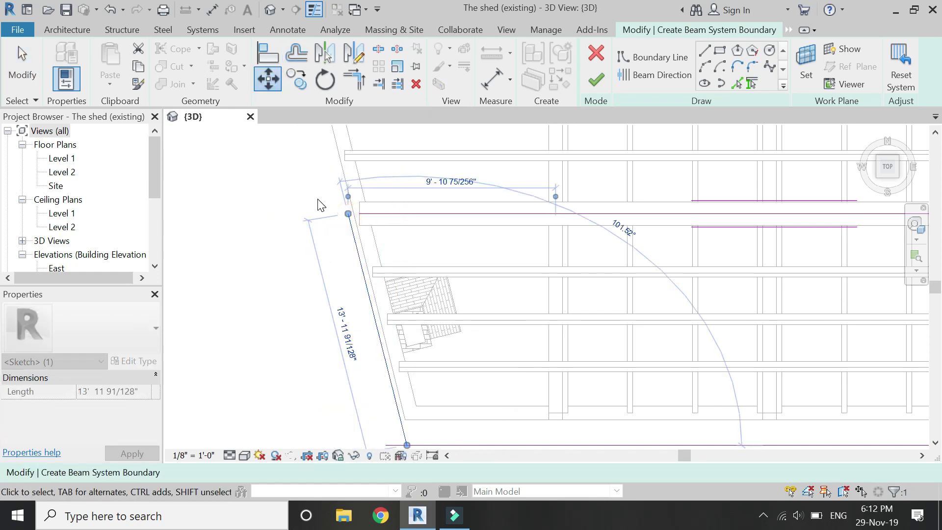
{"action": "scroll", "coordinate": [282, 231], "scroll_direction": "down", "scroll_amount": 5}
{"action": "key", "text": "Escape"}
Trim/extend the west boundary line to corners with the ridge and eave lines, closing the boundary loop
{"action": "scroll", "coordinate": [304, 212], "scroll_direction": "up", "scroll_amount": 2}
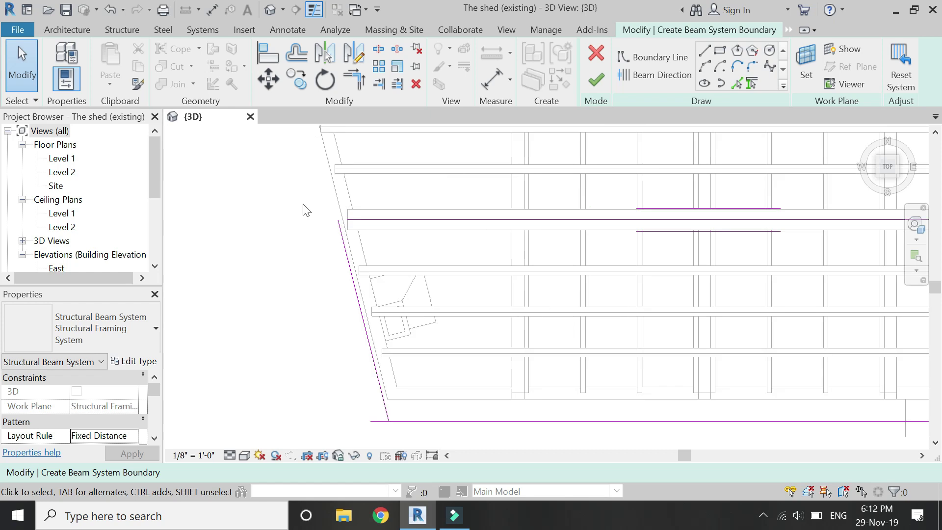
{"action": "left_click", "coordinate": [380, 220]}
{"action": "left_click", "coordinate": [345, 247]}
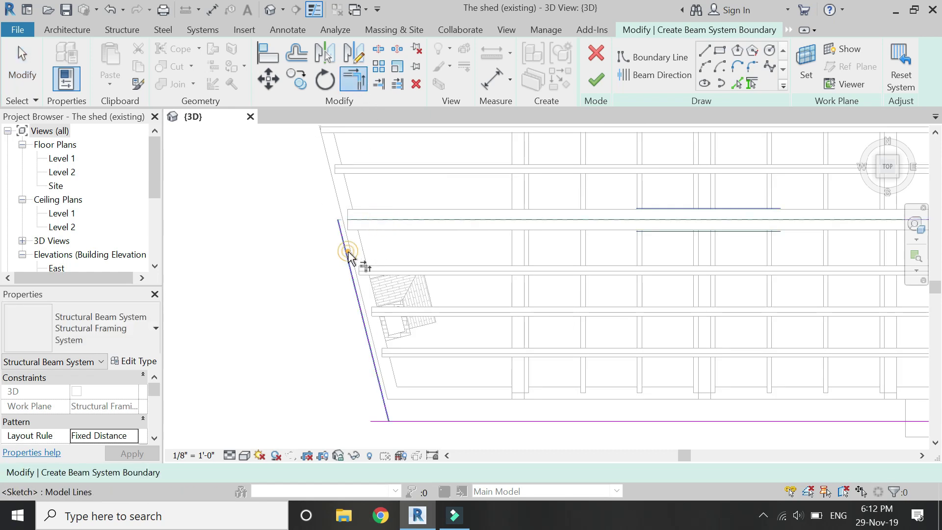
{"action": "left_click", "coordinate": [429, 420]}
{"action": "scroll", "coordinate": [380, 271], "scroll_direction": "down", "scroll_amount": 3}
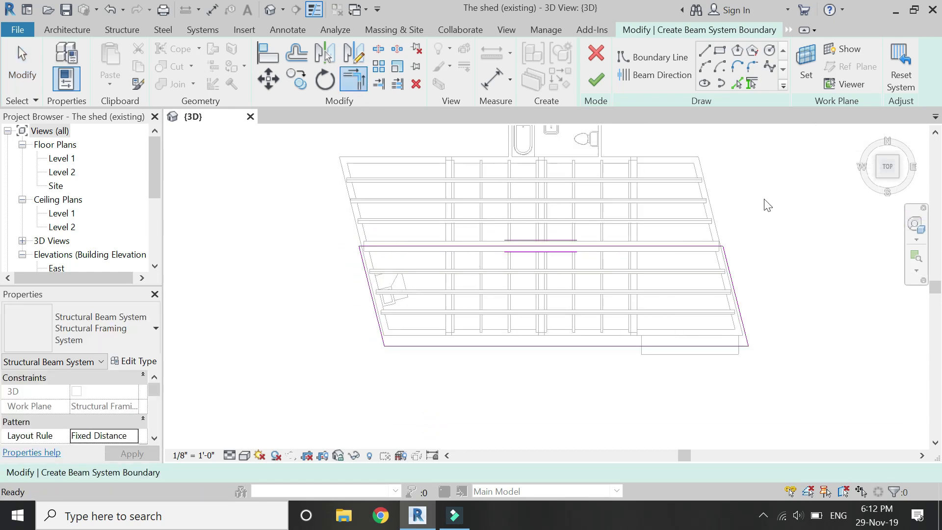
{"action": "key", "text": "Escape"}
Draw a beam direction line near mid-roof, perpendicular from the ridge boundary line to the eave boundary line
{"action": "left_click", "coordinate": [641, 75]}
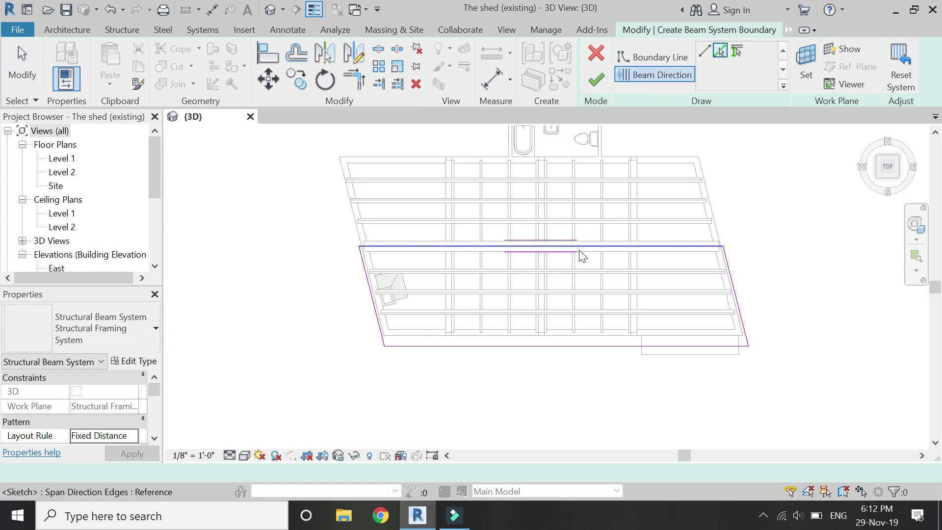
{"action": "left_click", "coordinate": [694, 75]}
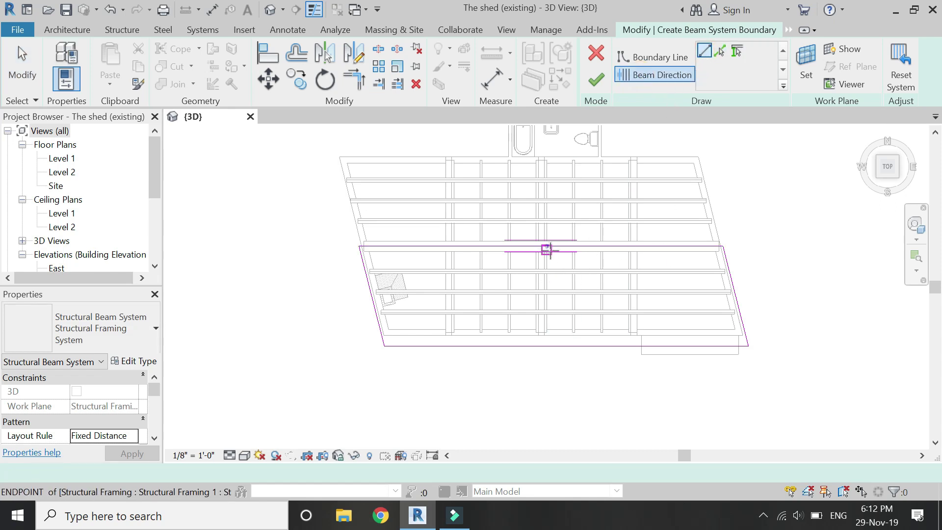
{"action": "scroll", "coordinate": [550, 251], "scroll_direction": "up", "scroll_amount": 6}
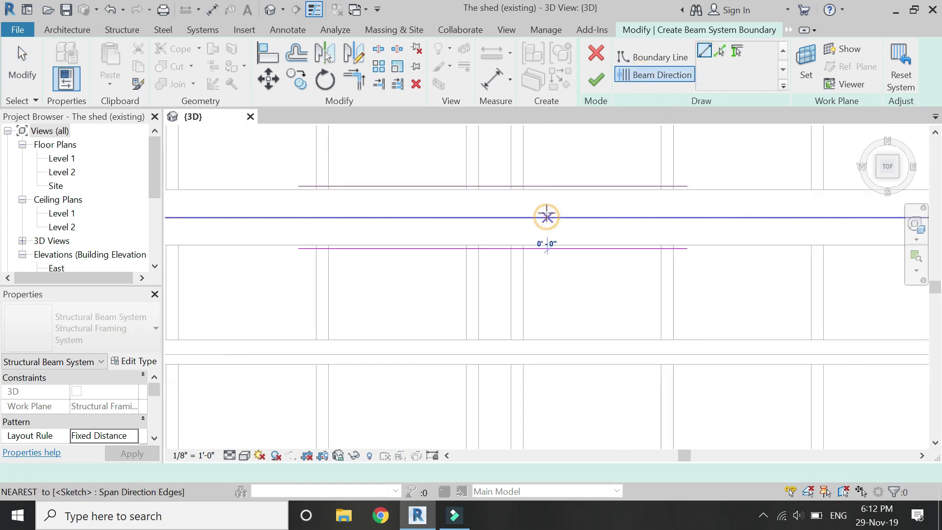
{"action": "left_click", "coordinate": [547, 216]}
{"action": "scroll", "coordinate": [552, 201], "scroll_direction": "down", "scroll_amount": 3}
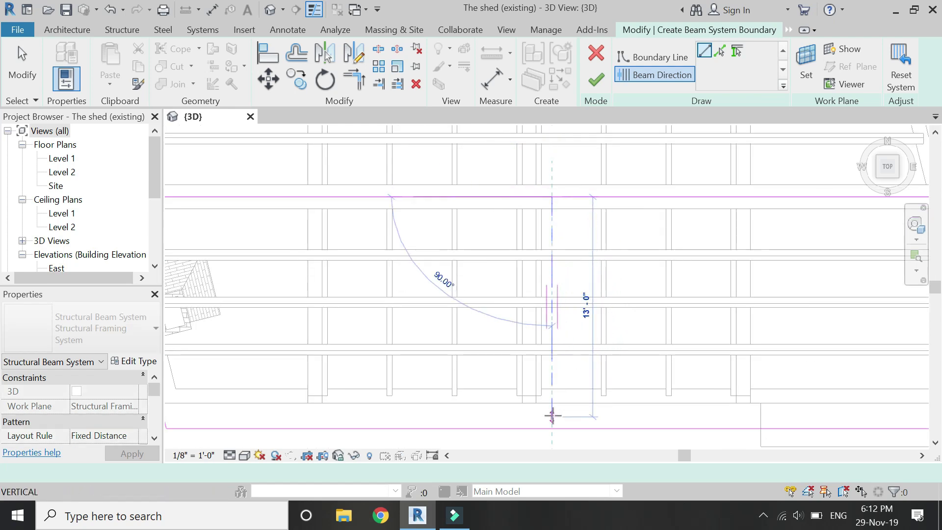
{"action": "left_click", "coordinate": [552, 428]}
{"action": "scroll", "coordinate": [495, 299], "scroll_direction": "down", "scroll_amount": 3}
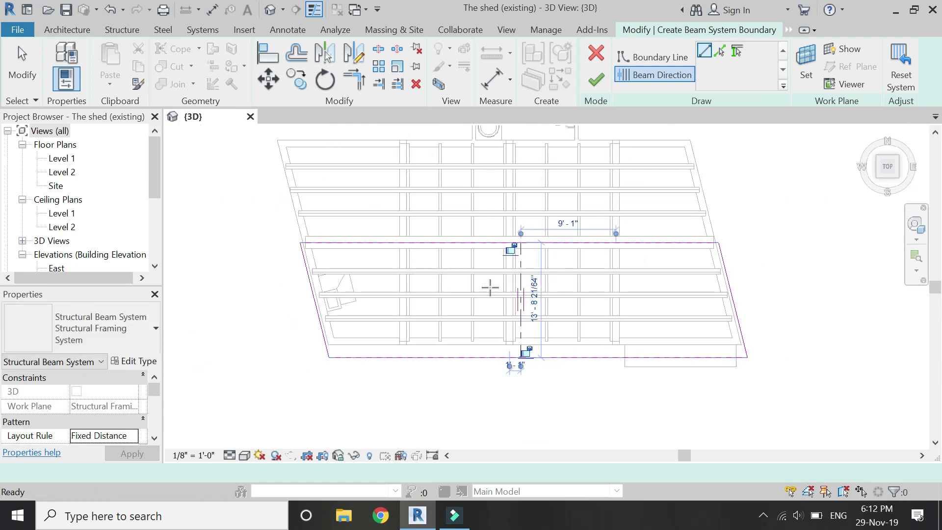
{"action": "key", "text": "Escape"}
{"action": "key", "text": "Escape"}
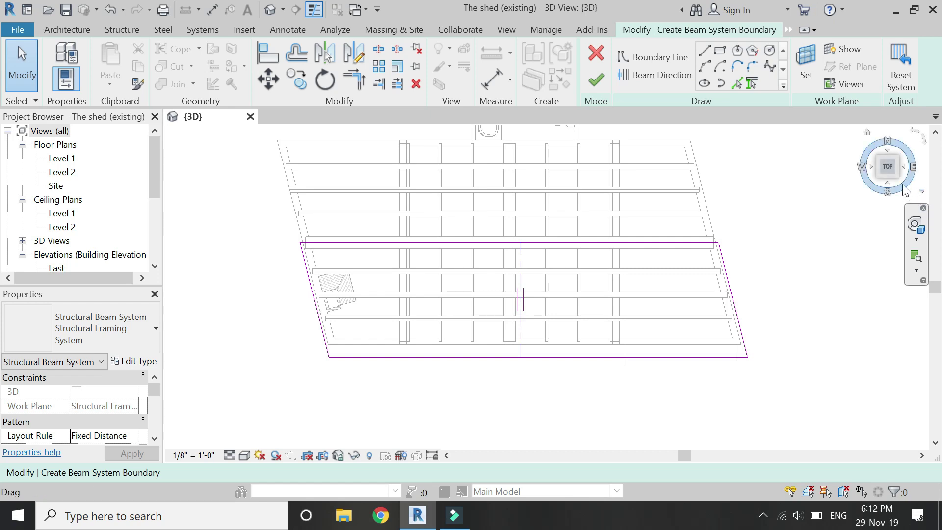
Return to the isometric view and finish the beam system sketch
{"action": "left_click", "coordinate": [903, 186]}
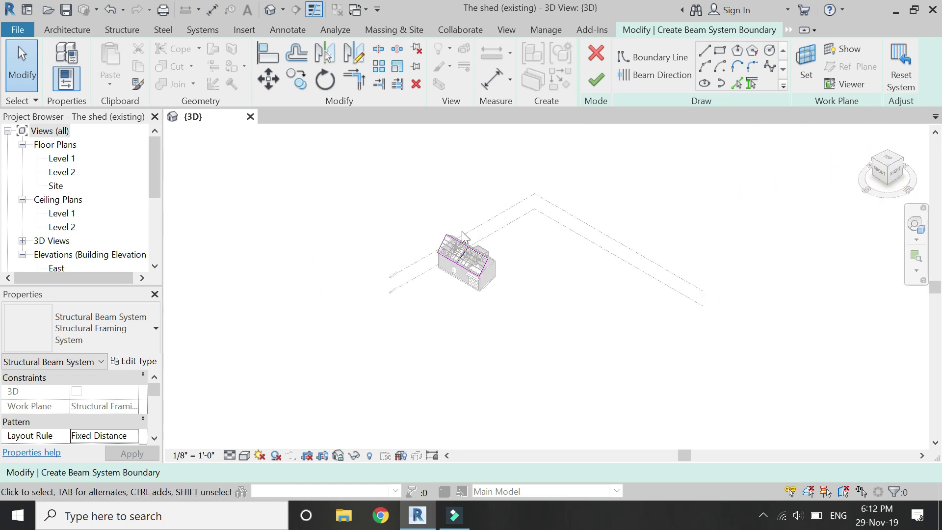
{"action": "scroll", "coordinate": [463, 256], "scroll_direction": "up", "scroll_amount": 8}
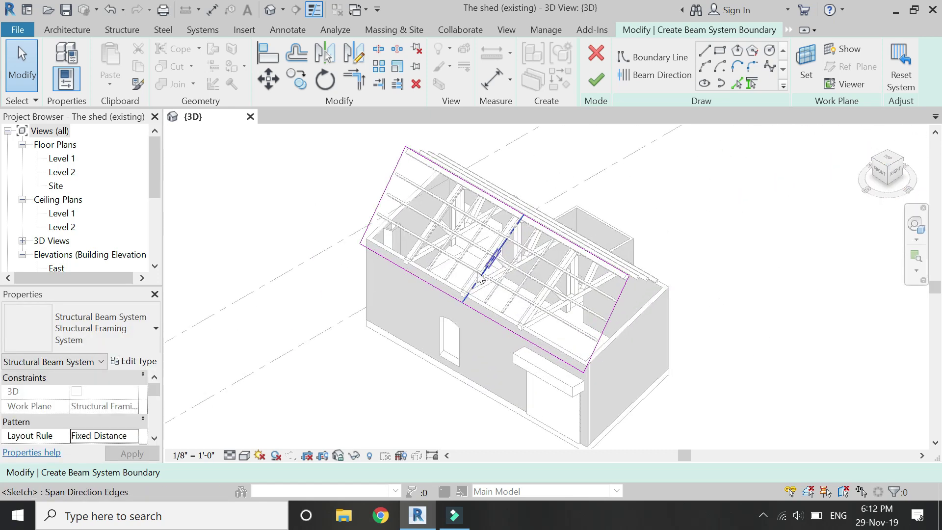
{"action": "scroll", "coordinate": [478, 277], "scroll_direction": "up", "scroll_amount": 3}
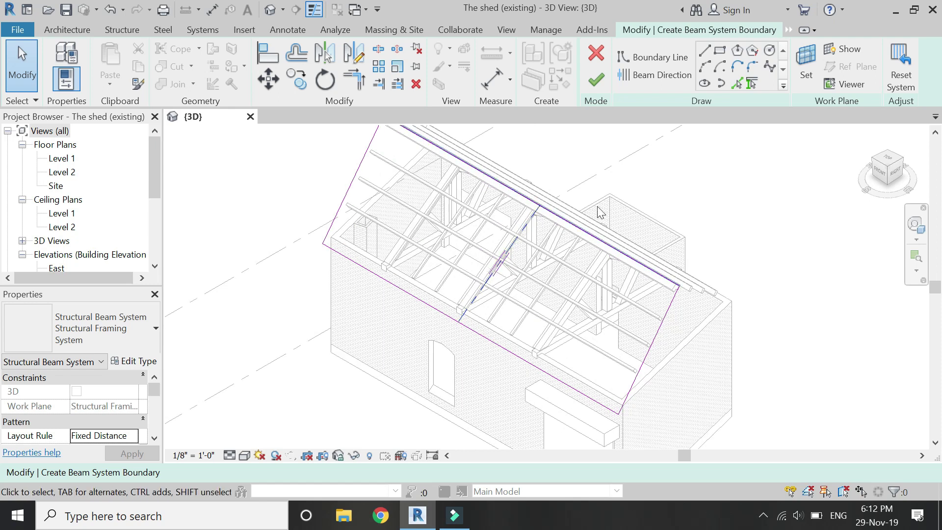
{"action": "left_click", "coordinate": [594, 80]}
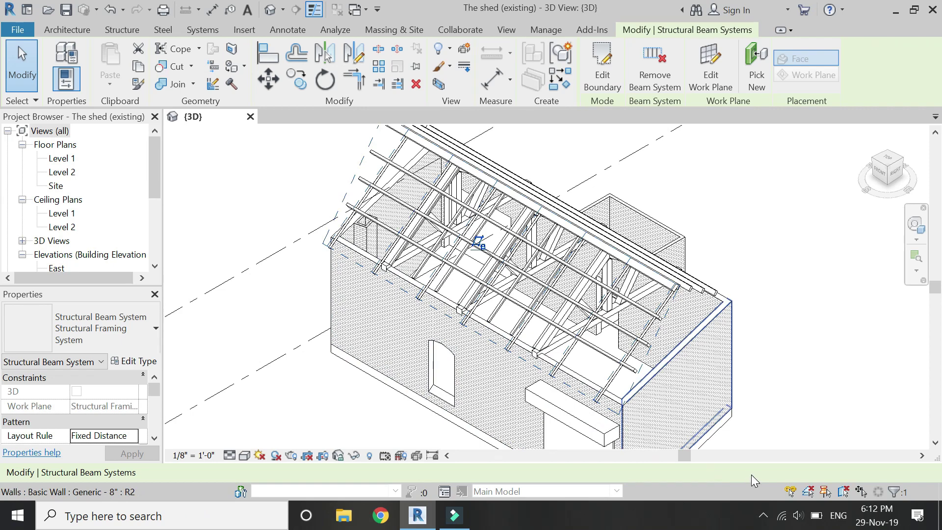
Assign the corrugated sheet beam type to the roof slope's new beam system with a fixed spacing of 0' 2 127/128"
{"action": "key", "text": "Escape"}
{"action": "scroll", "coordinate": [588, 351], "scroll_direction": "up", "scroll_amount": 3}
{"action": "left_click", "coordinate": [587, 349]}
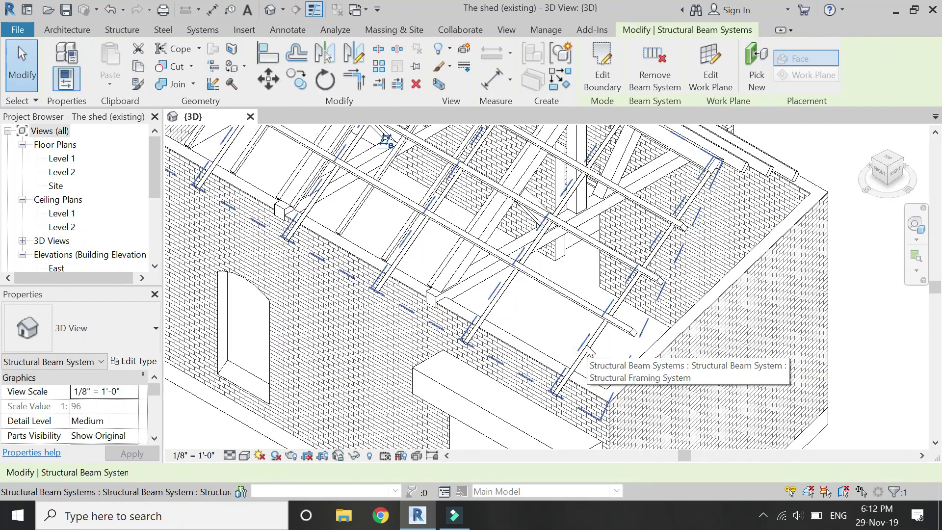
{"action": "scroll", "coordinate": [478, 225], "scroll_direction": "down", "scroll_amount": 4}
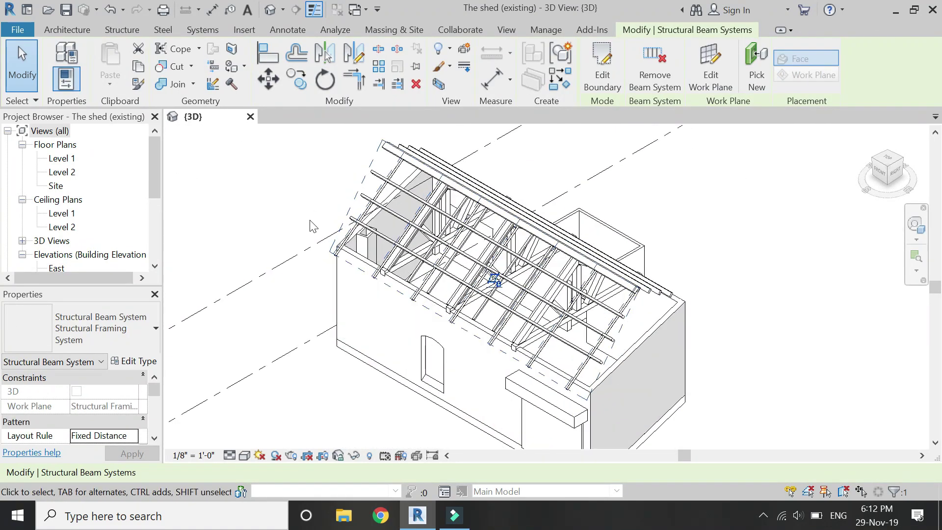
{"action": "scroll", "coordinate": [131, 403], "scroll_direction": "down", "scroll_amount": 1}
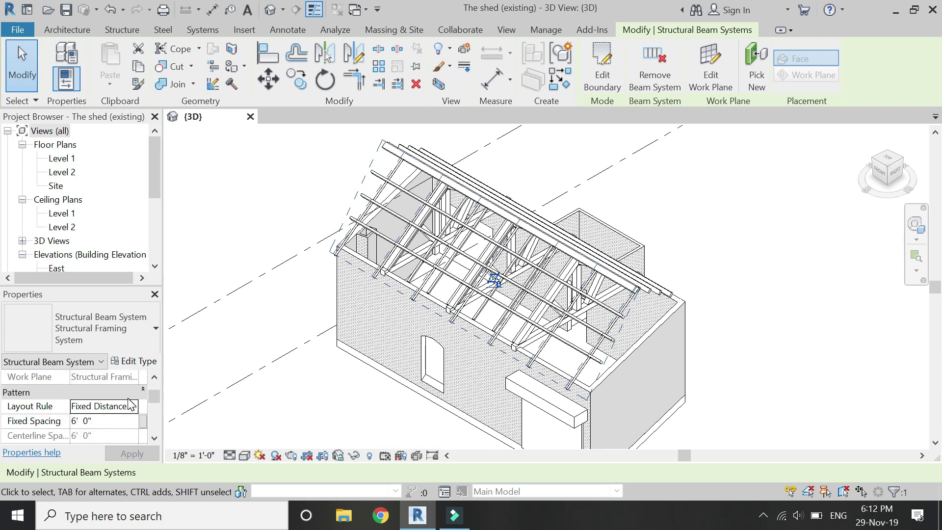
{"action": "scroll", "coordinate": [122, 422], "scroll_direction": "down", "scroll_amount": 3}
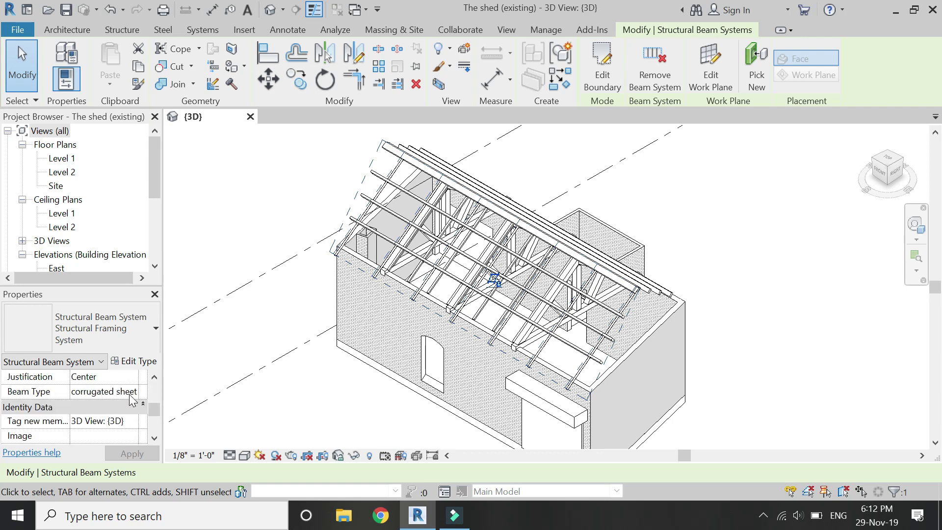
{"action": "left_click", "coordinate": [133, 391]}
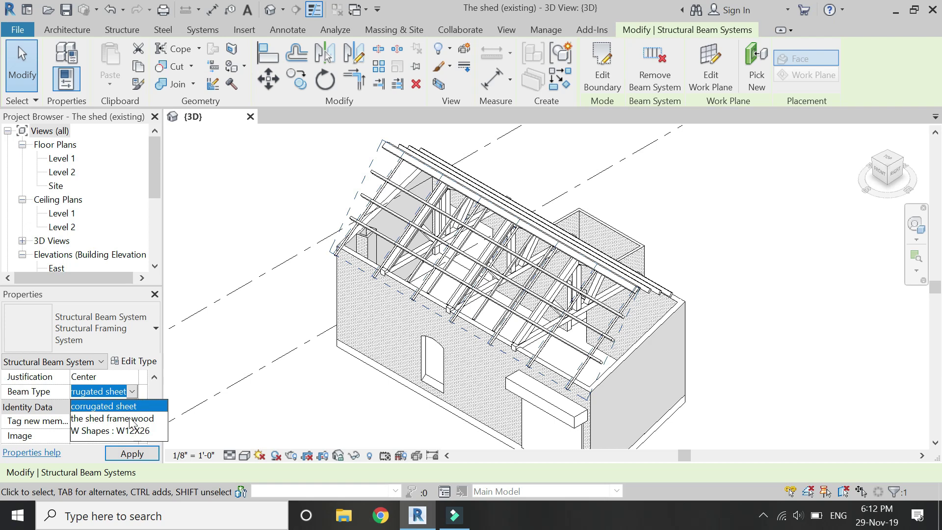
{"action": "left_click", "coordinate": [126, 406]}
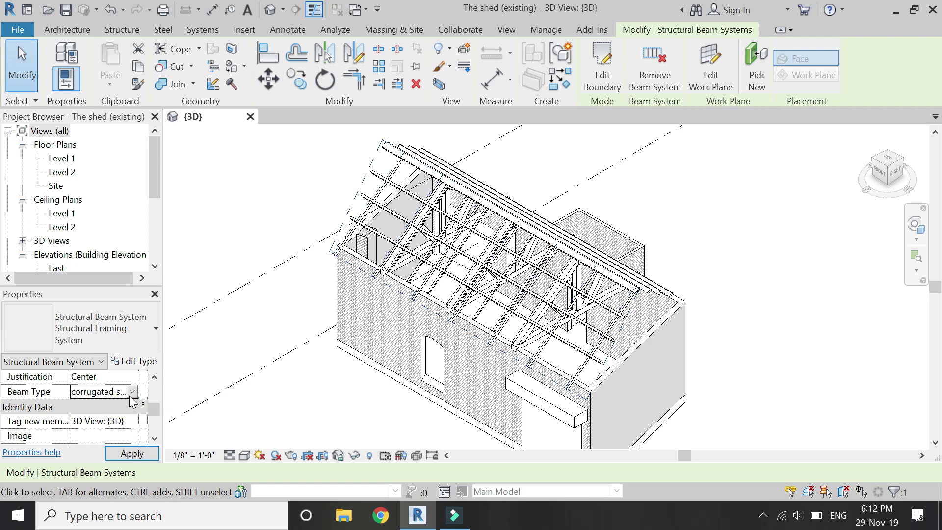
{"action": "scroll", "coordinate": [132, 400], "scroll_direction": "up", "scroll_amount": 2}
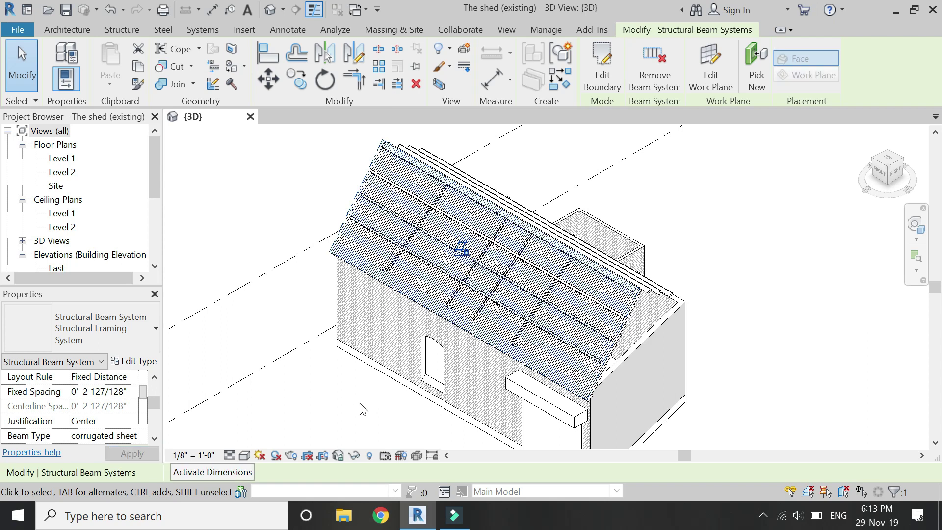
{"action": "key", "text": "Escape"}
In the right-side view, move the corrugated beam system with Disjoin enabled, from its lower corner at the ridge to the ridge purlin's top corner
{"action": "scroll", "coordinate": [572, 330], "scroll_direction": "up", "scroll_amount": 4}
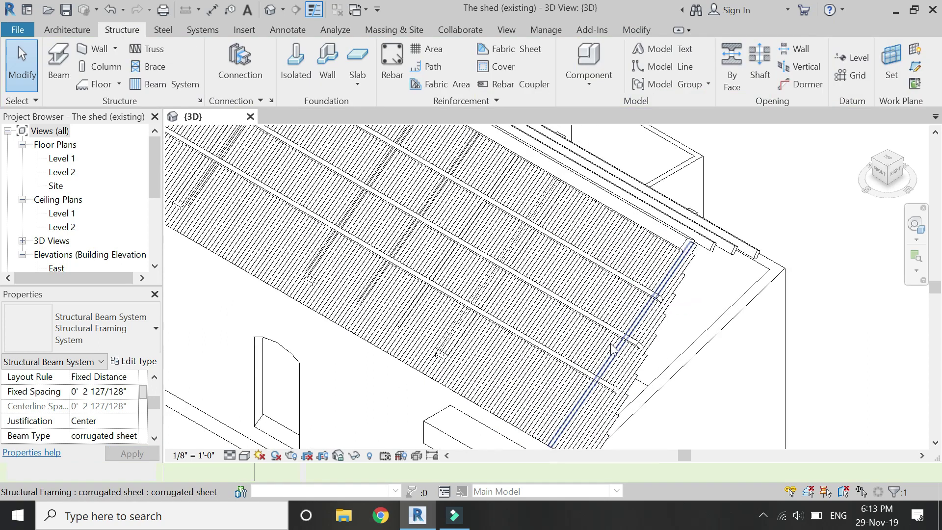
{"action": "left_click", "coordinate": [896, 176]}
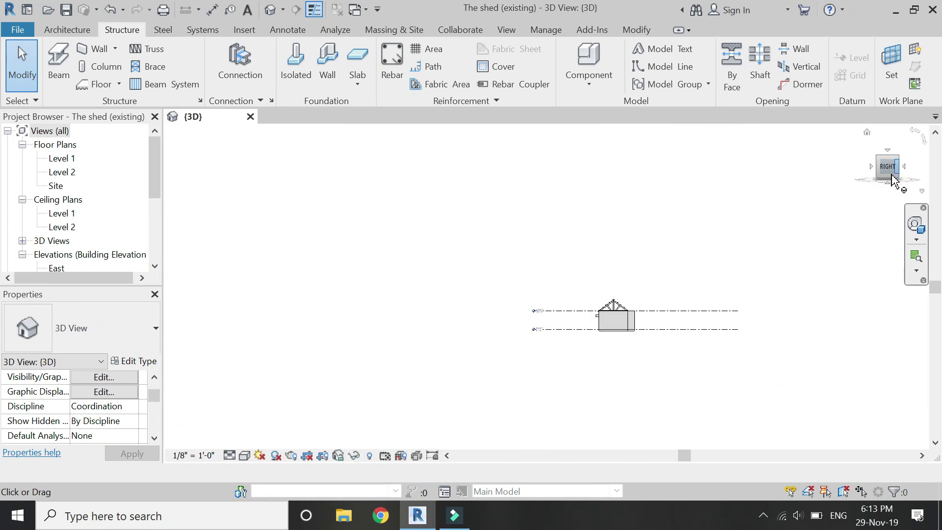
{"action": "scroll", "coordinate": [520, 275], "scroll_direction": "up", "scroll_amount": 5}
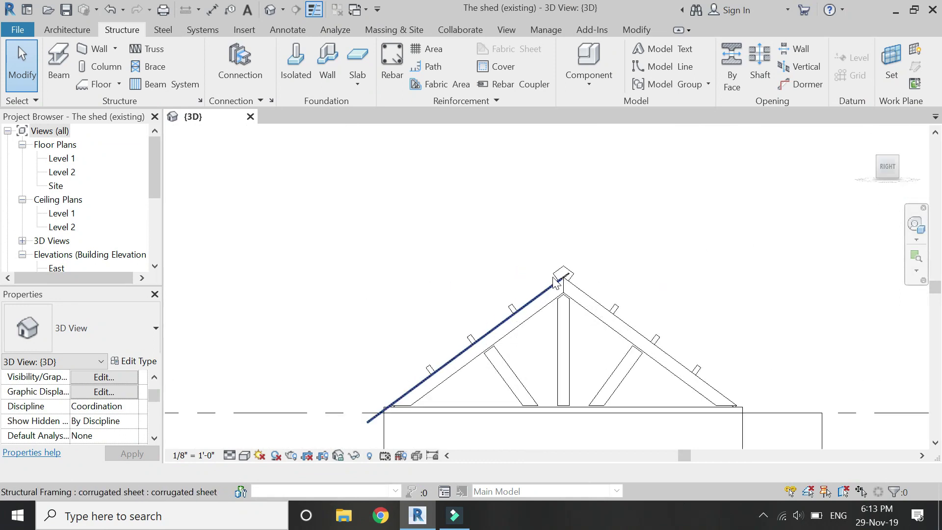
{"action": "scroll", "coordinate": [555, 282], "scroll_direction": "up", "scroll_amount": 3}
{"action": "left_click", "coordinate": [490, 306]}
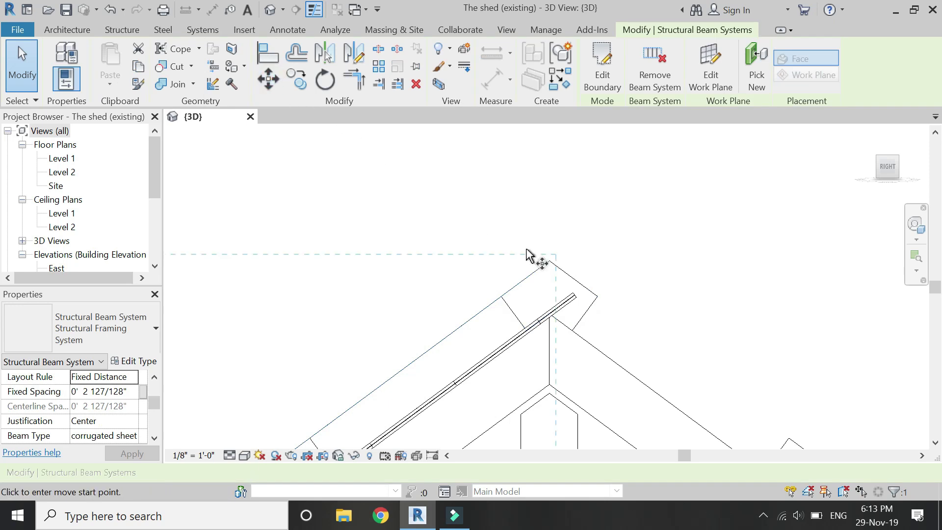
{"action": "scroll", "coordinate": [558, 348], "scroll_direction": "up", "scroll_amount": 2}
{"action": "left_click", "coordinate": [175, 472]}
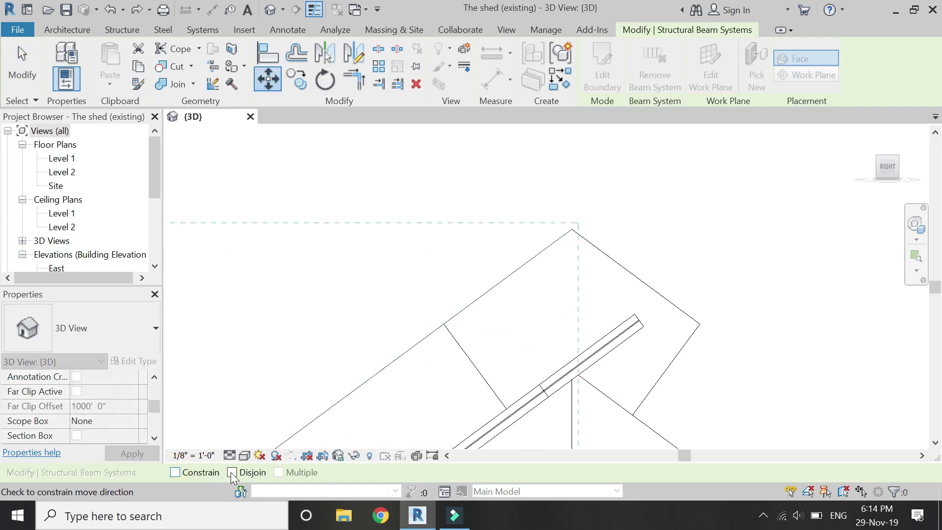
{"action": "scroll", "coordinate": [569, 388], "scroll_direction": "up", "scroll_amount": 1}
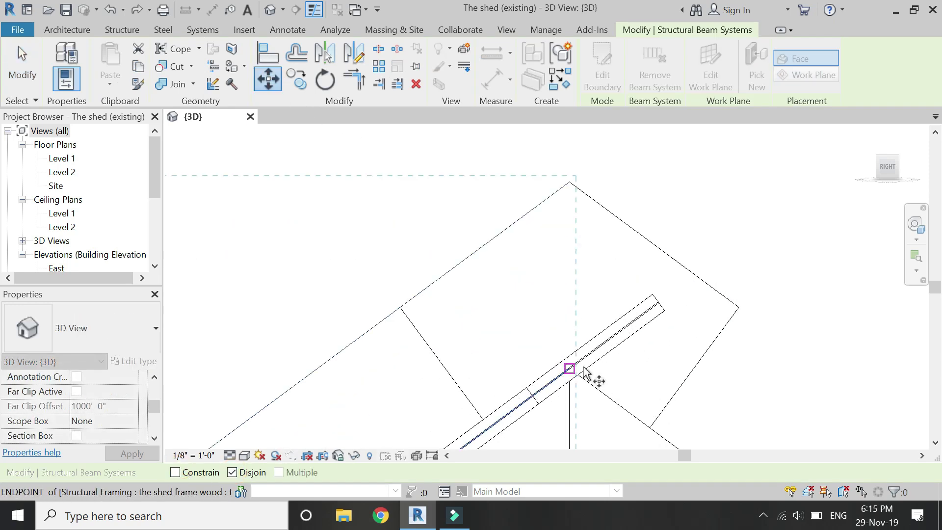
{"action": "left_click", "coordinate": [664, 310]}
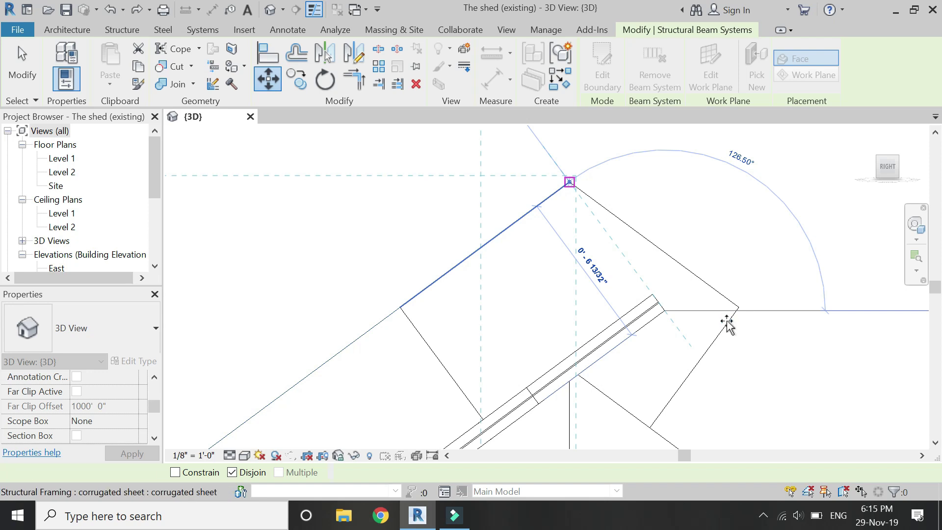
{"action": "left_click", "coordinate": [569, 182]}
{"action": "scroll", "coordinate": [569, 209], "scroll_direction": "down", "scroll_amount": 5}
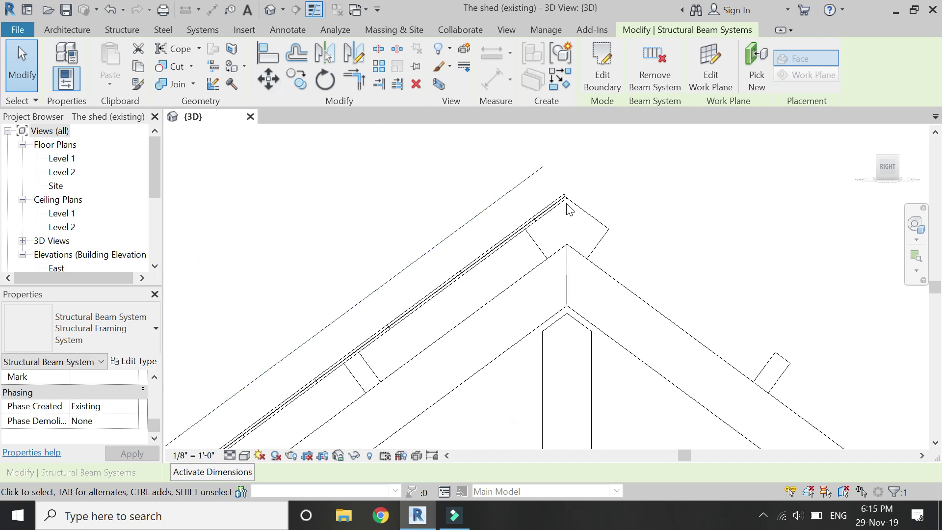
{"action": "key", "text": "Escape"}
{"action": "key", "text": "Escape"}
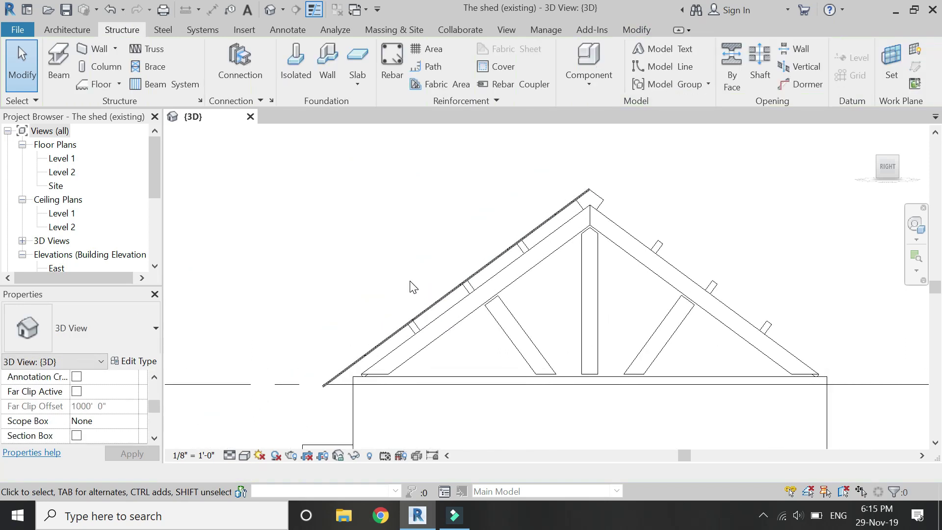
{"action": "scroll", "coordinate": [413, 287], "scroll_direction": "up", "scroll_amount": 1}
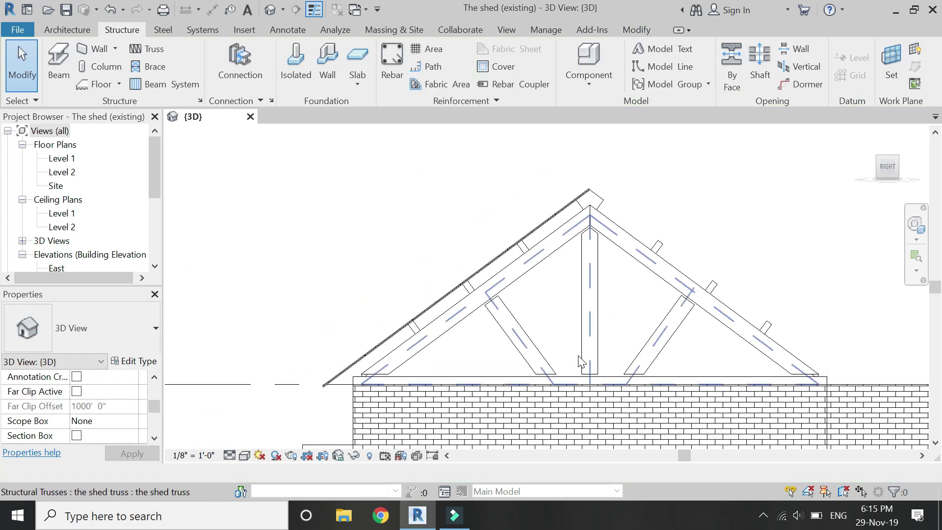
Return to the isometric view and set the visual style to Shaded
{"action": "left_click", "coordinate": [881, 162]}
{"action": "left_click", "coordinate": [867, 131]}
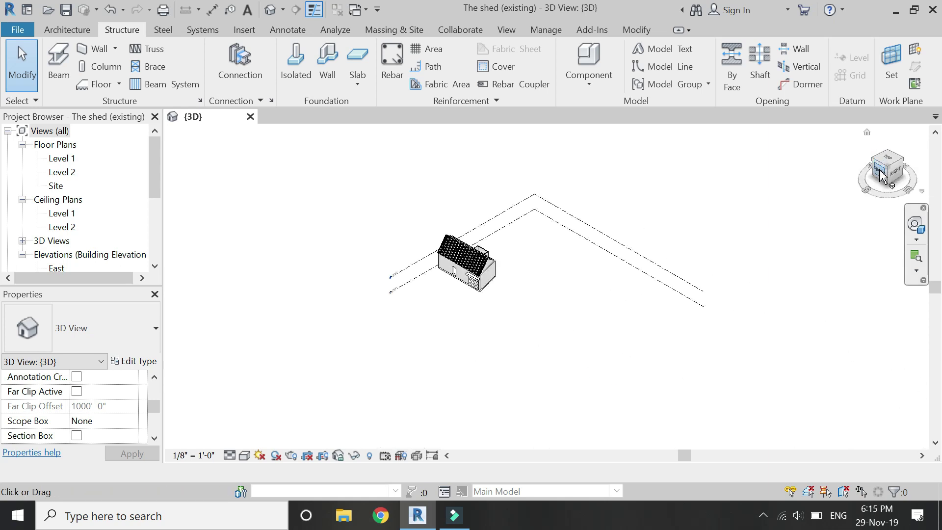
{"action": "scroll", "coordinate": [447, 253], "scroll_direction": "up", "scroll_amount": 5}
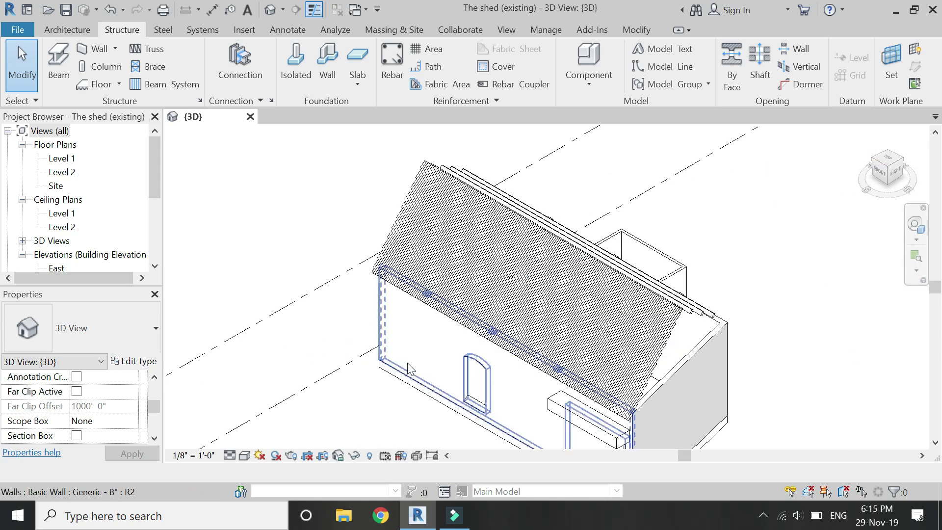
{"action": "left_click", "coordinate": [244, 455]}
{"action": "left_click", "coordinate": [260, 395]}
Examine the corrugated sheets up close along the eave and around the ridge and roof slopes
{"action": "scroll", "coordinate": [635, 369], "scroll_direction": "up", "scroll_amount": 5}
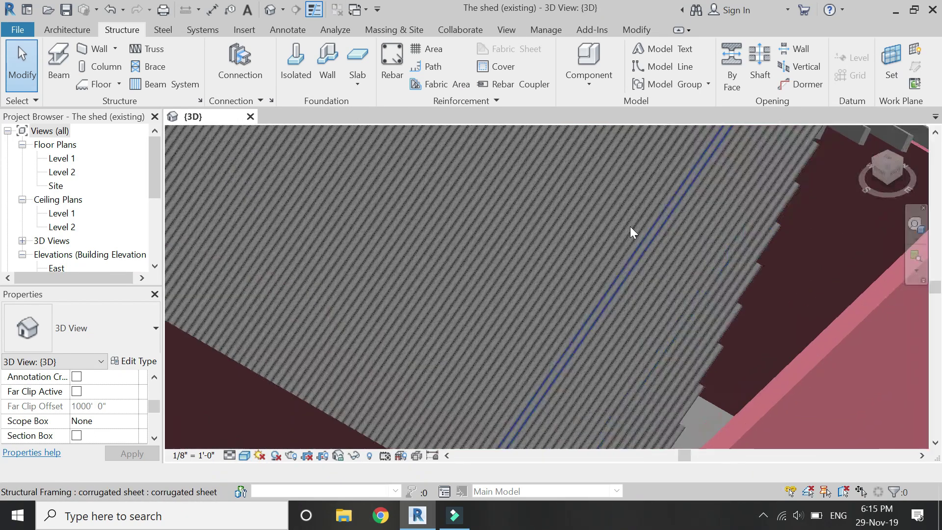
{"action": "scroll", "coordinate": [432, 351], "scroll_direction": "down", "scroll_amount": 3}
{"action": "scroll", "coordinate": [443, 353], "scroll_direction": "up", "scroll_amount": 5}
{"action": "scroll", "coordinate": [442, 355], "scroll_direction": "up", "scroll_amount": 2}
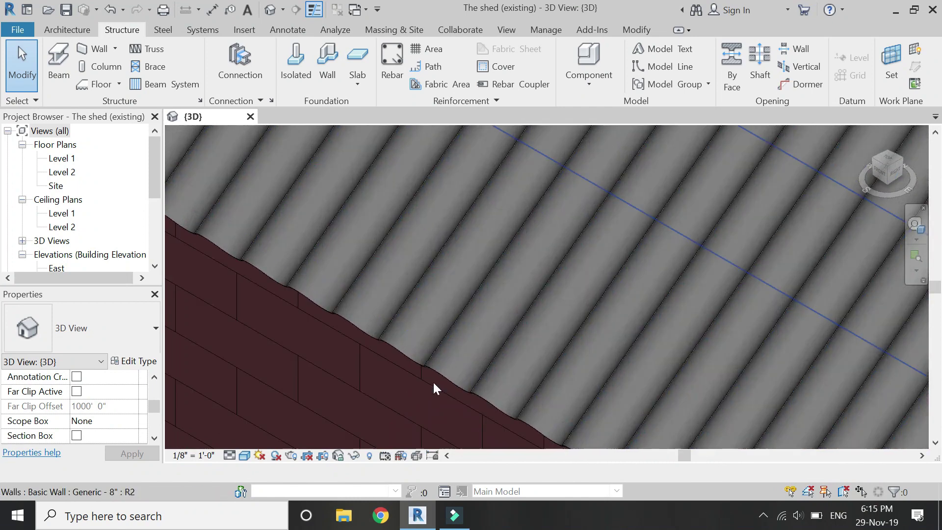
{"action": "left_click", "coordinate": [915, 227]}
{"action": "left_click_drag", "start_coordinate": [735, 215], "coordinate": [531, 261]}
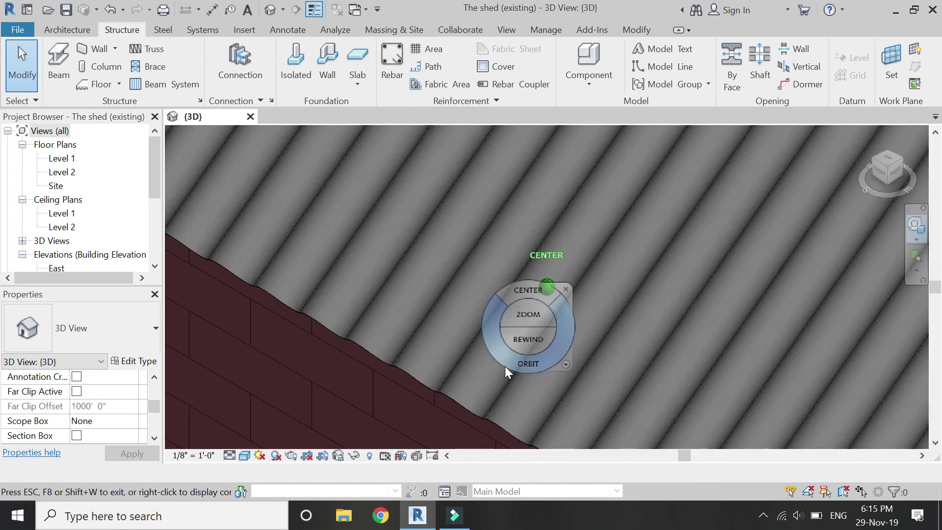
{"action": "left_click_drag", "start_coordinate": [504, 366], "coordinate": [760, 328]}
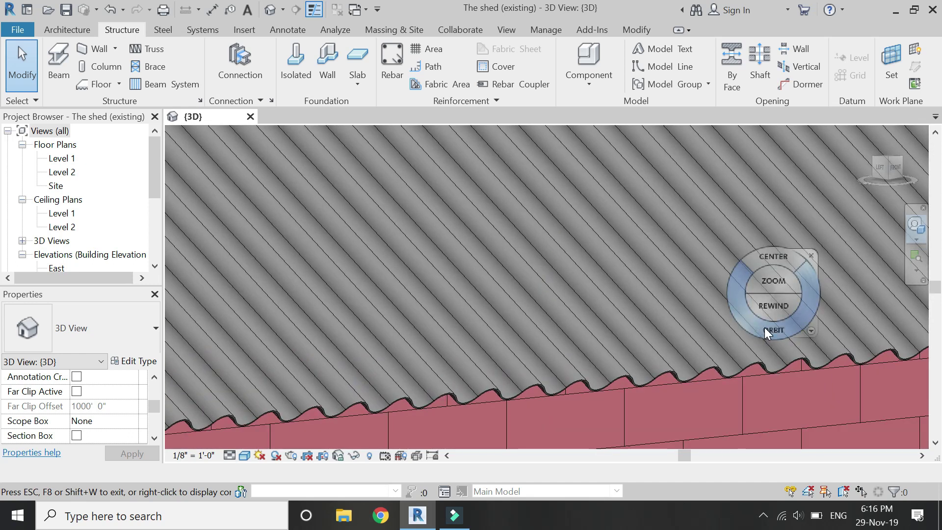
{"action": "scroll", "coordinate": [617, 387], "scroll_direction": "up", "scroll_amount": 4}
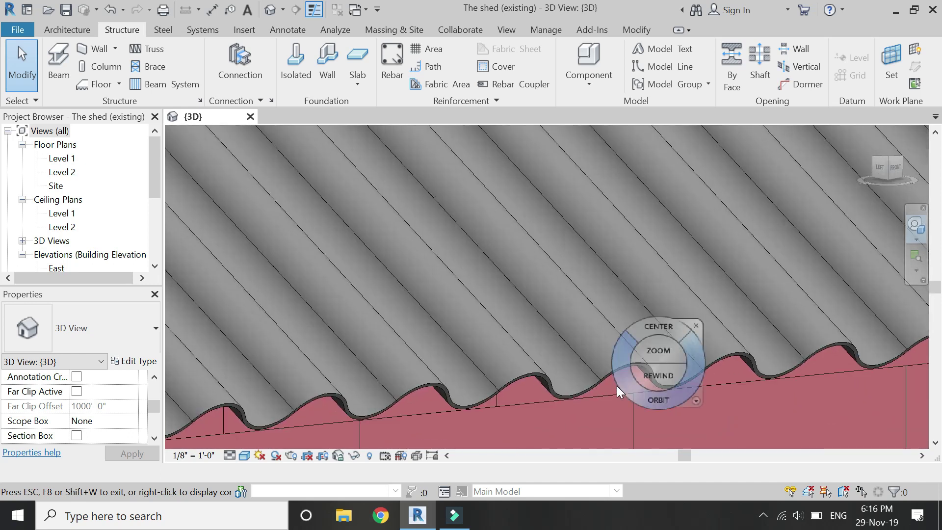
{"action": "scroll", "coordinate": [617, 385], "scroll_direction": "up", "scroll_amount": 2}
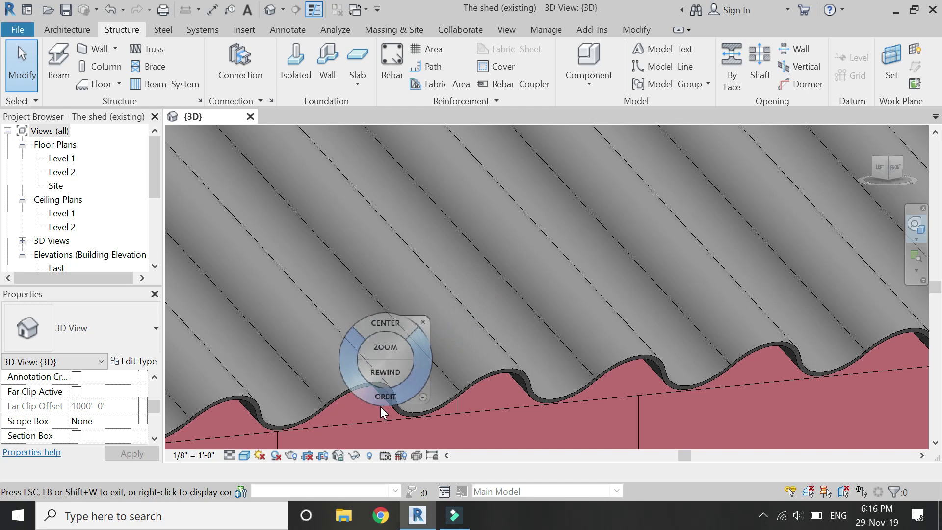
{"action": "scroll", "coordinate": [381, 406], "scroll_direction": "down", "scroll_amount": 3}
{"action": "left_click_drag", "start_coordinate": [423, 375], "coordinate": [503, 362]}
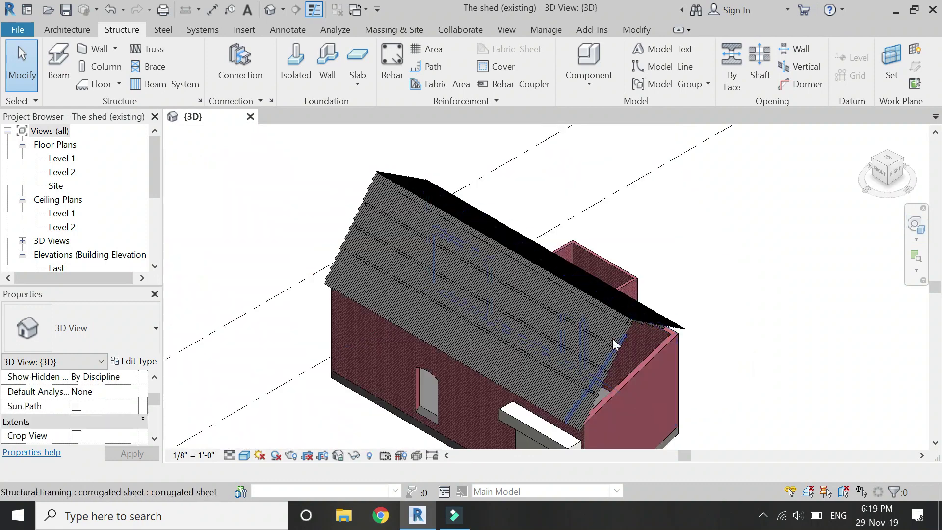
{"action": "scroll", "coordinate": [615, 343], "scroll_direction": "up", "scroll_amount": 5}
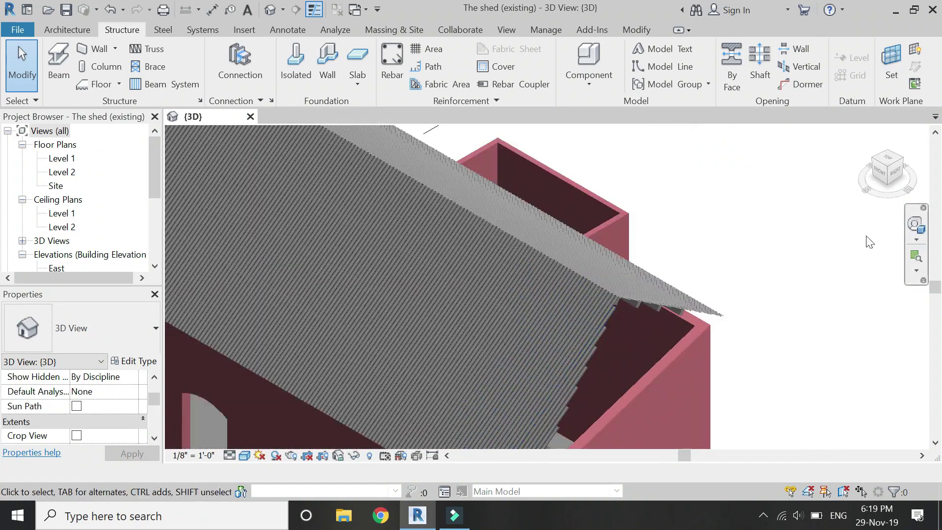
{"action": "left_click", "coordinate": [916, 225]}
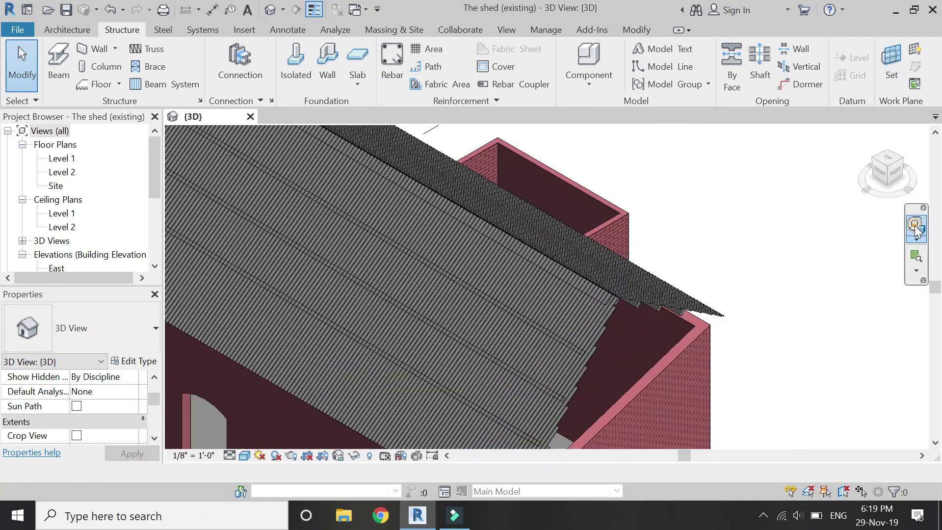
{"action": "left_click", "coordinate": [526, 264]}
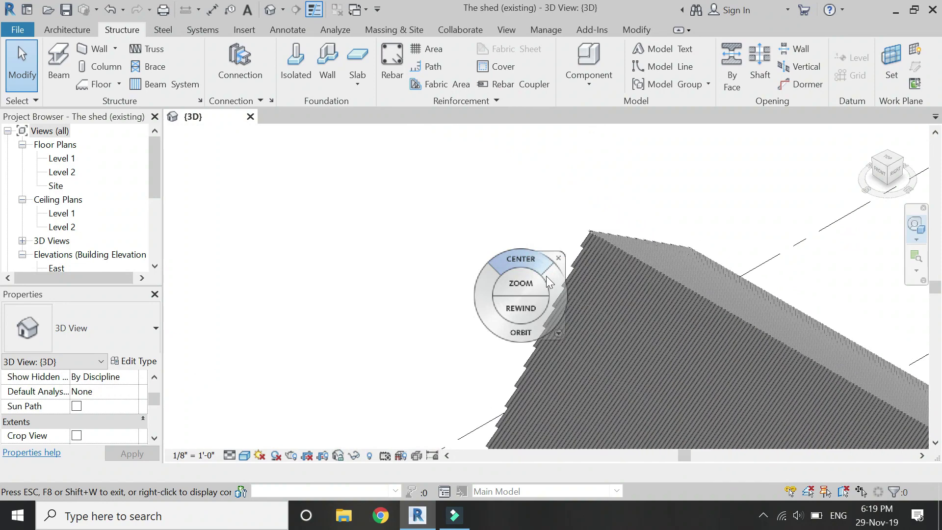
{"action": "left_click_drag", "start_coordinate": [563, 296], "coordinate": [394, 222]}
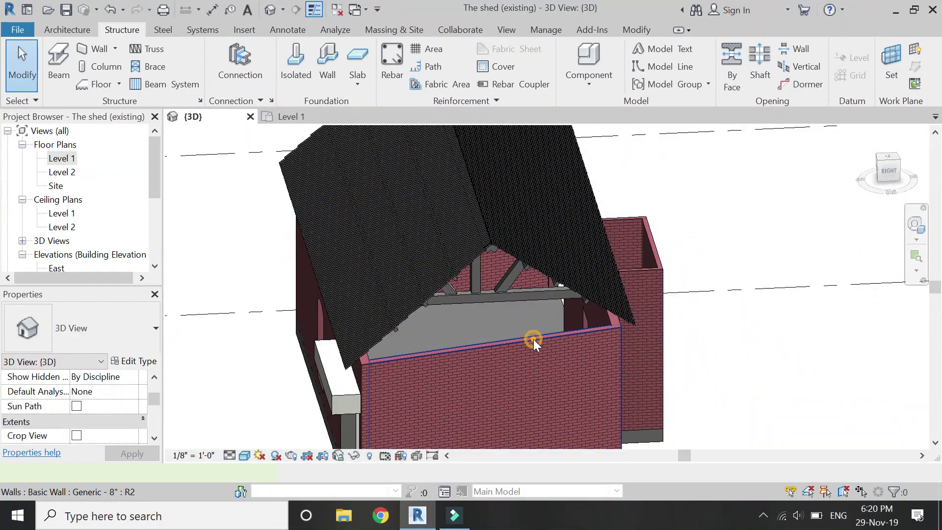
Edit the profile of the shed's east gable-end wall in the right-side view and delete its top sketch line
{"action": "double_click", "coordinate": [533, 339]}
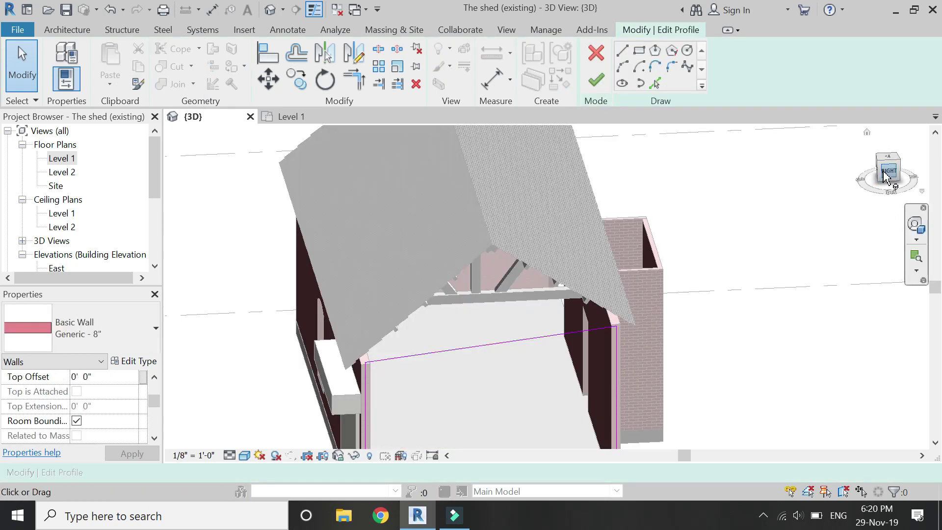
{"action": "left_click", "coordinate": [887, 171]}
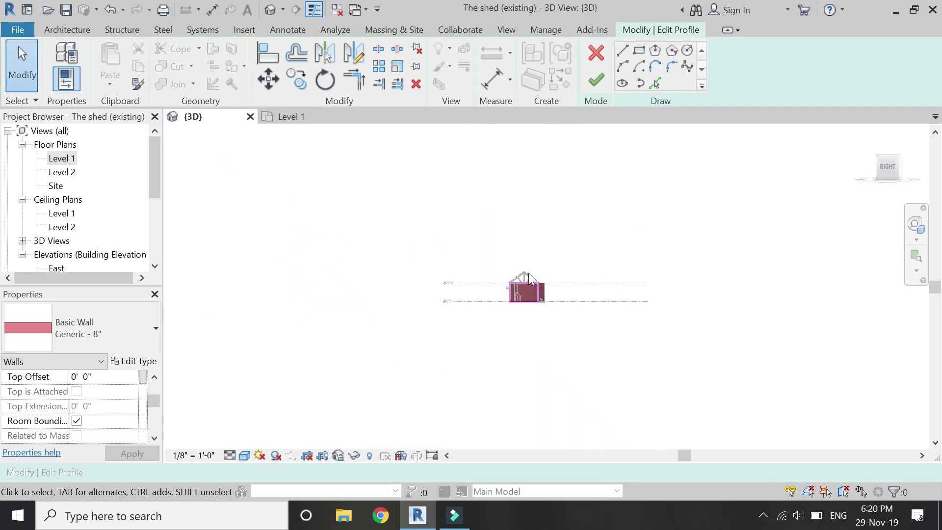
{"action": "scroll", "coordinate": [528, 273], "scroll_direction": "up", "scroll_amount": 8}
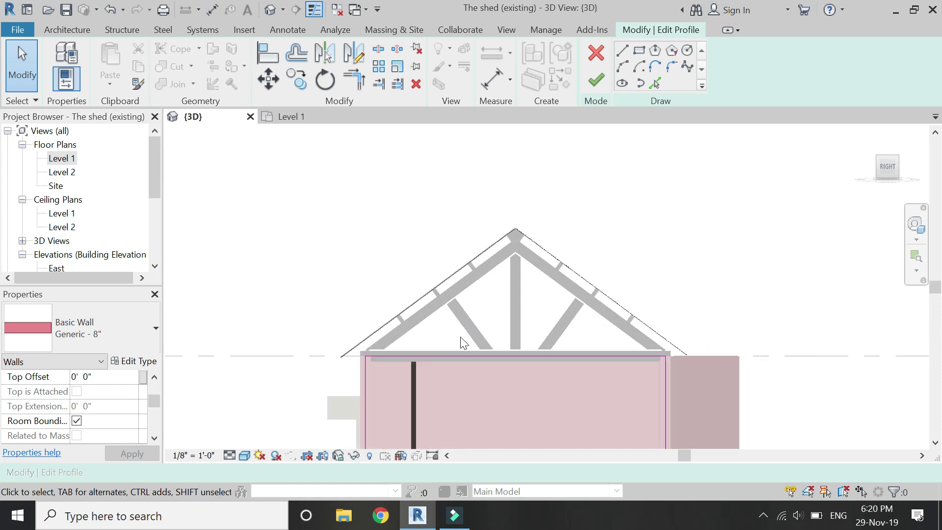
{"action": "scroll", "coordinate": [471, 346], "scroll_direction": "up", "scroll_amount": 2}
{"action": "left_click", "coordinate": [490, 364]}
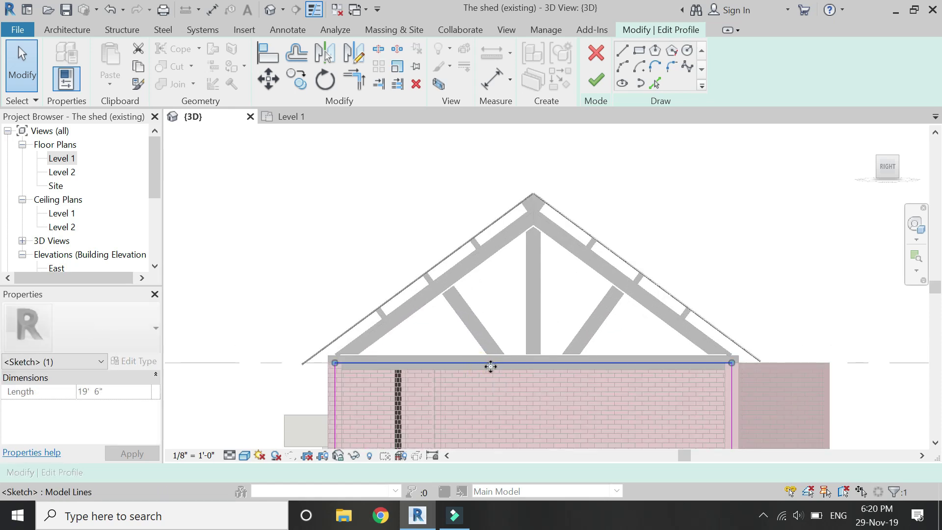
{"action": "key", "text": "Delete"}
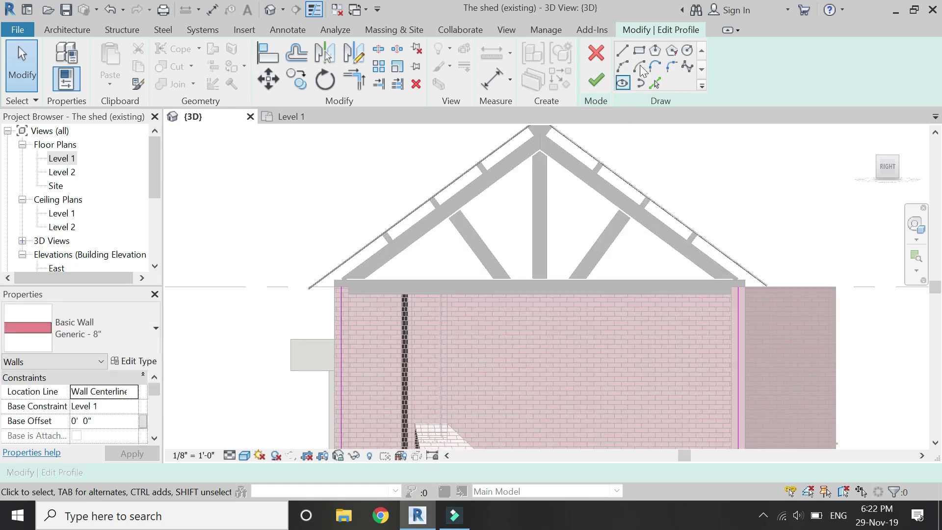
Sketch a profile line about 12' 3" long along the underside of the front slope's corrugated sheet, from above the wall to the ridge
{"action": "left_click", "coordinate": [622, 51]}
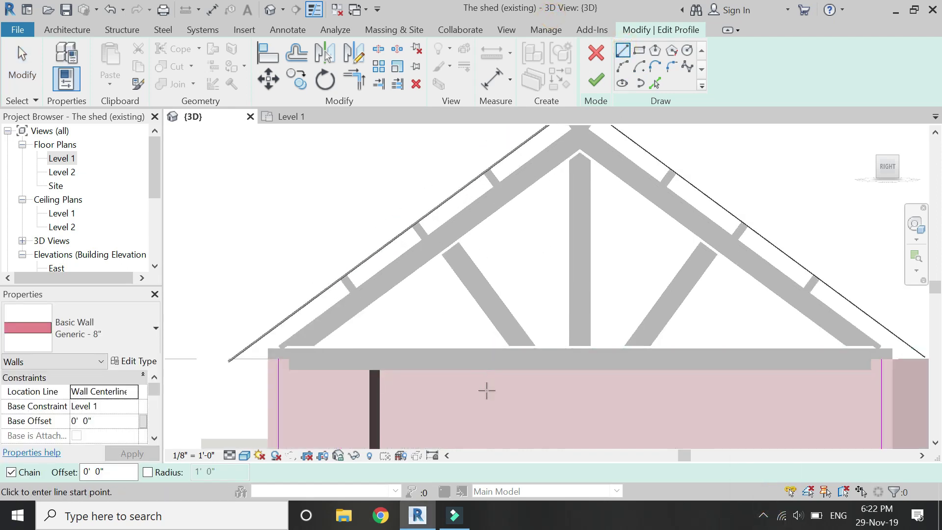
{"action": "scroll", "coordinate": [563, 178], "scroll_direction": "down", "scroll_amount": 3}
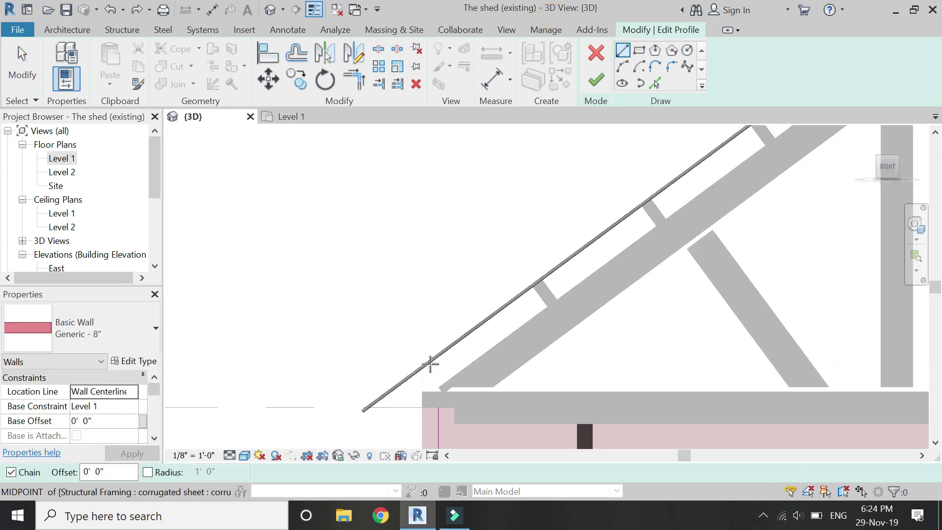
{"action": "scroll", "coordinate": [430, 363], "scroll_direction": "up", "scroll_amount": 5}
{"action": "scroll", "coordinate": [428, 364], "scroll_direction": "up", "scroll_amount": 2}
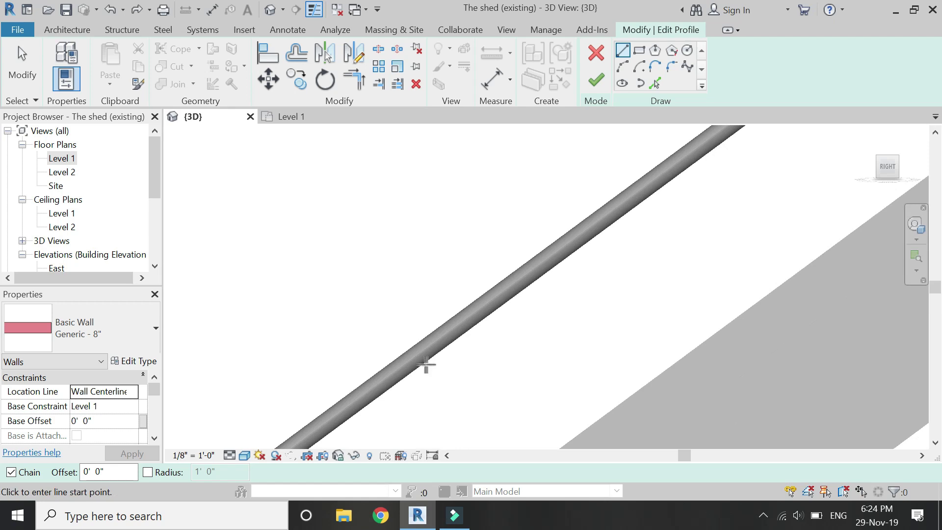
{"action": "left_click", "coordinate": [421, 365]}
{"action": "scroll", "coordinate": [383, 400], "scroll_direction": "down", "scroll_amount": 3}
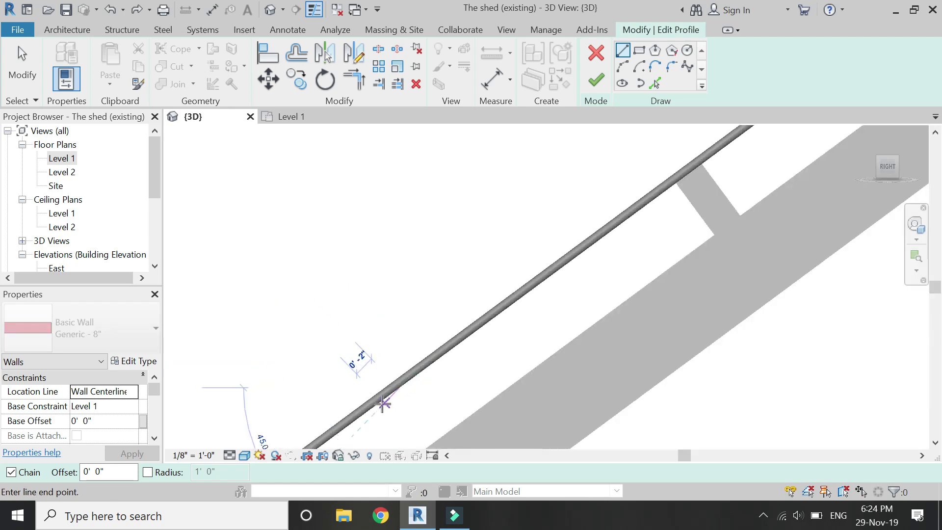
{"action": "scroll", "coordinate": [384, 402], "scroll_direction": "down", "scroll_amount": 4}
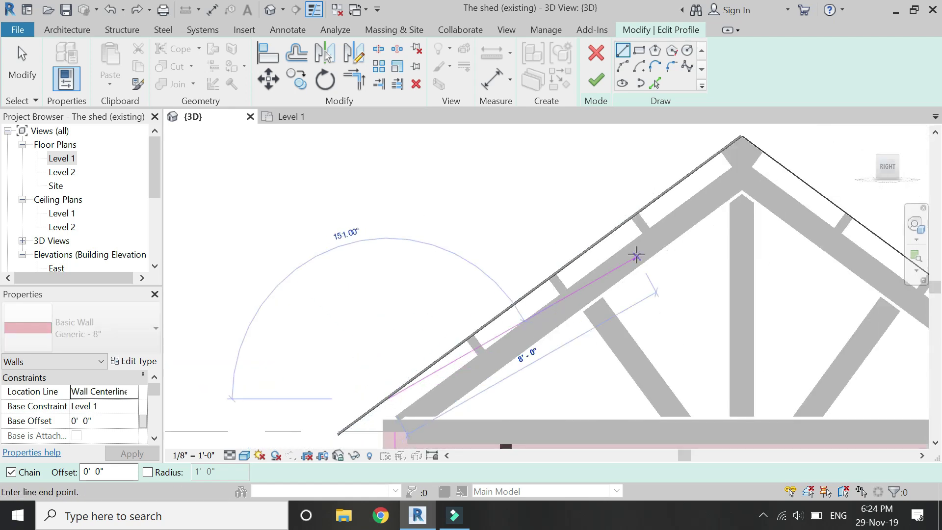
{"action": "scroll", "coordinate": [739, 140], "scroll_direction": "up", "scroll_amount": 2}
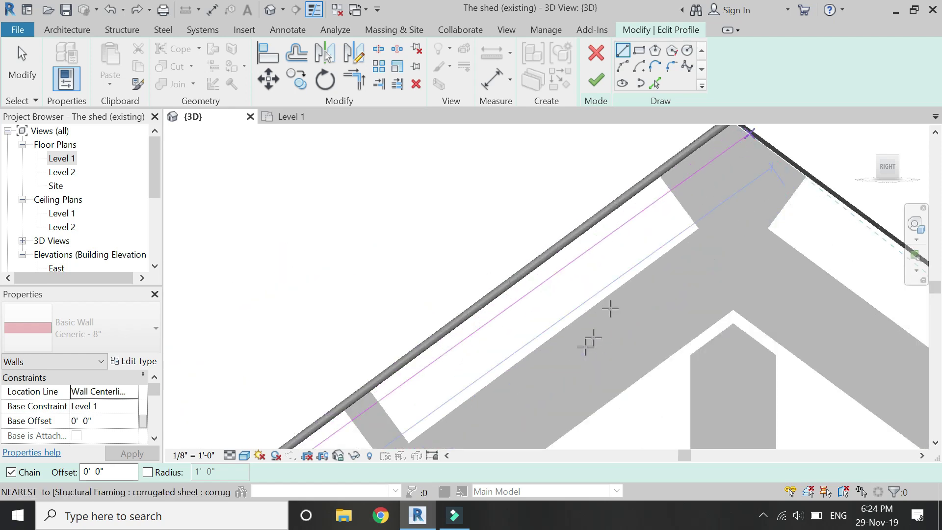
{"action": "scroll", "coordinate": [657, 248], "scroll_direction": "up", "scroll_amount": 4}
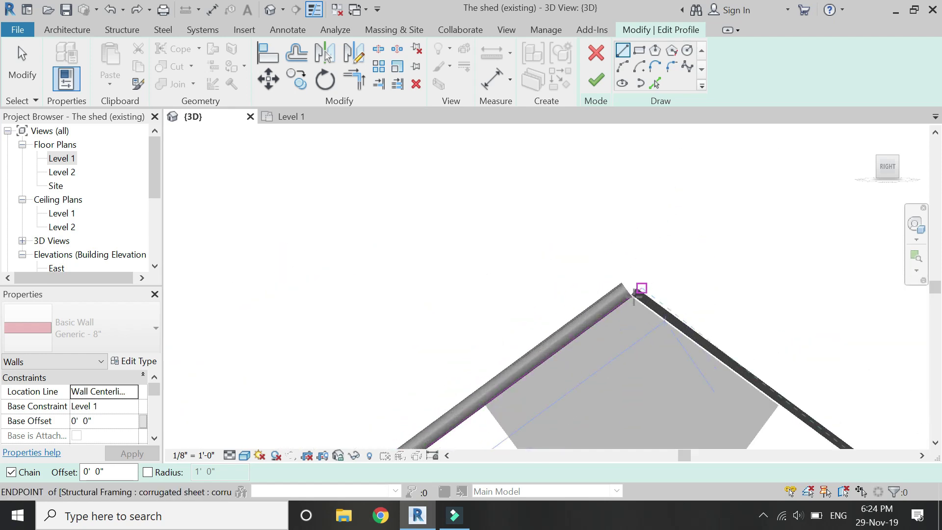
{"action": "scroll", "coordinate": [632, 295], "scroll_direction": "up", "scroll_amount": 3}
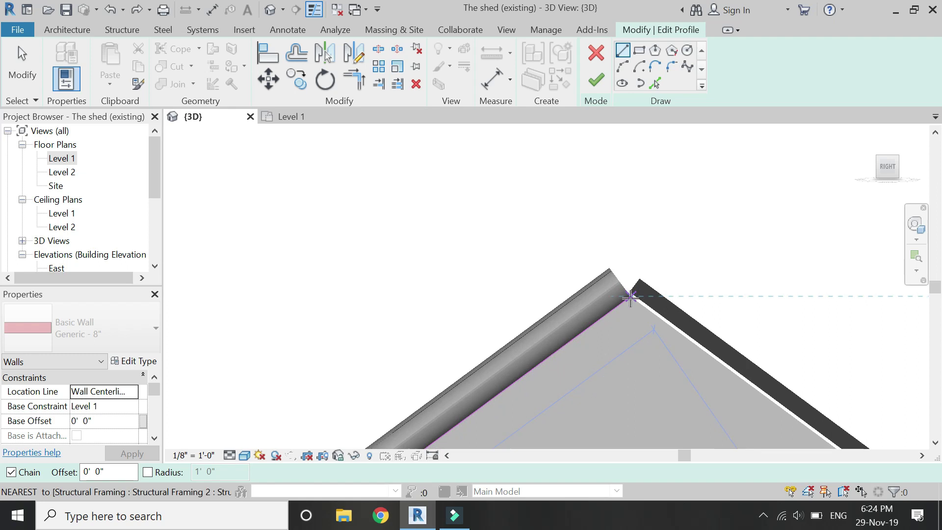
{"action": "left_click", "coordinate": [630, 295]}
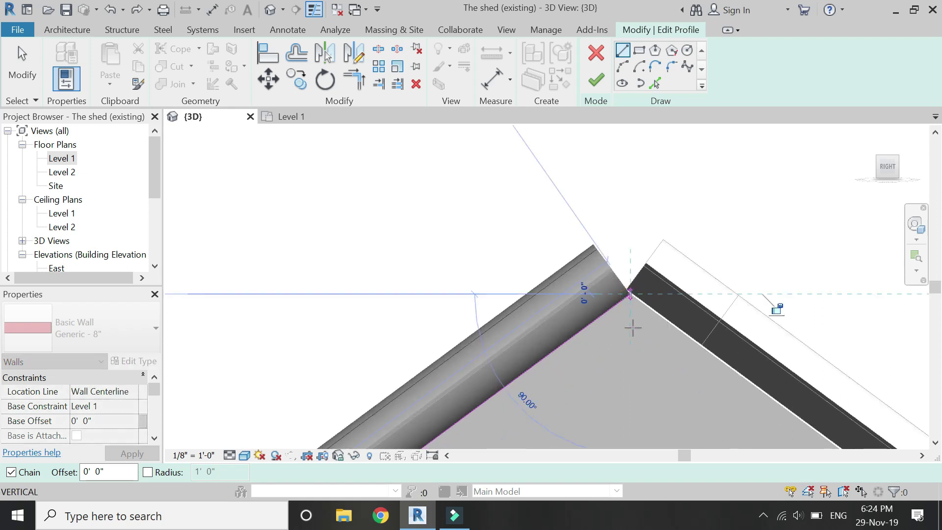
{"action": "key", "text": "Escape"}
{"action": "key", "text": "Escape"}
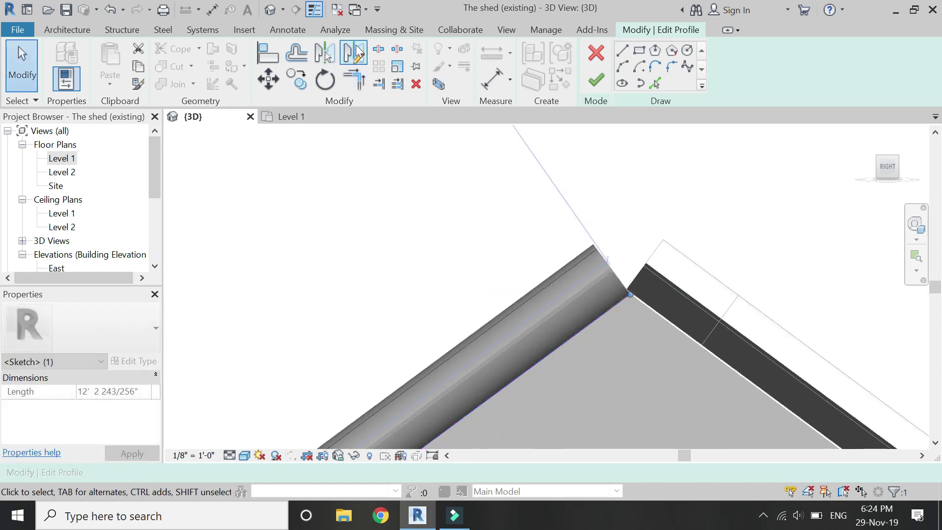
Mirror the sloping profile line about a vertical axis drawn through the ridge
{"action": "left_click", "coordinate": [588, 231]}
{"action": "key", "text": "d"}
{"action": "key", "text": "m"}
{"action": "left_click", "coordinate": [631, 371]}
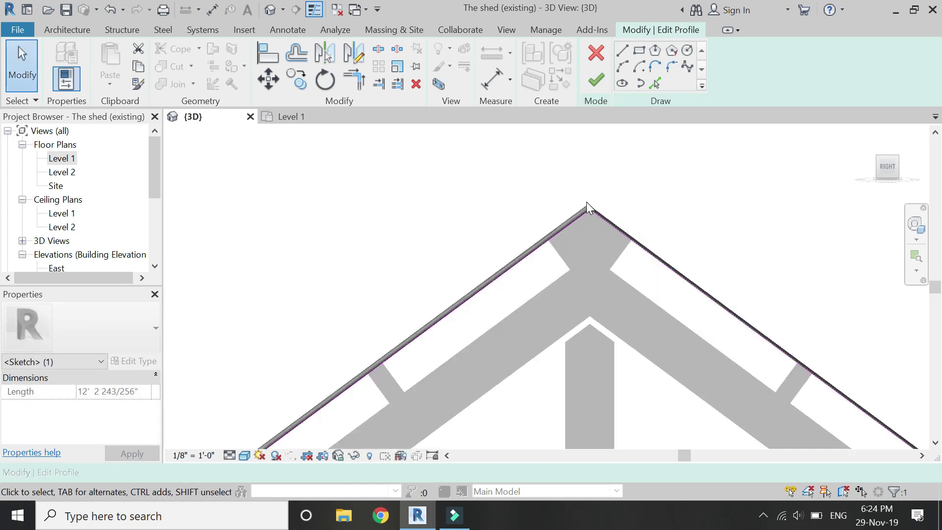
{"action": "key", "text": "Escape"}
{"action": "scroll", "coordinate": [587, 202], "scroll_direction": "down", "scroll_amount": 3}
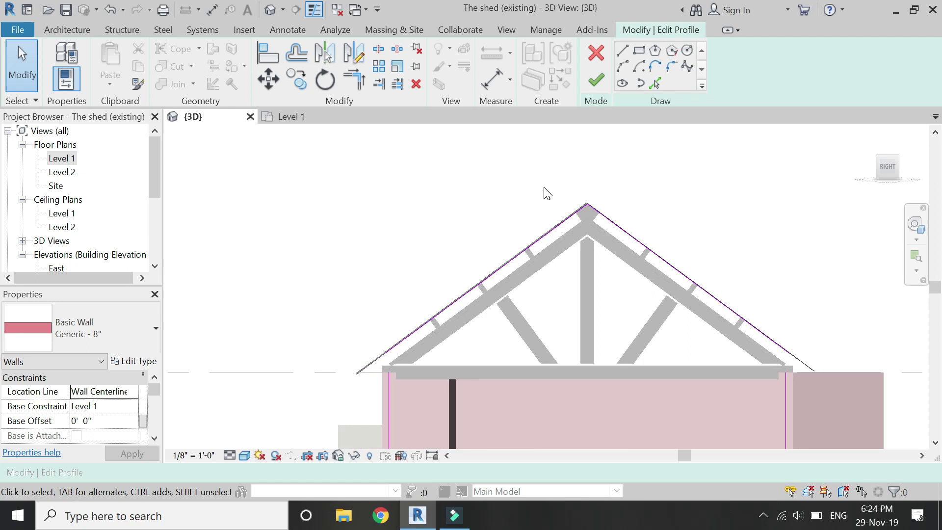
Trim both sloping lines to the wall's vertical edge lines to form corners, and finish the gable wall's profile
{"action": "left_click", "coordinate": [356, 80]}
{"action": "left_click", "coordinate": [417, 329]}
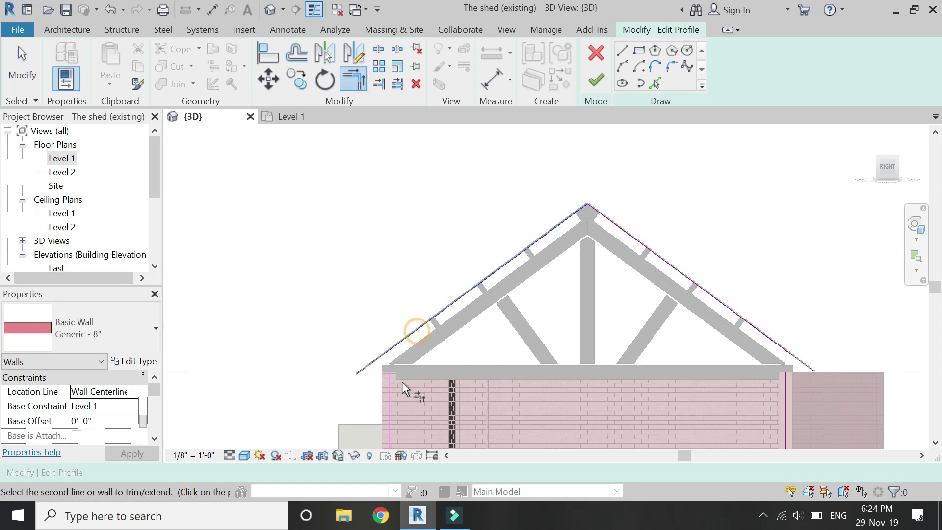
{"action": "left_click", "coordinate": [390, 387]}
{"action": "left_click", "coordinate": [728, 313]}
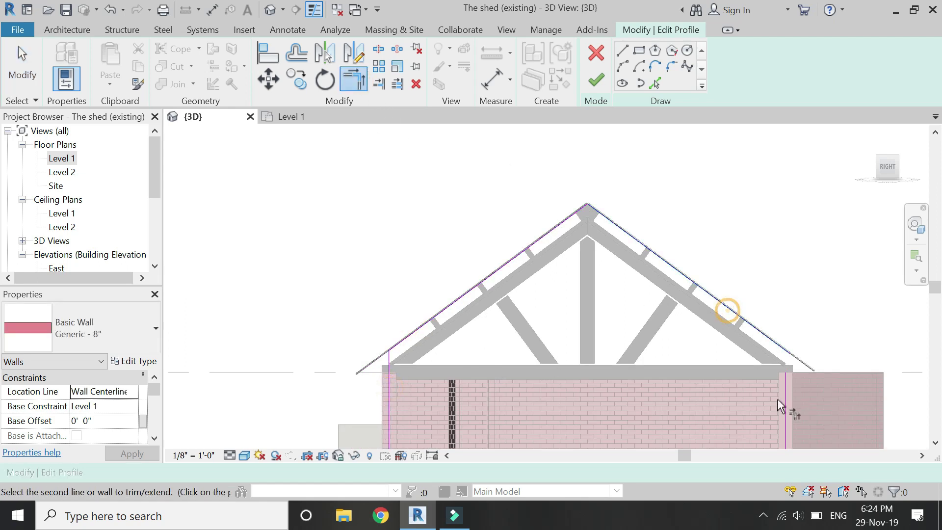
{"action": "left_click", "coordinate": [785, 401]}
{"action": "left_click", "coordinate": [596, 80]}
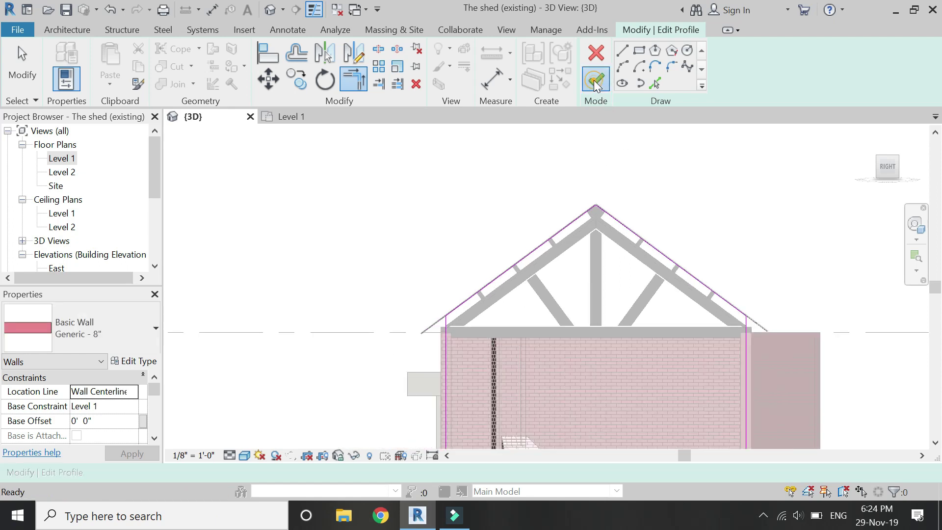
{"action": "left_click", "coordinate": [484, 179]}
{"action": "scroll", "coordinate": [484, 179], "scroll_direction": "down", "scroll_amount": 2}
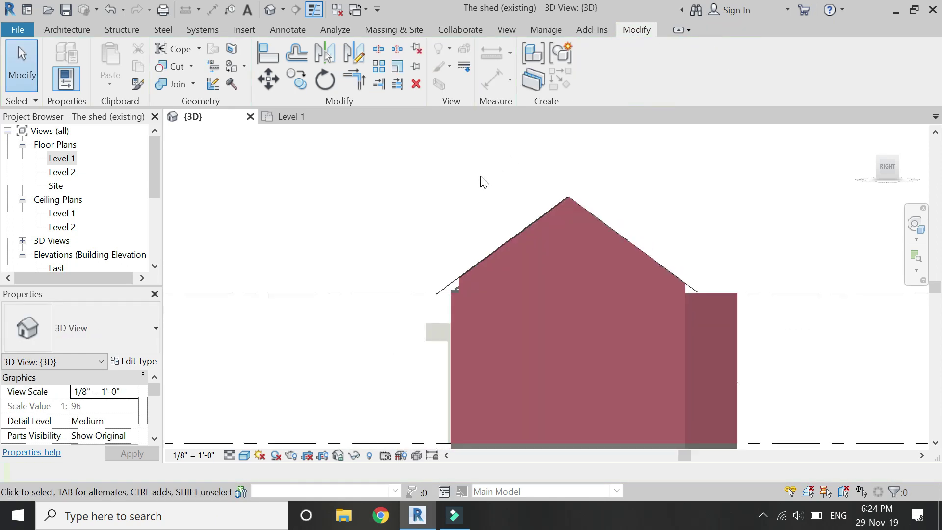
From a rear isometric view, select the three 4" walls of the bathroom extension and go to their height constraints
{"action": "left_click", "coordinate": [878, 162]}
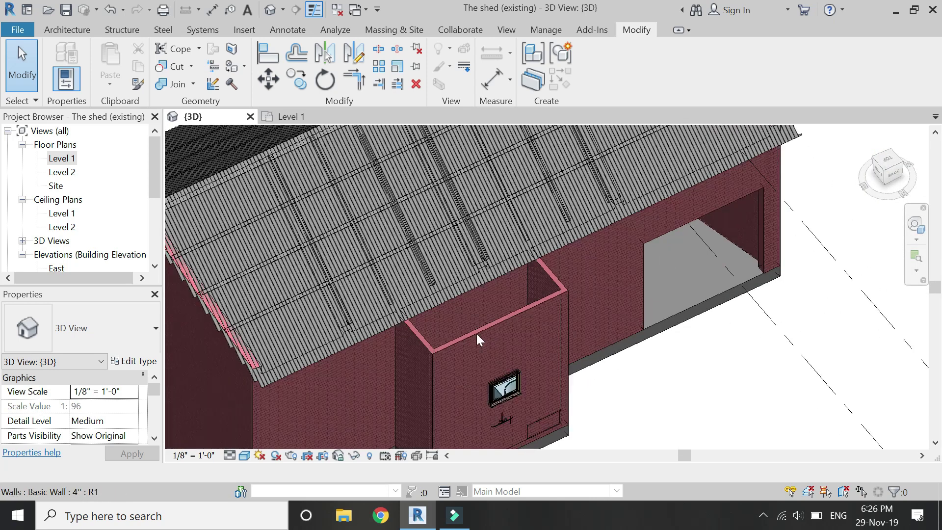
{"action": "left_click", "coordinate": [478, 338]}
{"action": "scroll", "coordinate": [478, 338], "scroll_direction": "up", "scroll_amount": 3}
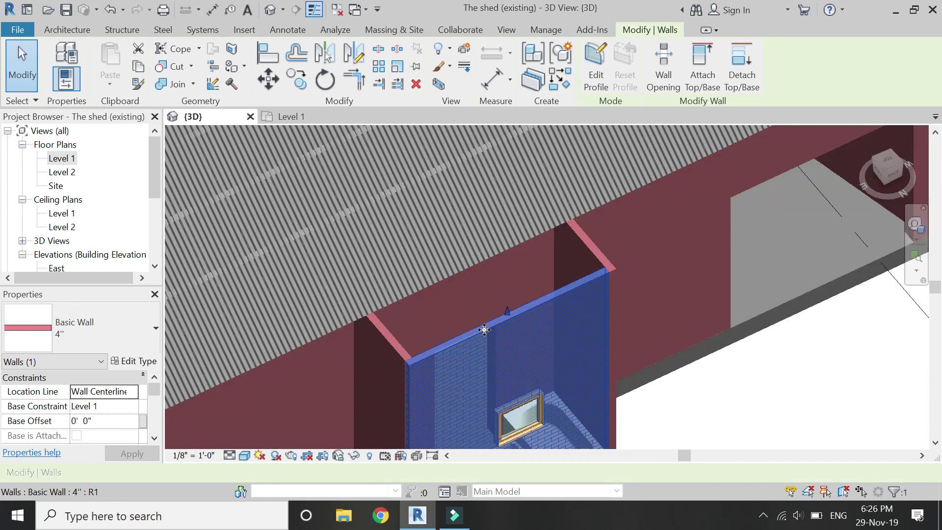
{"action": "scroll", "coordinate": [560, 244], "scroll_direction": "down", "scroll_amount": 2}
{"action": "scroll", "coordinate": [367, 381], "scroll_direction": "up", "scroll_amount": 2}
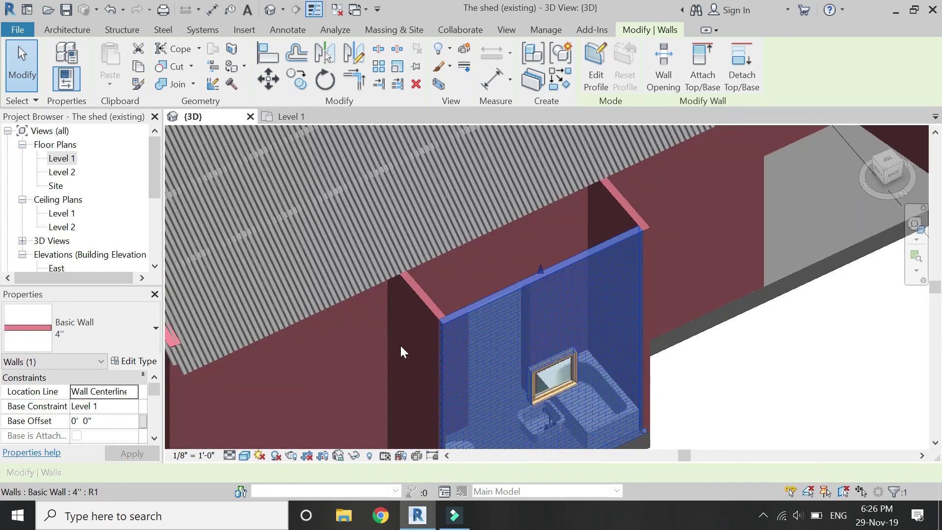
{"action": "left_click", "coordinate": [418, 299], "text": "ctrl"}
{"action": "left_click", "coordinate": [616, 199], "text": "ctrl"}
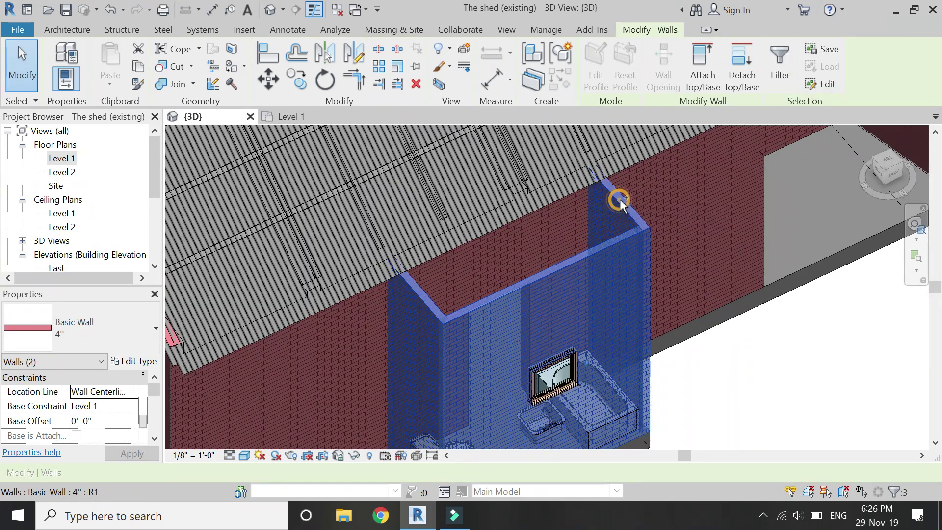
{"action": "scroll", "coordinate": [113, 407], "scroll_direction": "down", "scroll_amount": 1}
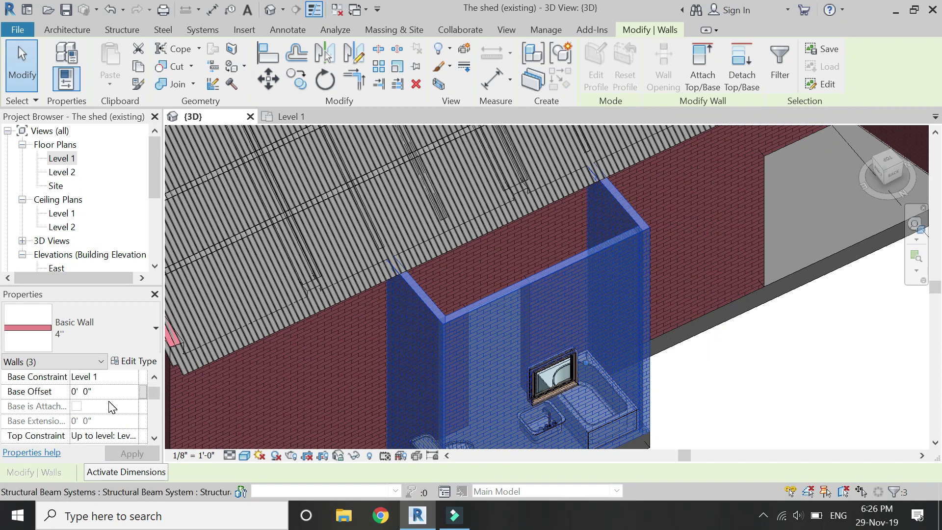
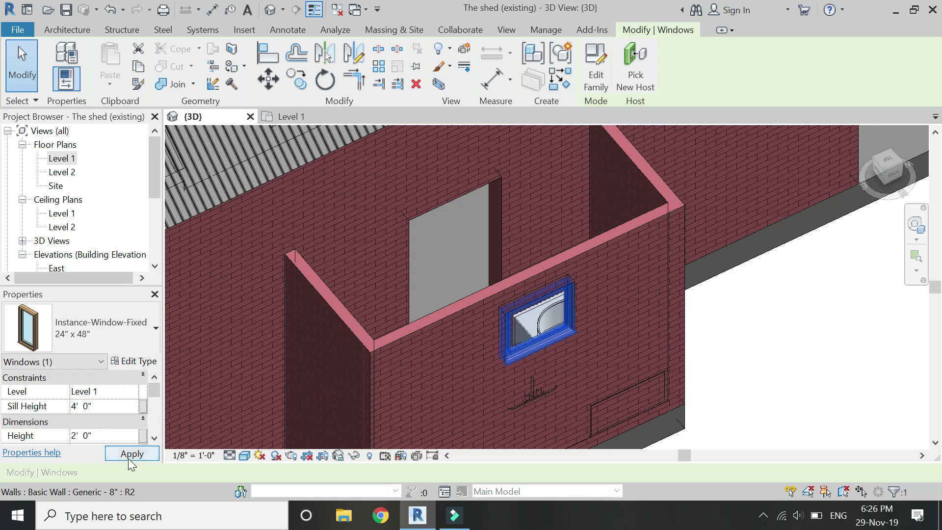
Set the sill height of the bathroom extension's window to 4' 0"
{"action": "key", "text": "Escape"}
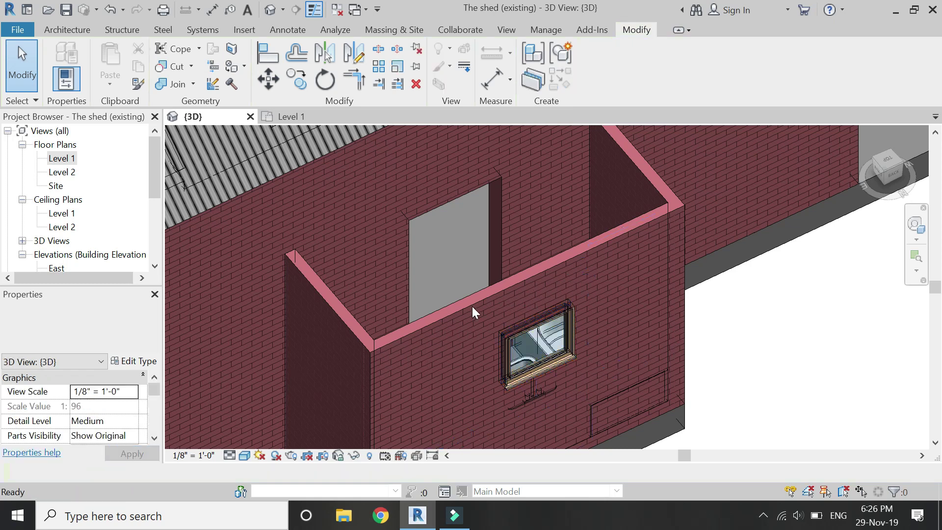
{"action": "scroll", "coordinate": [472, 305], "scroll_direction": "down", "scroll_amount": 2}
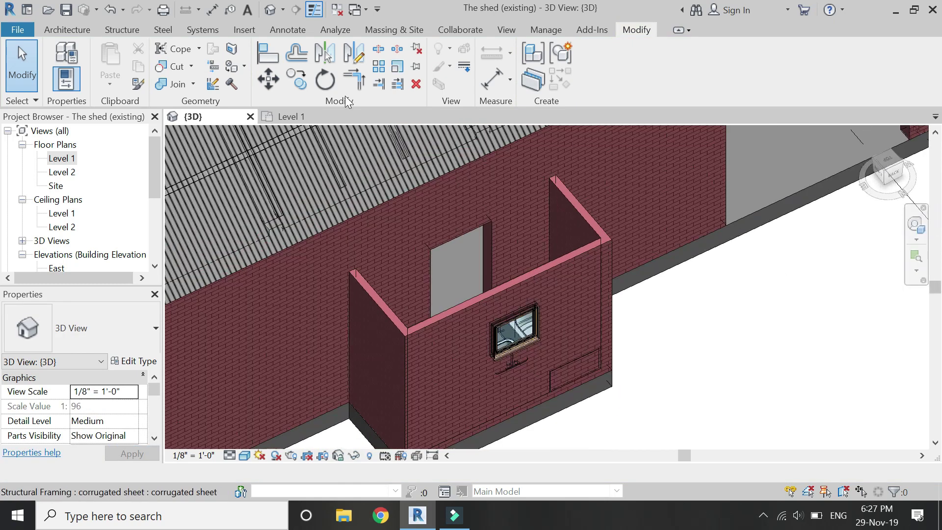
{"action": "left_click", "coordinate": [64, 32]}
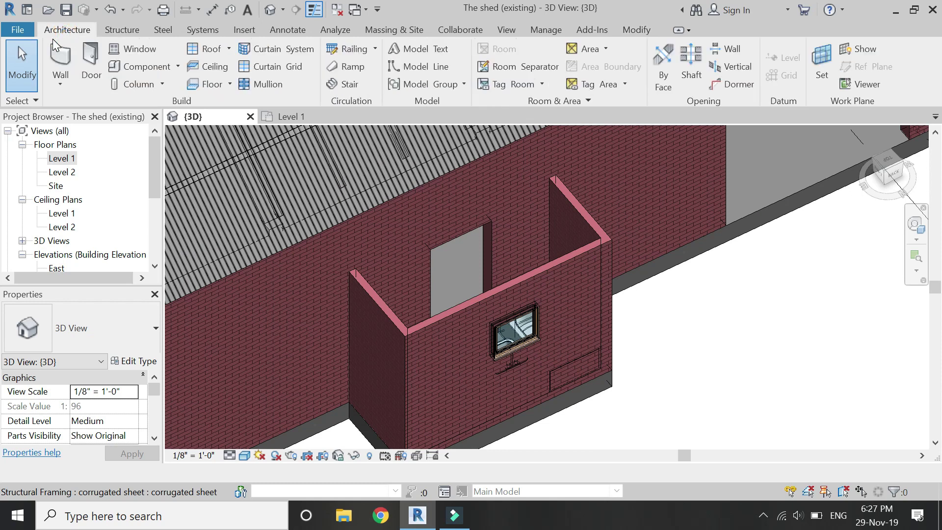
{"action": "left_click", "coordinate": [213, 49]}
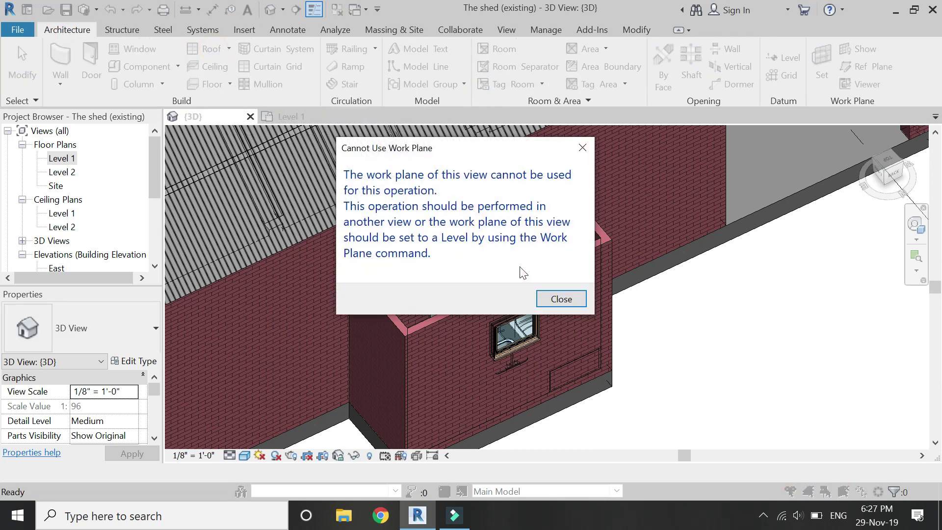
{"action": "left_click", "coordinate": [561, 299]}
In the Level 2 floor plan, sketch a rectangular roof footprint along the bathroom's outer wall faces up to the shed wall
{"action": "double_click", "coordinate": [63, 172]}
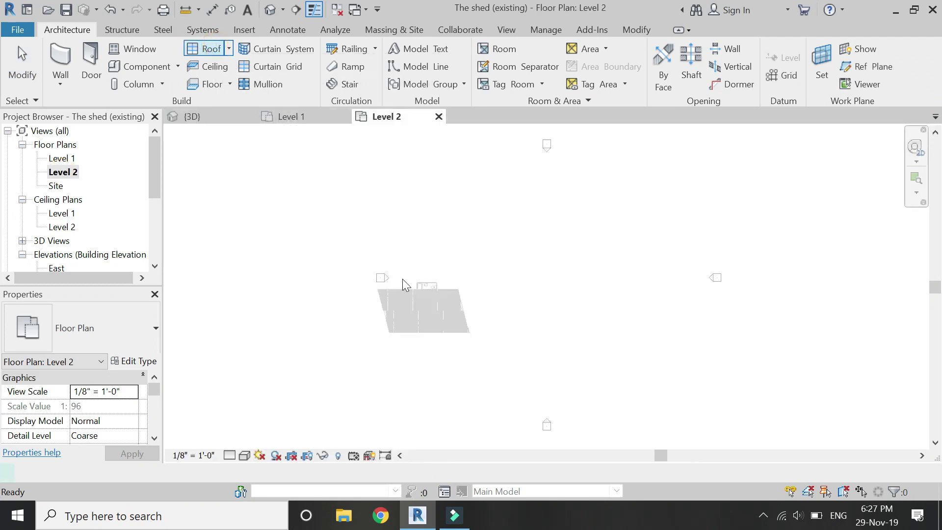
{"action": "scroll", "coordinate": [431, 276], "scroll_direction": "up", "scroll_amount": 5}
{"action": "scroll", "coordinate": [440, 276], "scroll_direction": "up", "scroll_amount": 3}
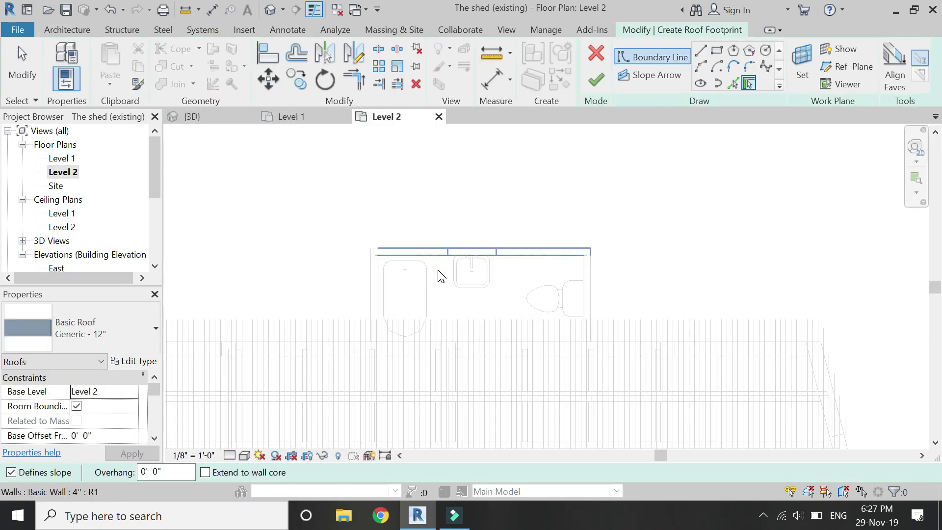
{"action": "scroll", "coordinate": [478, 263], "scroll_direction": "up", "scroll_amount": 2}
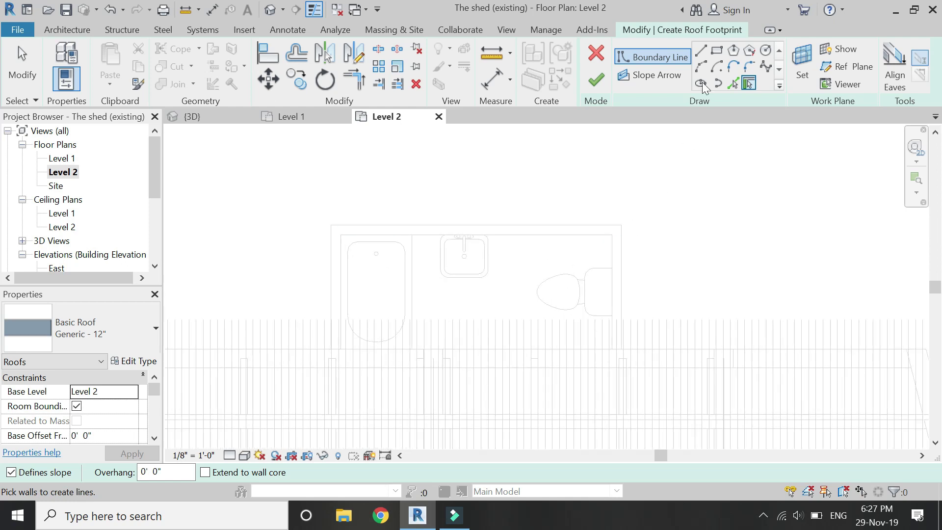
{"action": "left_click", "coordinate": [716, 52]}
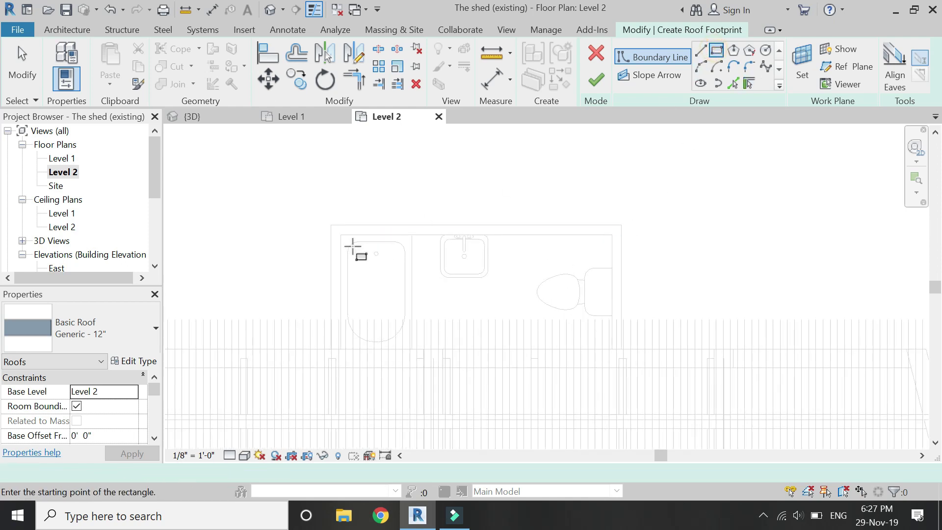
{"action": "left_click", "coordinate": [331, 226]}
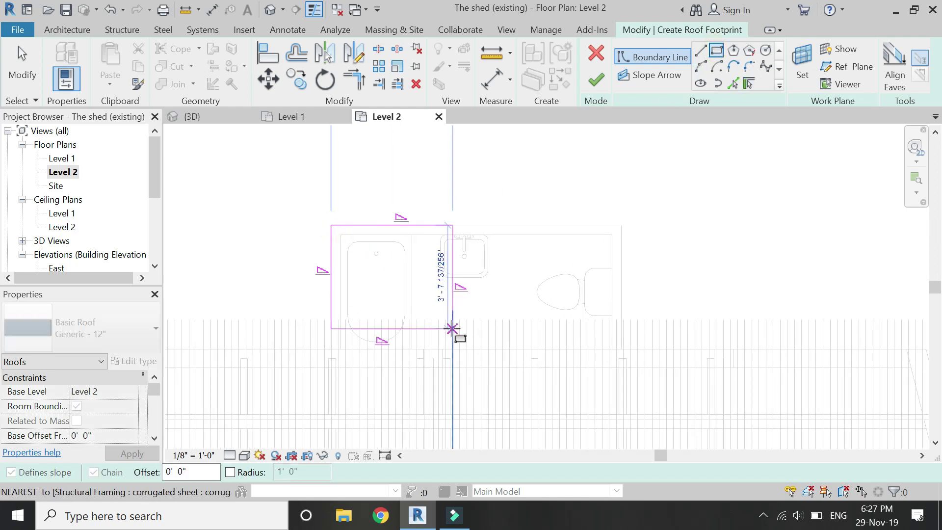
{"action": "left_click", "coordinate": [620, 347]}
{"action": "key", "text": "Escape"}
Turn off Defines Slope for all four footprint lines, finish the flat bathroom roof and return to the 3D view
{"action": "left_click_drag", "start_coordinate": [688, 166], "coordinate": [205, 401]}
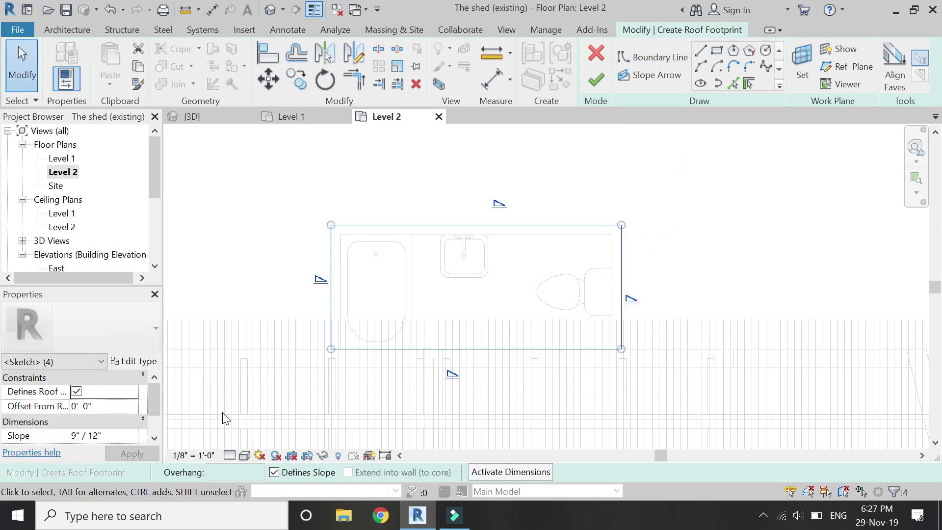
{"action": "left_click", "coordinate": [273, 472]}
{"action": "left_click", "coordinate": [589, 84]}
{"action": "key", "text": "Escape"}
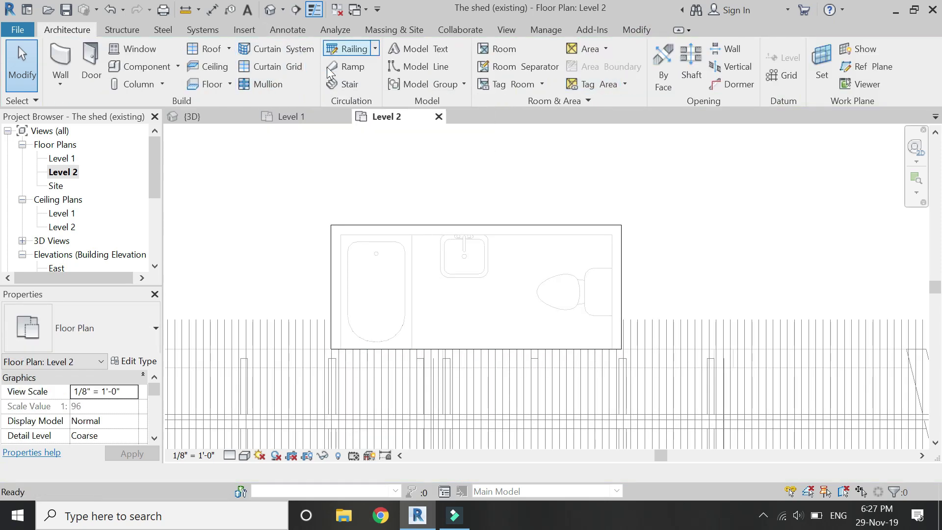
{"action": "left_click", "coordinate": [271, 10]}
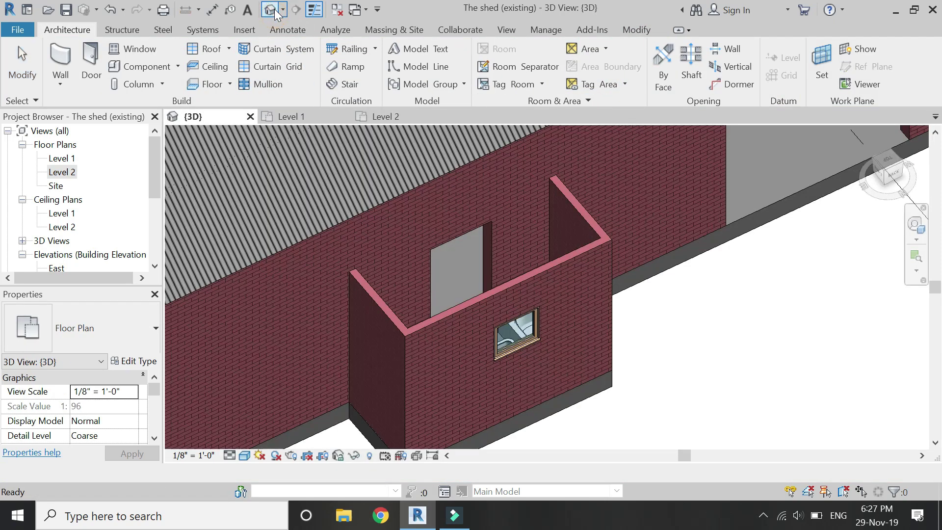
{"action": "scroll", "coordinate": [555, 302], "scroll_direction": "down", "scroll_amount": 6}
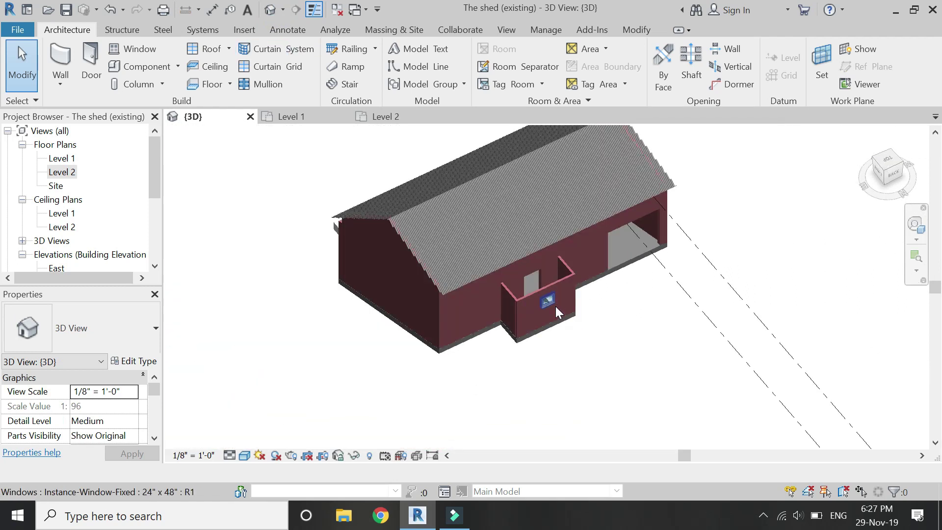
In the Level 2 floor plan, set the Phase Created of the bathroom roof being sketched to Existing
{"action": "scroll", "coordinate": [530, 324], "scroll_direction": "up", "scroll_amount": 4}
{"action": "scroll", "coordinate": [540, 299], "scroll_direction": "up", "scroll_amount": 1}
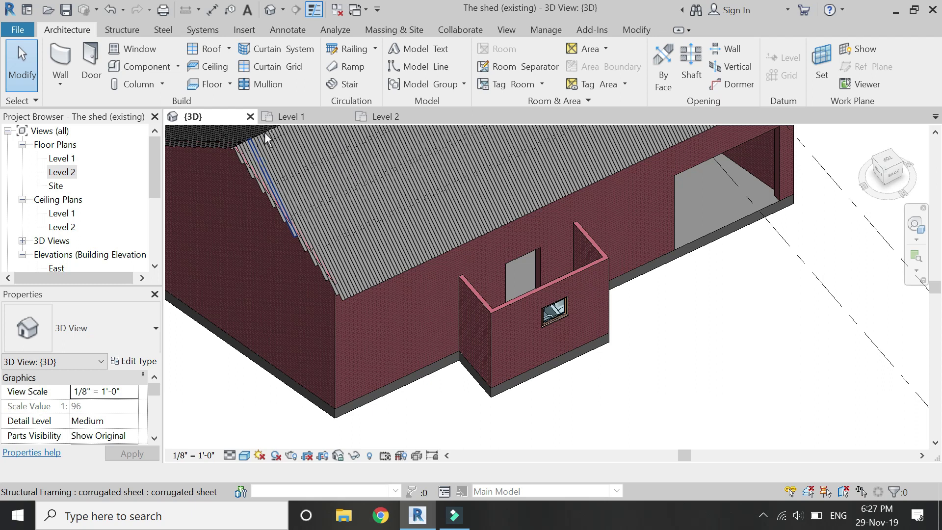
{"action": "left_click", "coordinate": [387, 117]}
{"action": "scroll", "coordinate": [111, 416], "scroll_direction": "down", "scroll_amount": 6}
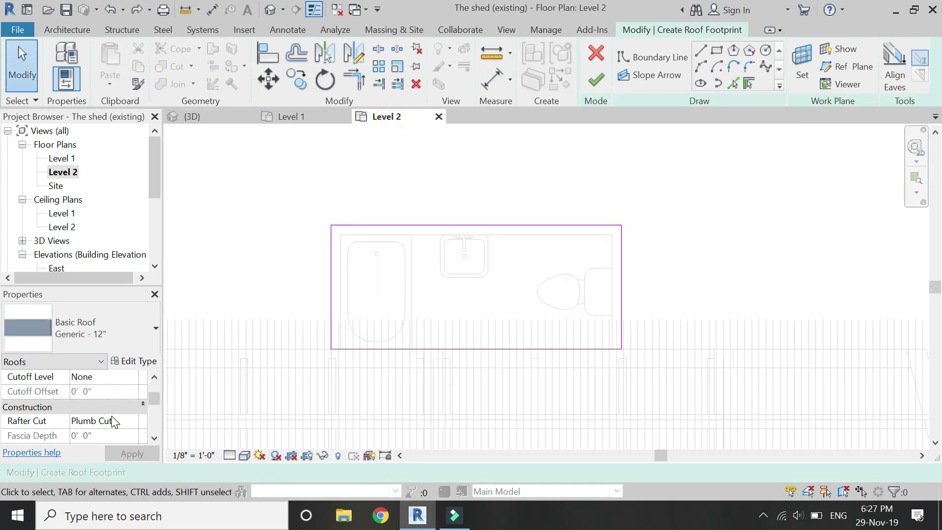
{"action": "left_click", "coordinate": [129, 408]}
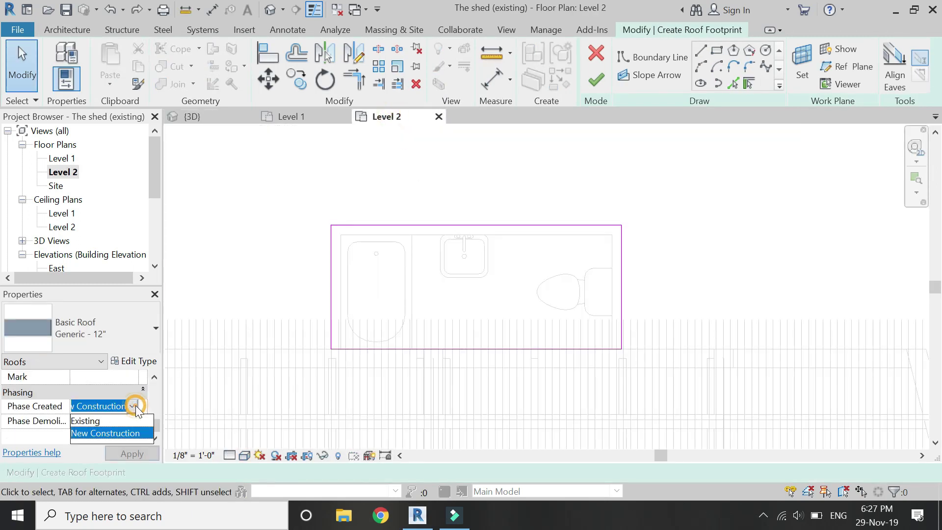
{"action": "left_click", "coordinate": [98, 419]}
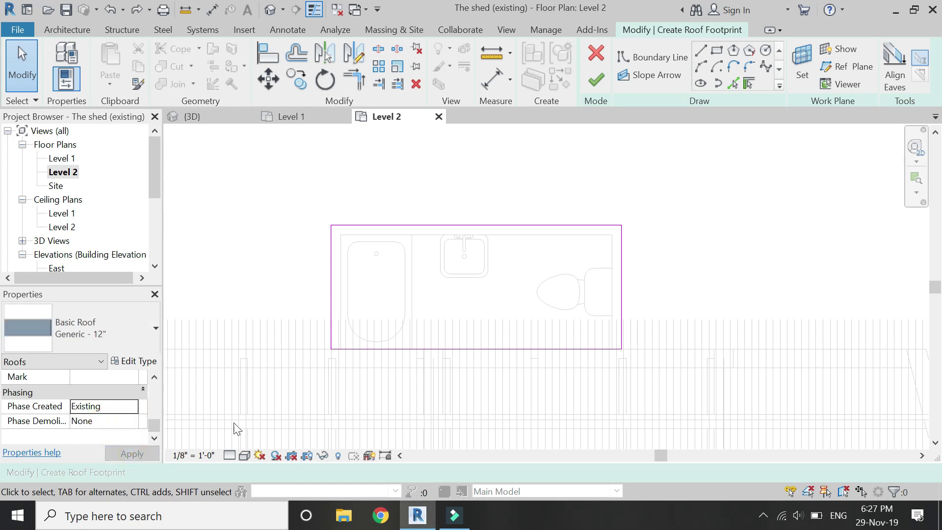
Finish the bathroom roof with a base offset of -4' 6", attach the highlighted walls to it and return to the 3D view
{"action": "left_click", "coordinate": [593, 85]}
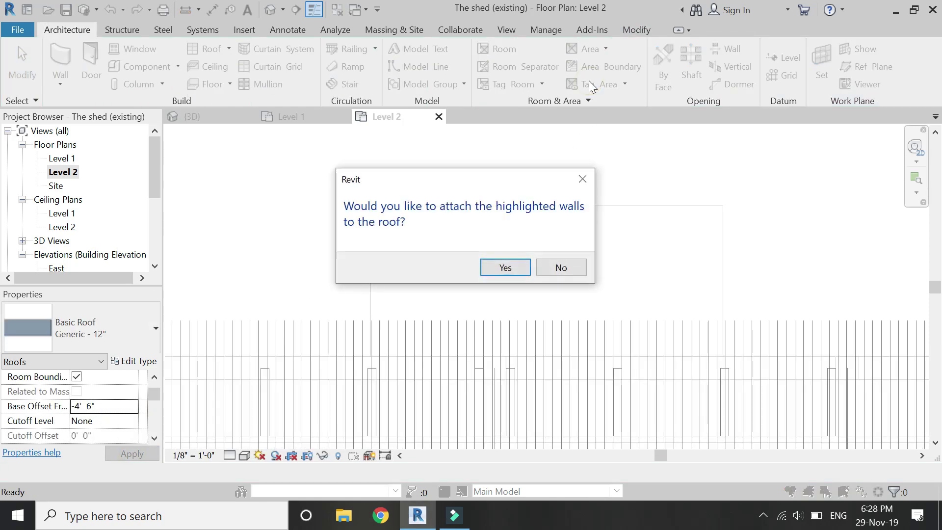
{"action": "left_click", "coordinate": [509, 268]}
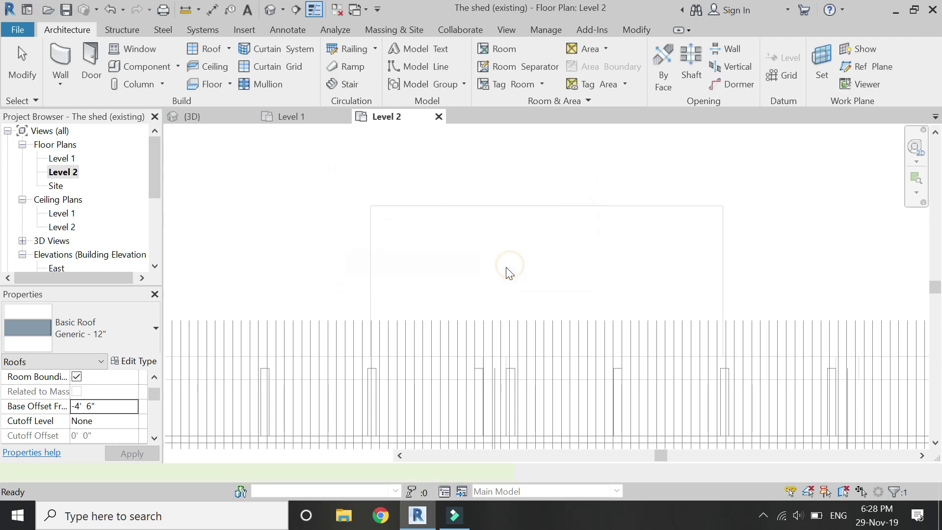
{"action": "left_click", "coordinate": [266, 10]}
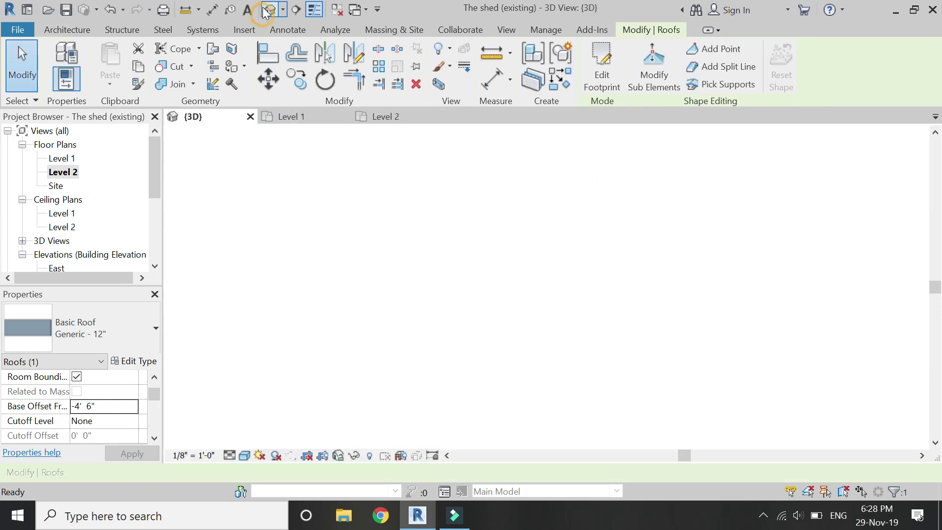
{"action": "scroll", "coordinate": [487, 301], "scroll_direction": "up", "scroll_amount": 3}
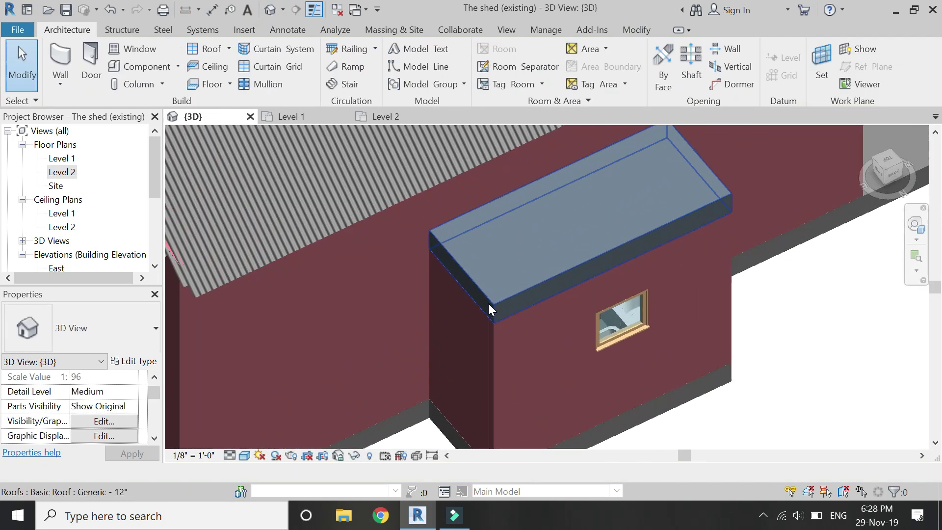
Change the bathroom roof's type to Basic Roof Generic - 9"
{"action": "left_click", "coordinate": [509, 298]}
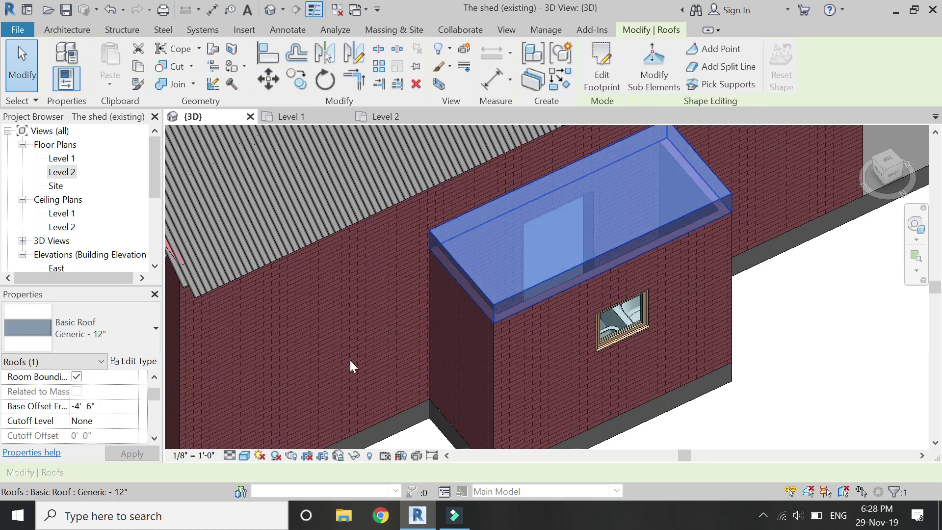
{"action": "left_click", "coordinate": [122, 334]}
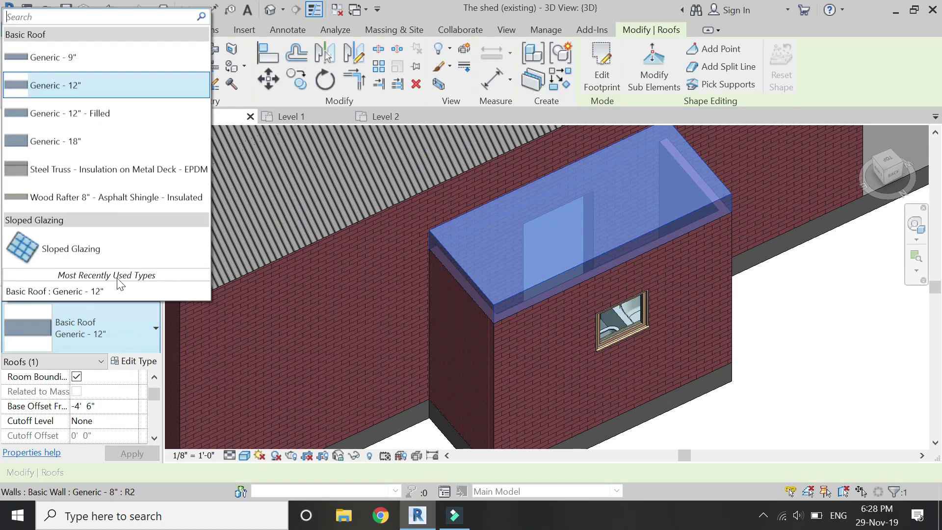
{"action": "left_click", "coordinate": [107, 58]}
{"action": "key", "text": "Escape"}
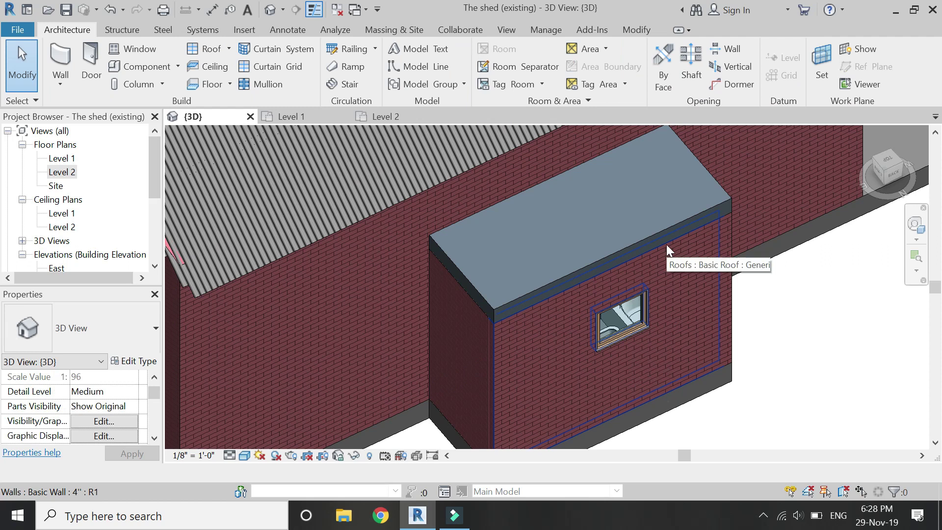
Assign Concrete, Cast-in-Place gray to the structure layer of the bathroom's Generic - 9" roof type and apply the type changes
{"action": "scroll", "coordinate": [664, 253], "scroll_direction": "down", "scroll_amount": 2}
{"action": "scroll", "coordinate": [555, 216], "scroll_direction": "up", "scroll_amount": 3}
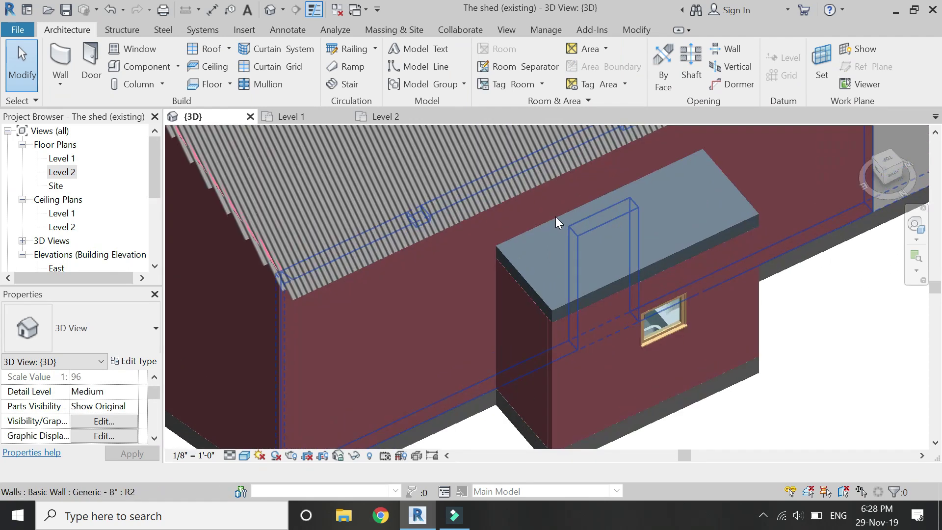
{"action": "left_click", "coordinate": [524, 275]}
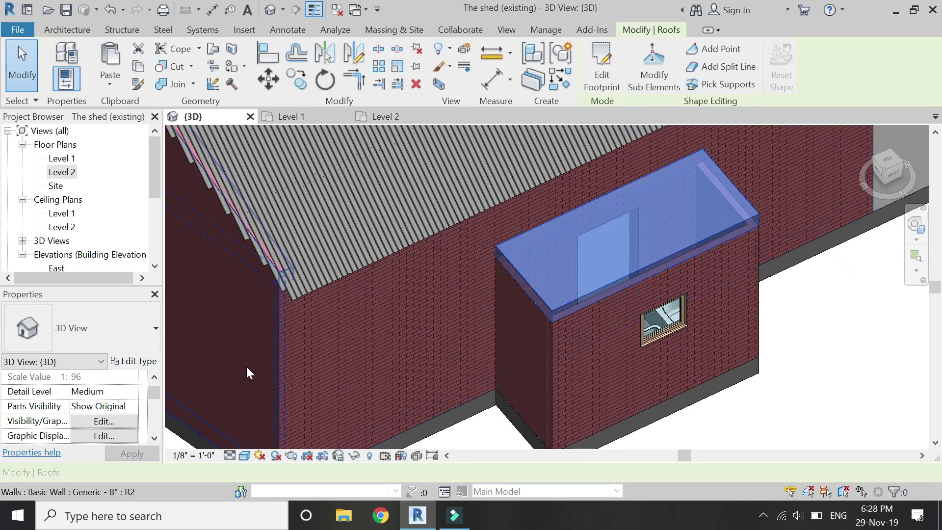
{"action": "left_click", "coordinate": [148, 367]}
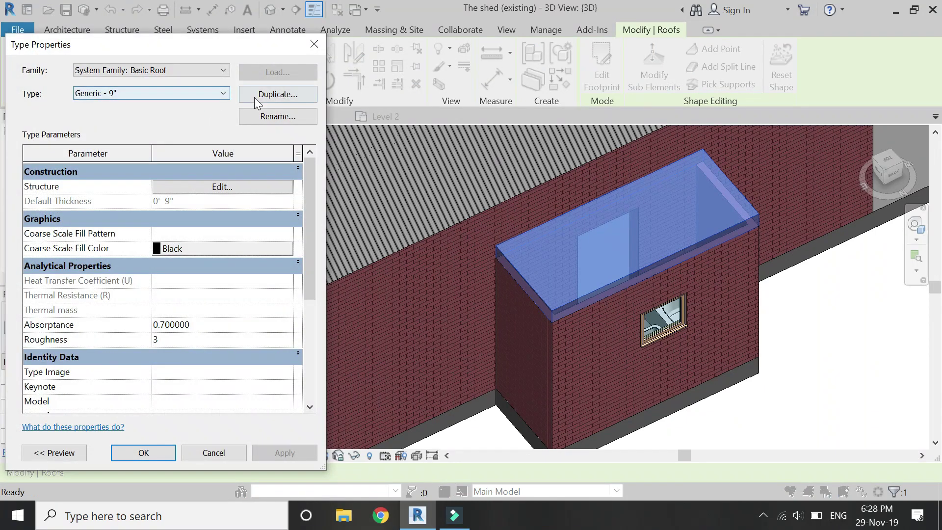
{"action": "left_click", "coordinate": [242, 188]}
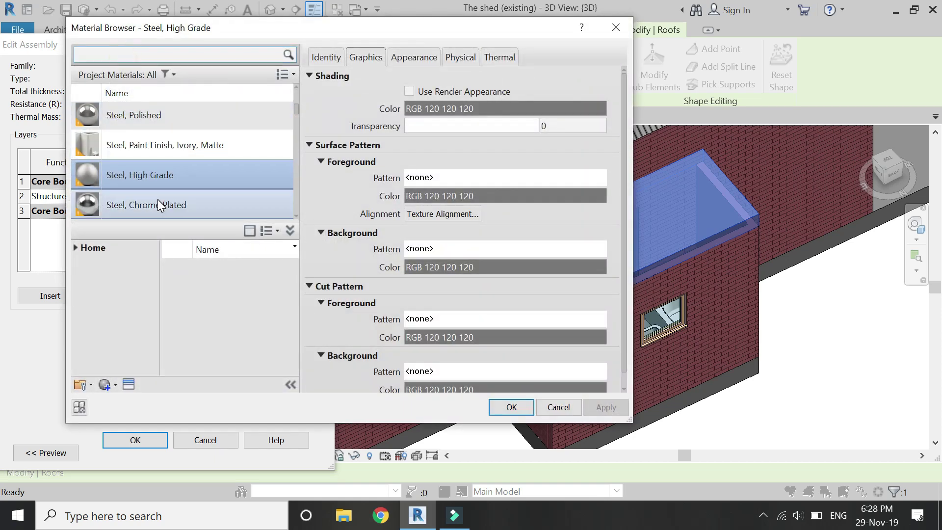
{"action": "type", "text": "concrete"}
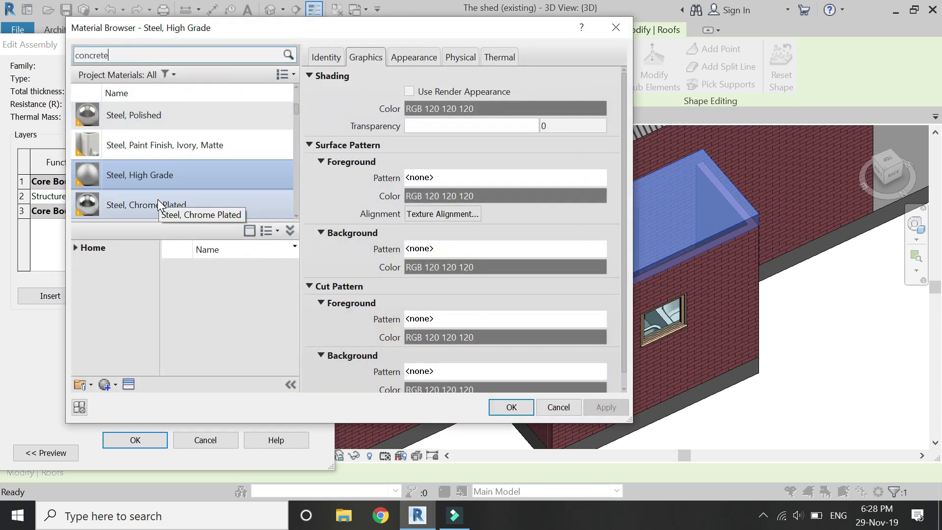
{"action": "left_click", "coordinate": [160, 134]}
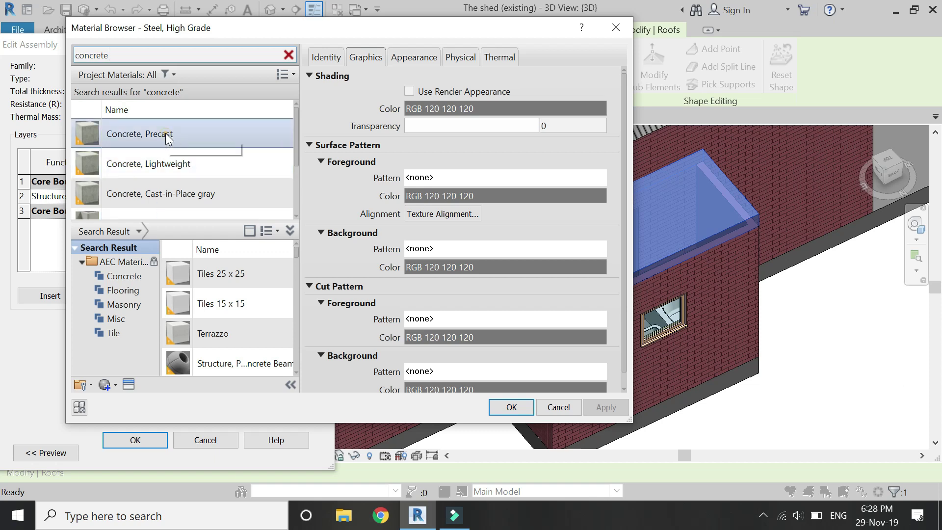
{"action": "left_click", "coordinate": [166, 136]}
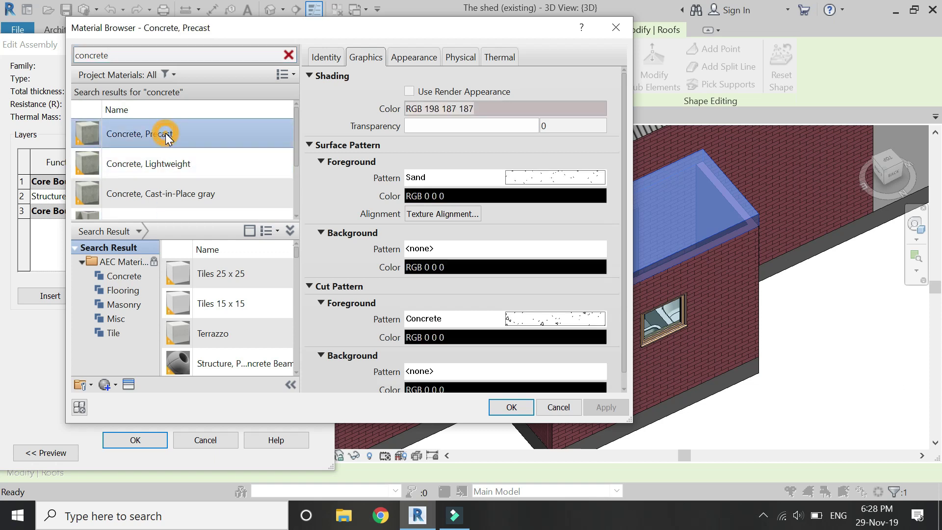
{"action": "left_click", "coordinate": [184, 198]}
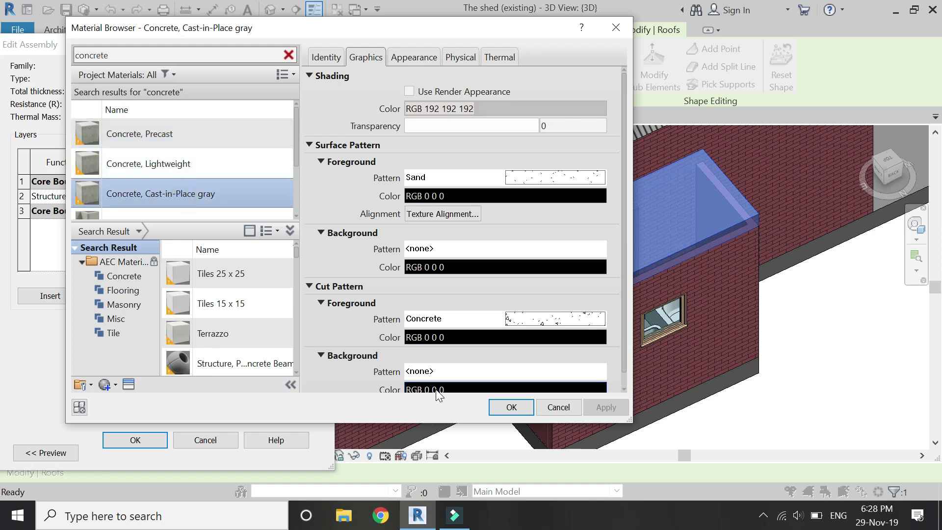
{"action": "left_click", "coordinate": [498, 408]}
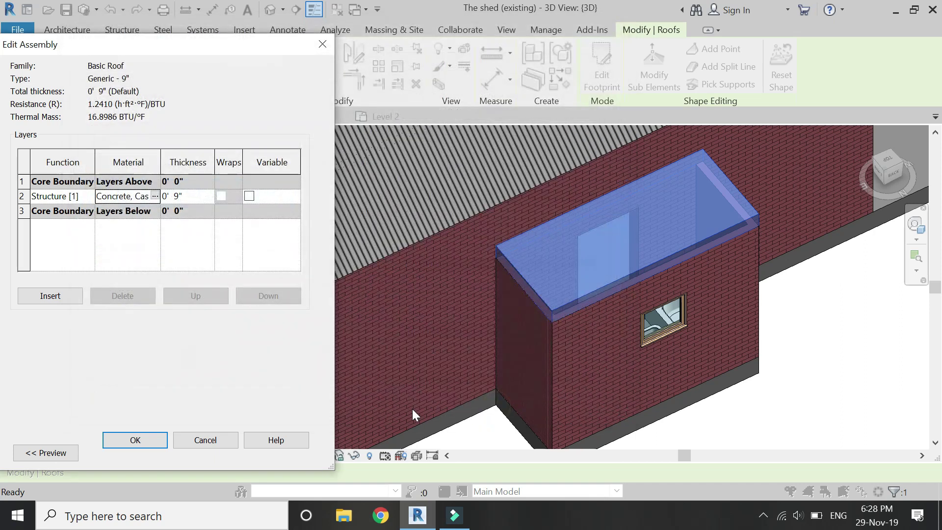
{"action": "left_click", "coordinate": [153, 440]}
{"action": "left_click", "coordinate": [277, 458]}
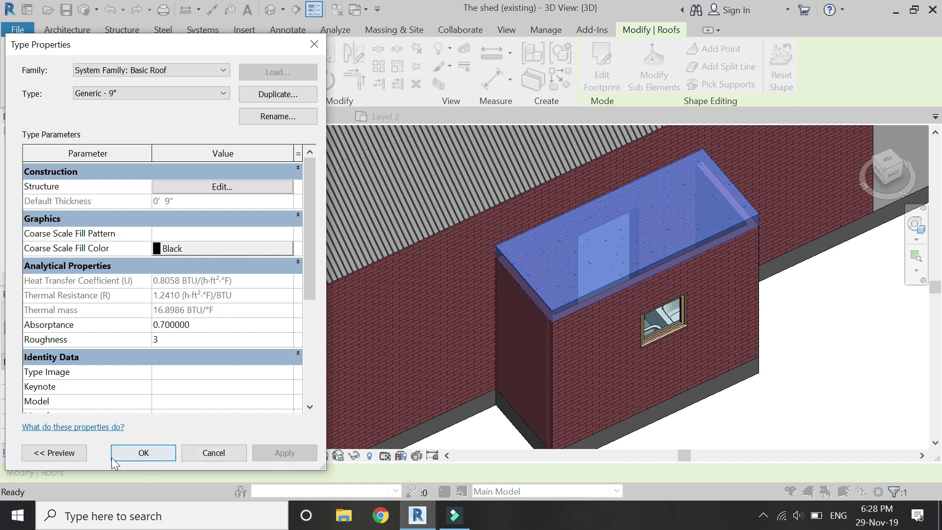
{"action": "left_click", "coordinate": [143, 453]}
{"action": "key", "text": "Escape"}
Zoom out from the bathroom extension and turn the 3D view to another isometric corner of the shed
{"action": "scroll", "coordinate": [586, 286], "scroll_direction": "down", "scroll_amount": 3}
{"action": "scroll", "coordinate": [489, 334], "scroll_direction": "up", "scroll_amount": 2}
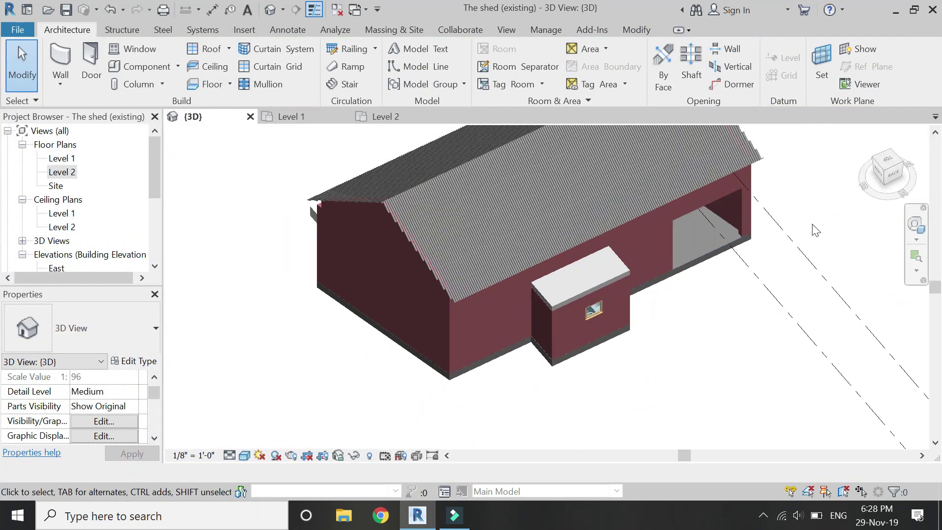
{"action": "left_click", "coordinate": [876, 158]}
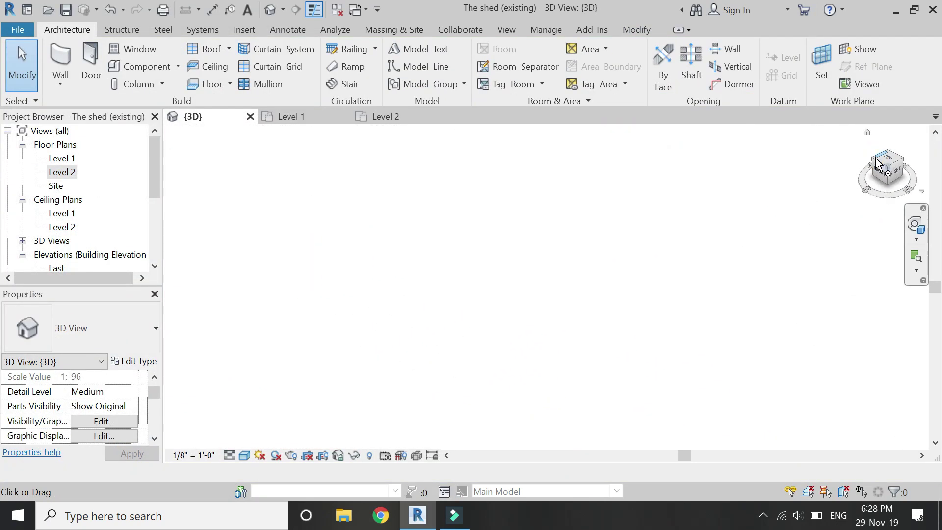